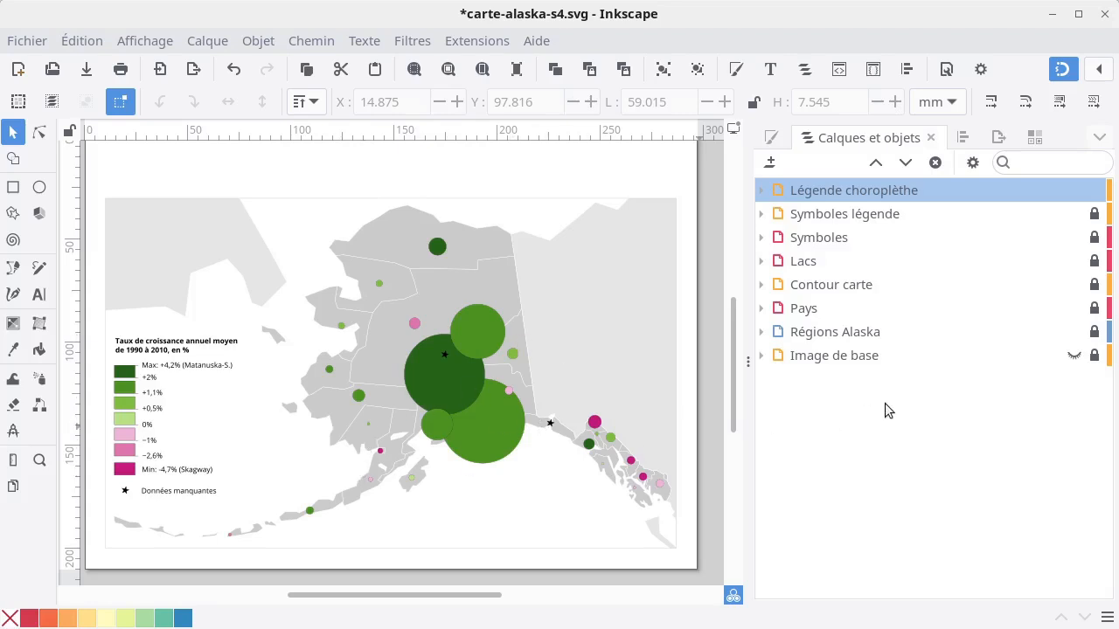
Add a new layer above the existing ones and name it Titraille.
left_click(771, 168)
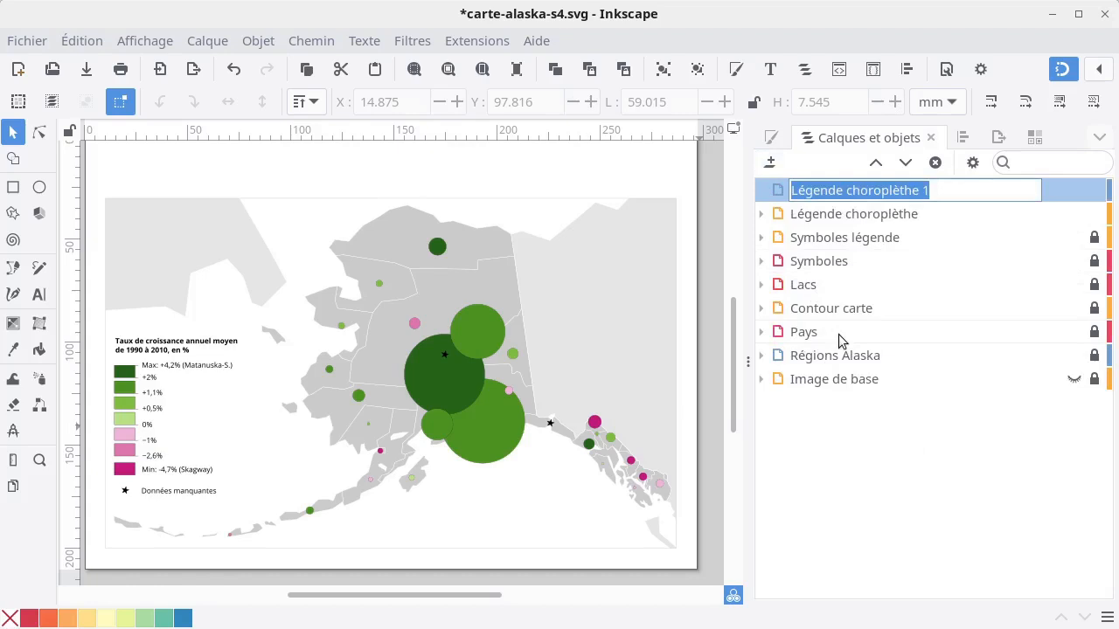
type("tIT")
key("BackSpace")
key("BackSpace")
key("BackSpace")
type("T")
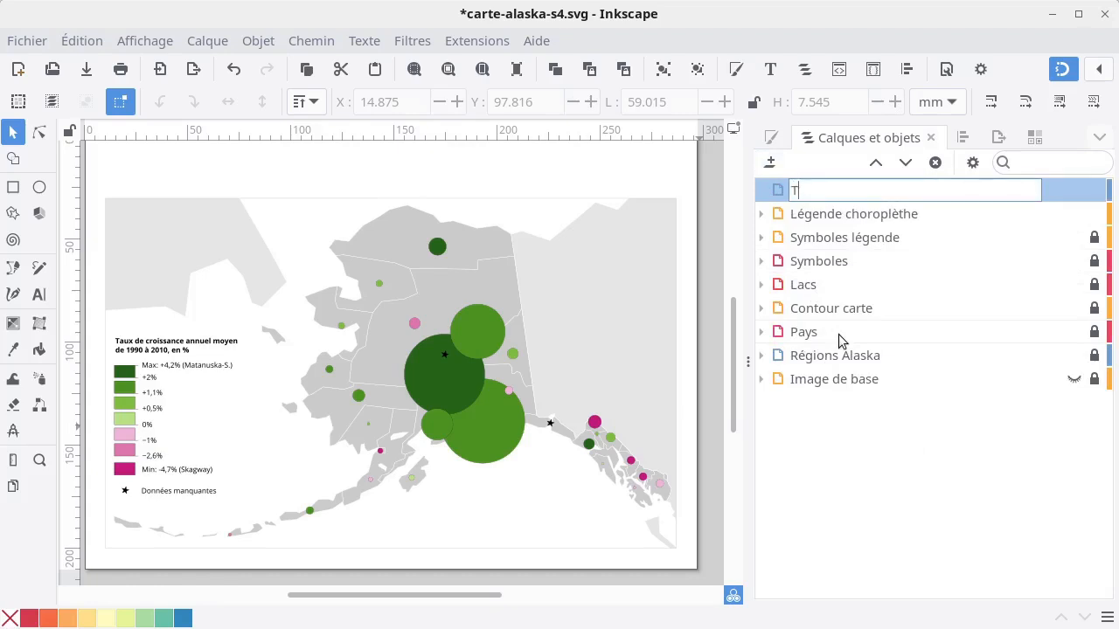
type("itraille")
key("Return")
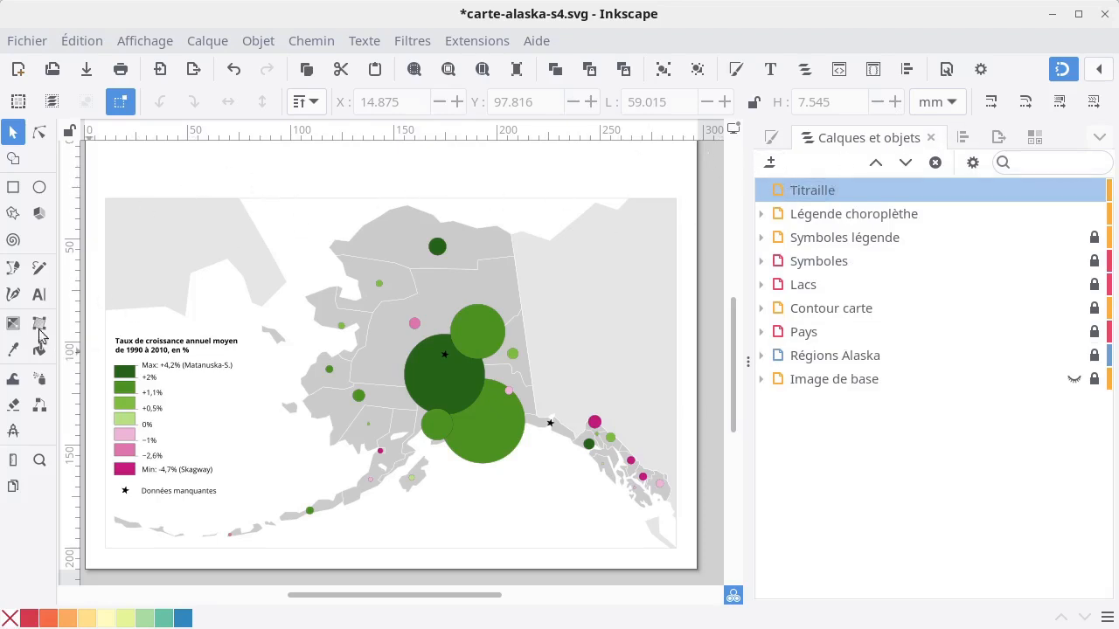
Create a text object reading "Population" in the page's upper-left area and move it fully onto the page.
left_click(38, 298)
left_click(110, 155)
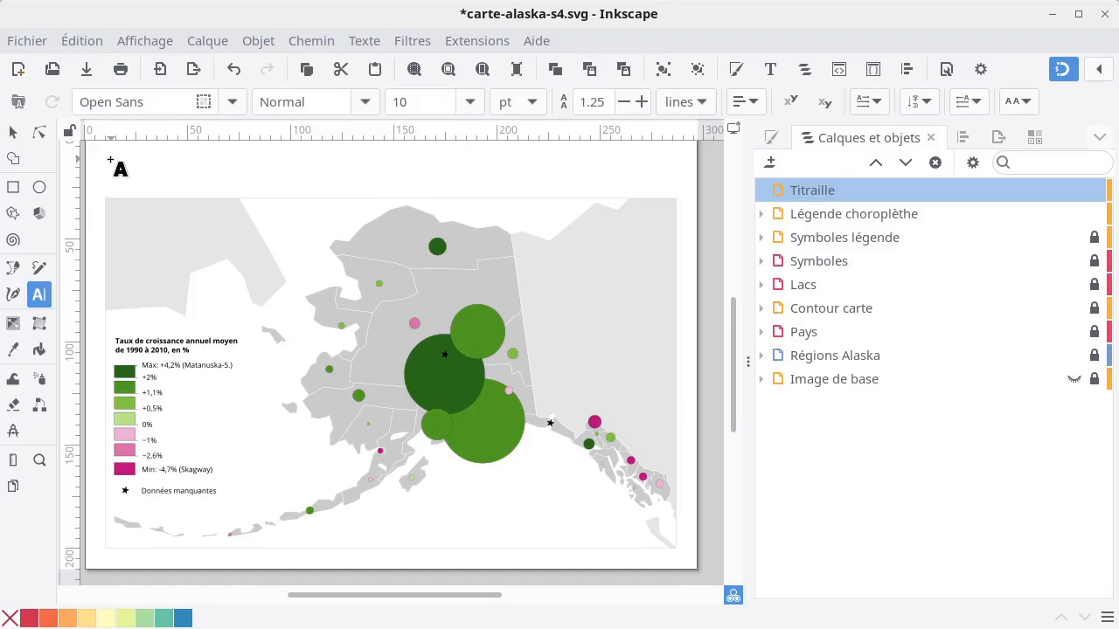
type("A")
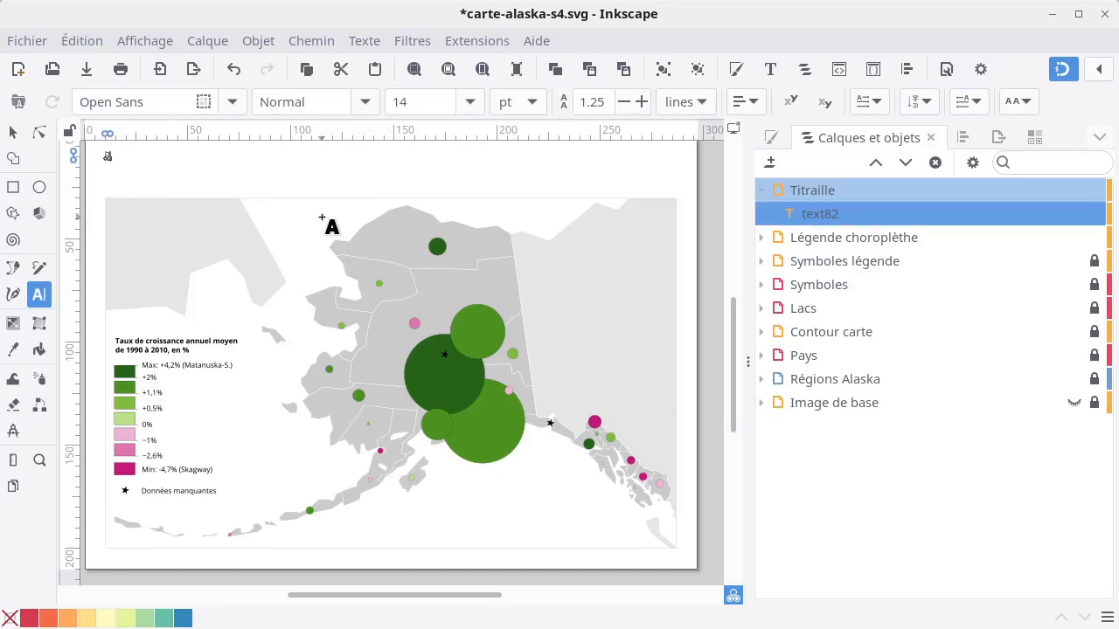
type("opulat")
key("ctrl+a")
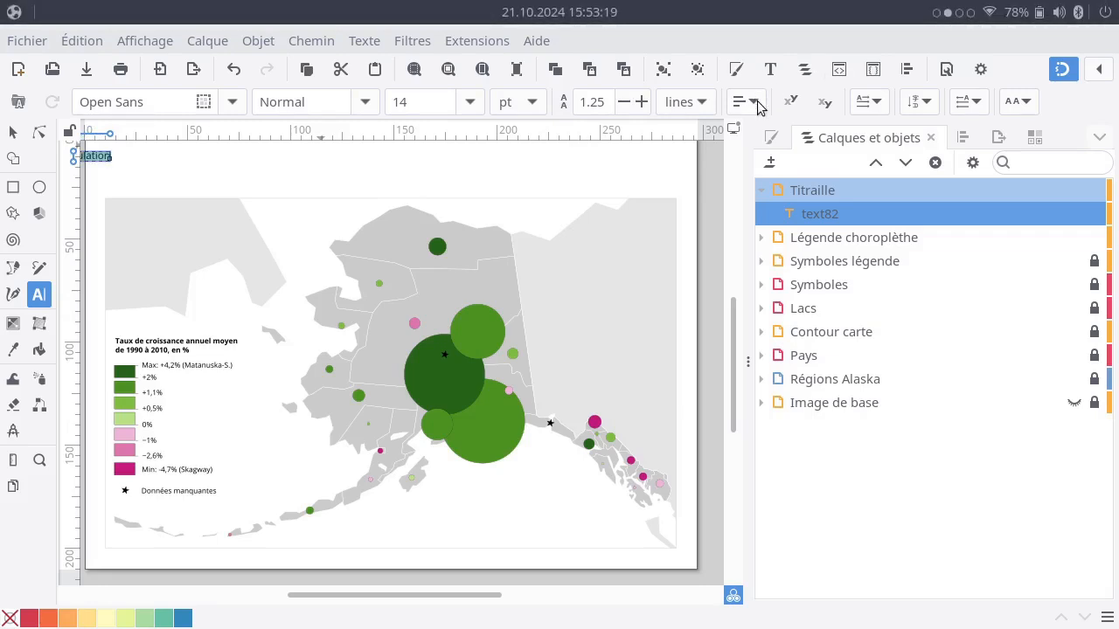
left_click(13, 132)
left_click_drag(98, 156, 154, 160)
Extend the title to read "Population, 1990 à 2010" and move it back onto the page above the map.
double_click(159, 161)
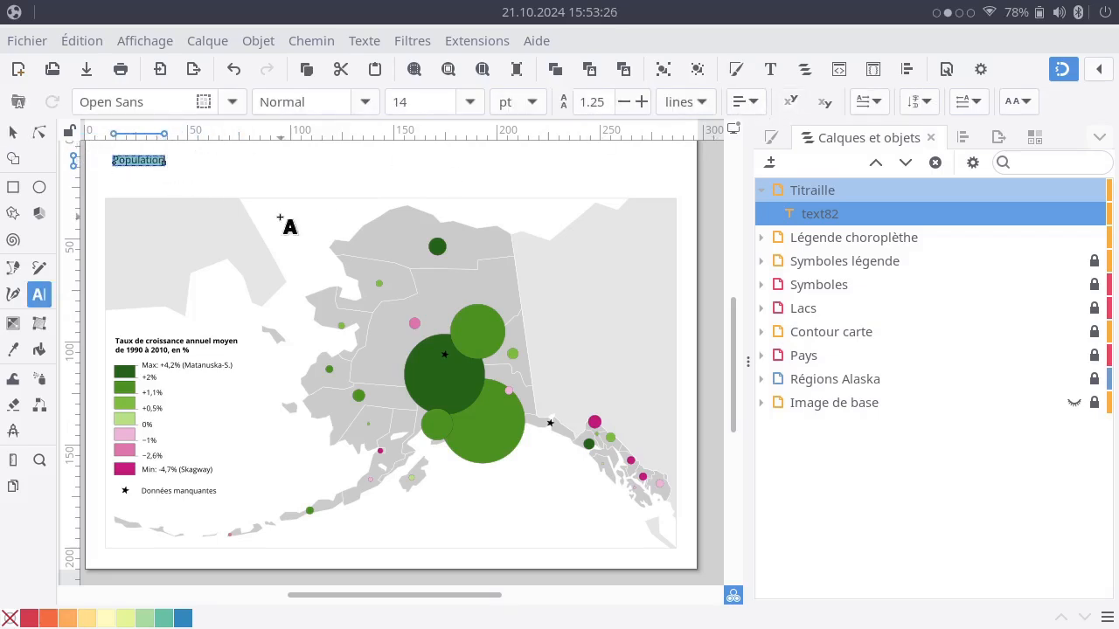
key("Right")
type(", 20")
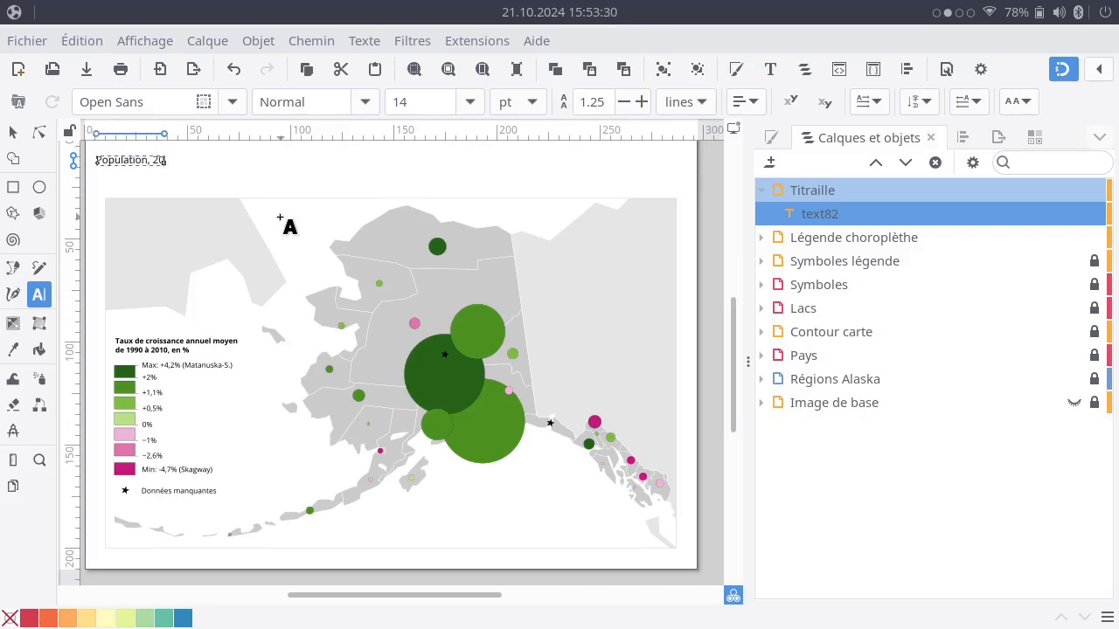
key("BackSpace")
key("BackSpace")
type("1990")
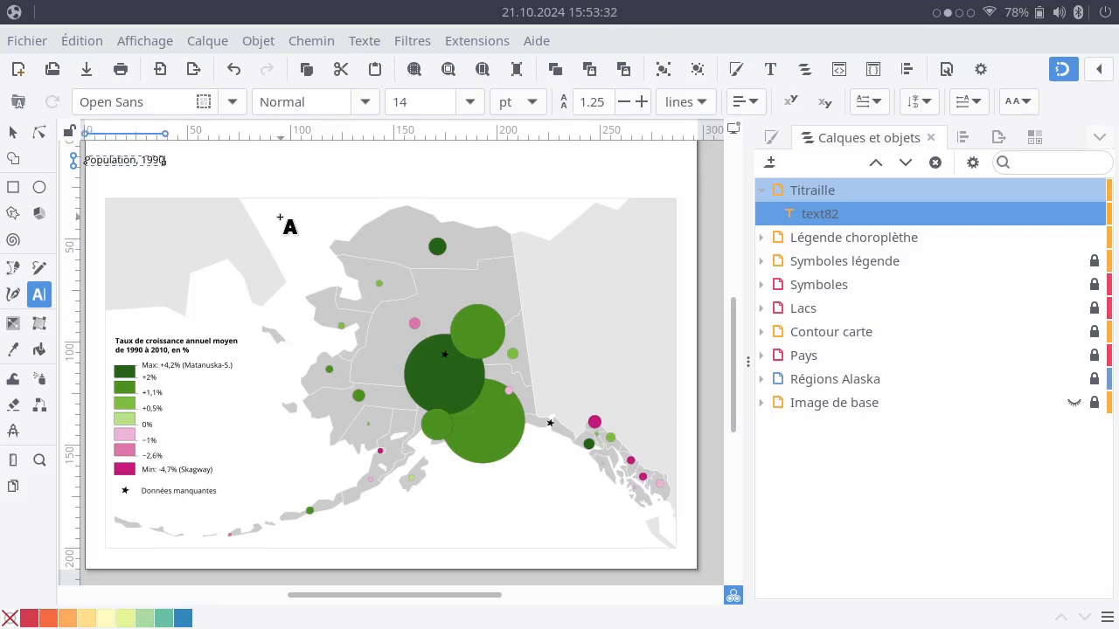
type(" à 20")
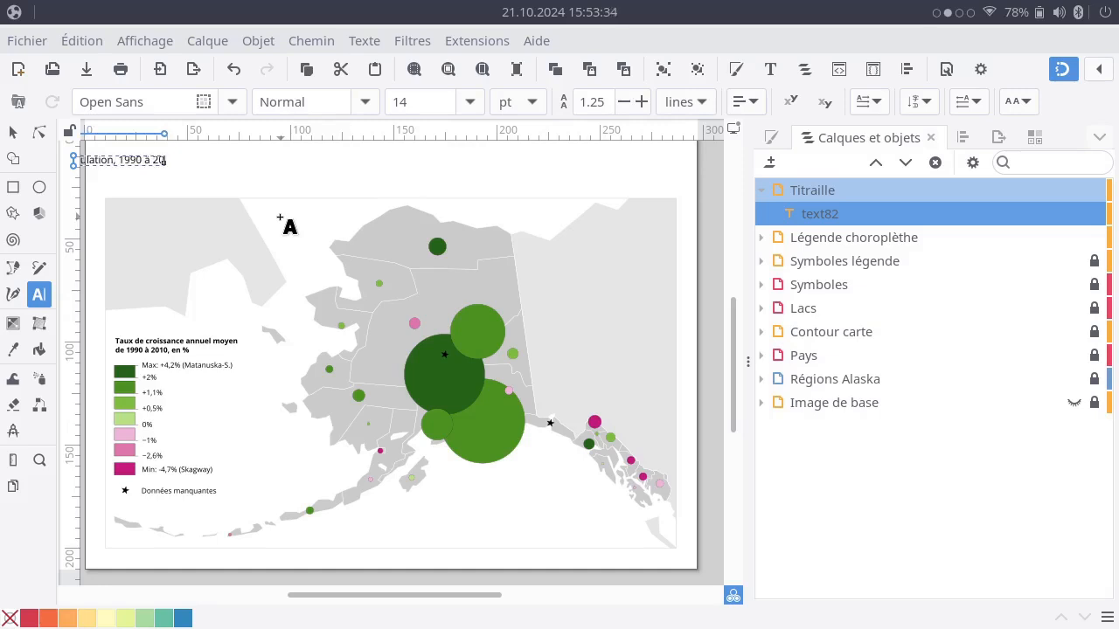
key("BackSpace")
key("BackSpace")
key("BackSpace")
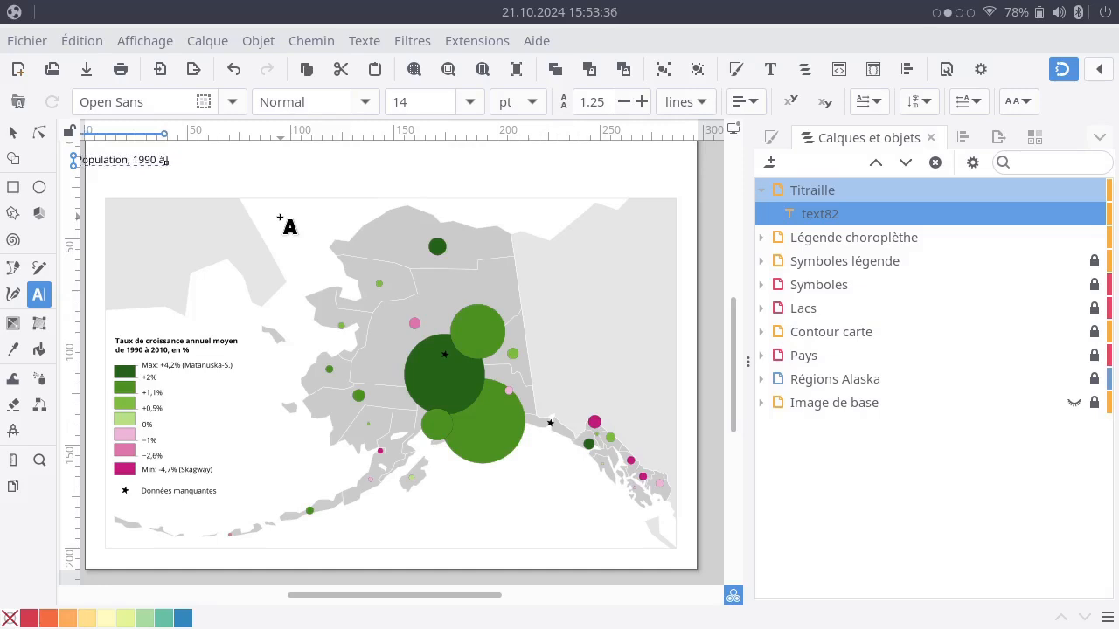
type("1")
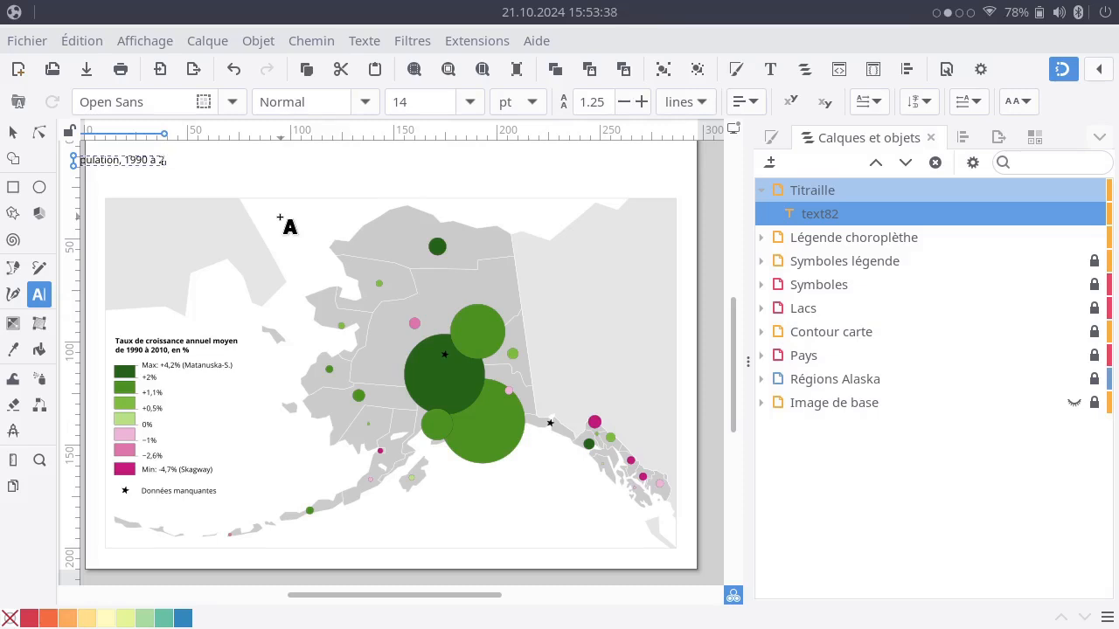
type("010")
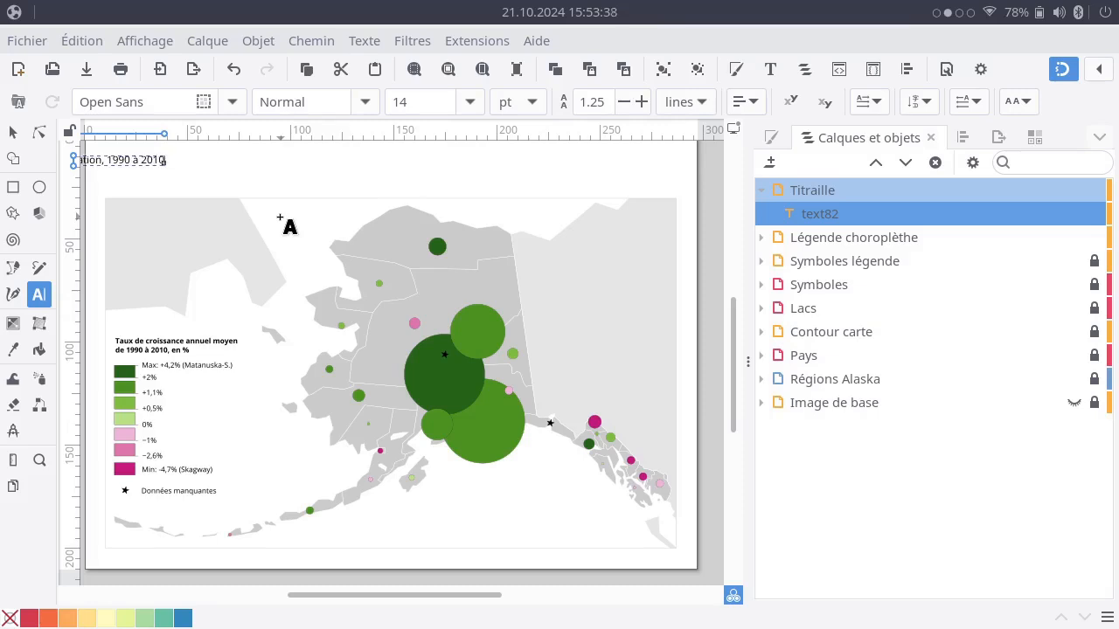
left_click(16, 138)
left_click_drag(131, 166, 193, 166)
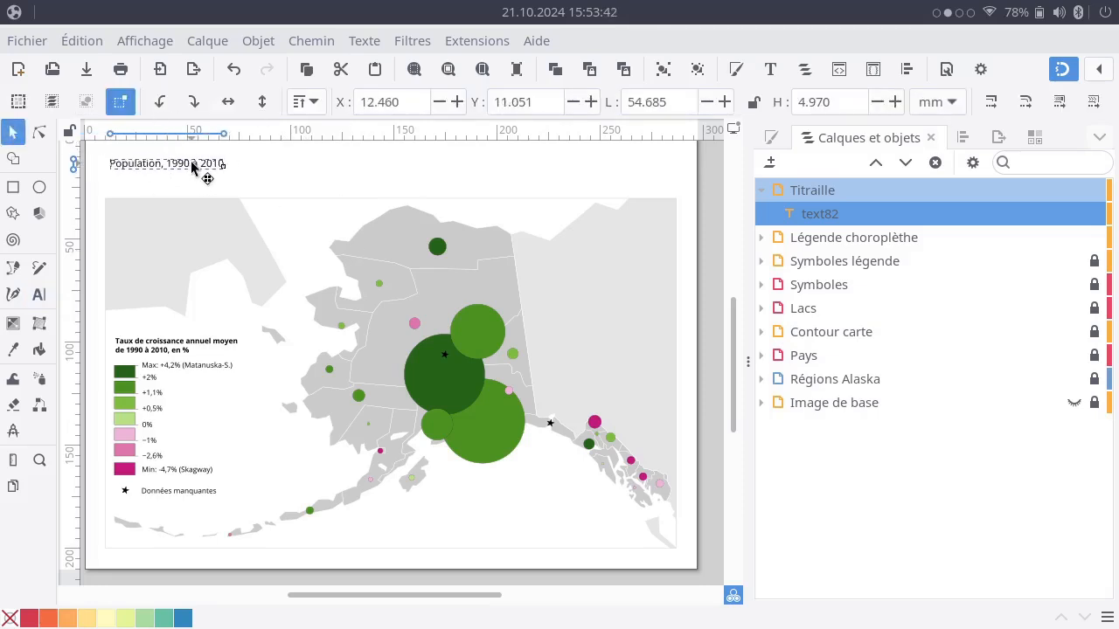
Set the whole title text to 20 pt Bold.
double_click(193, 167)
key("ctrl+a")
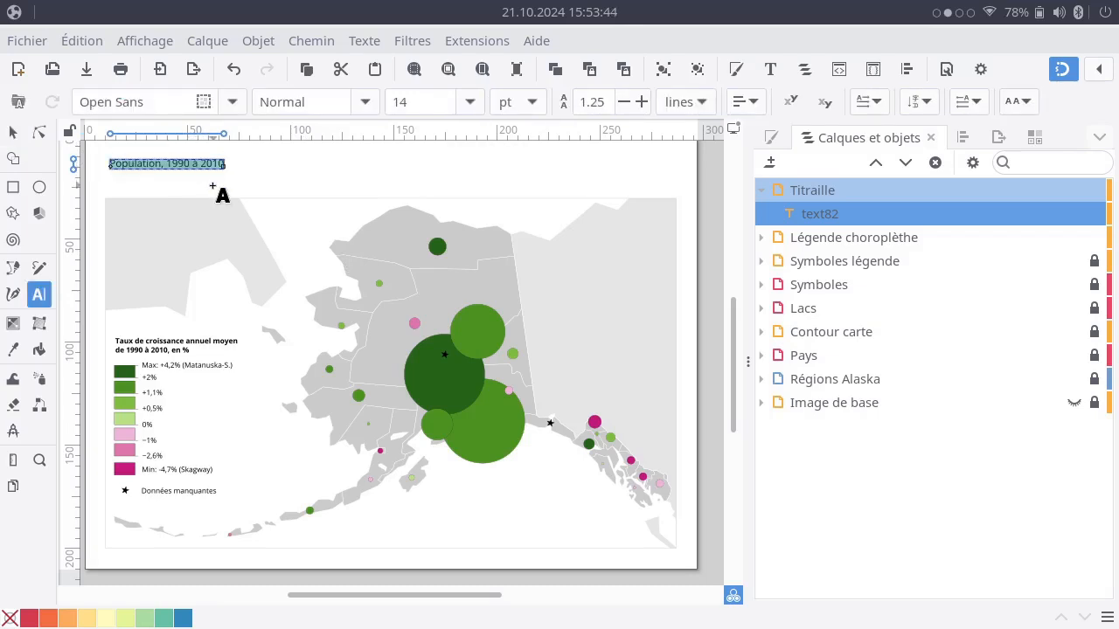
left_click(469, 101)
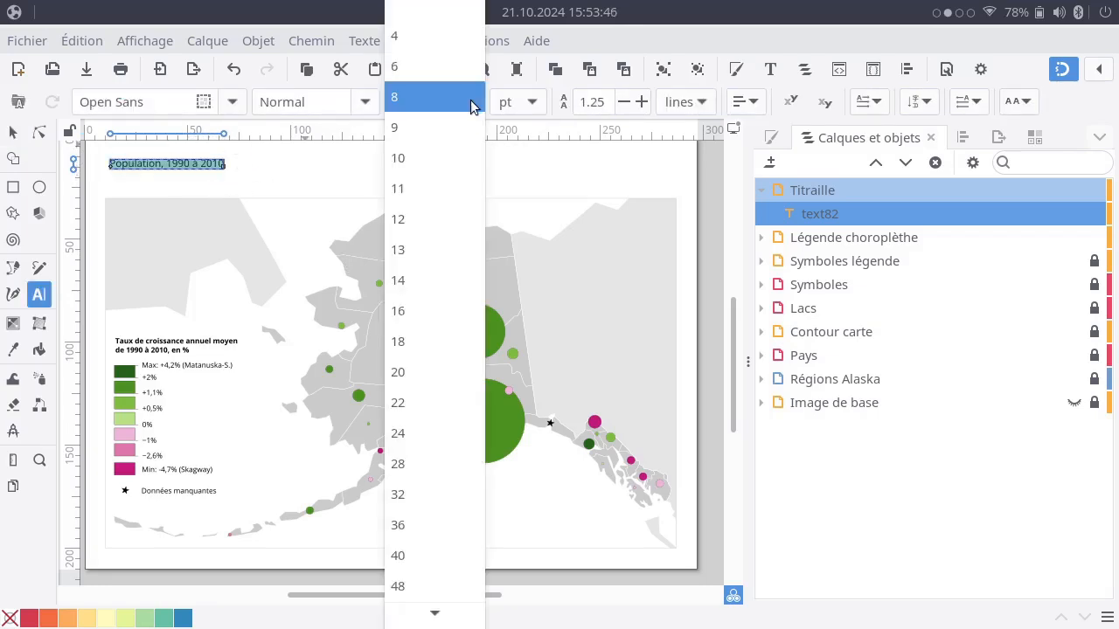
left_click(429, 372)
left_click(365, 100)
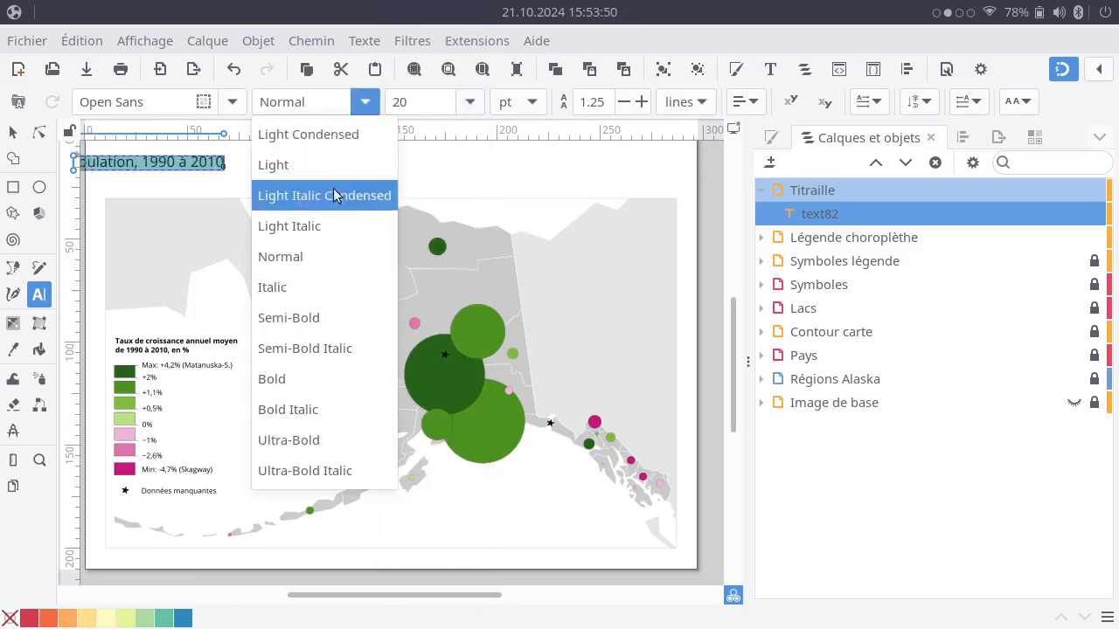
left_click(345, 381)
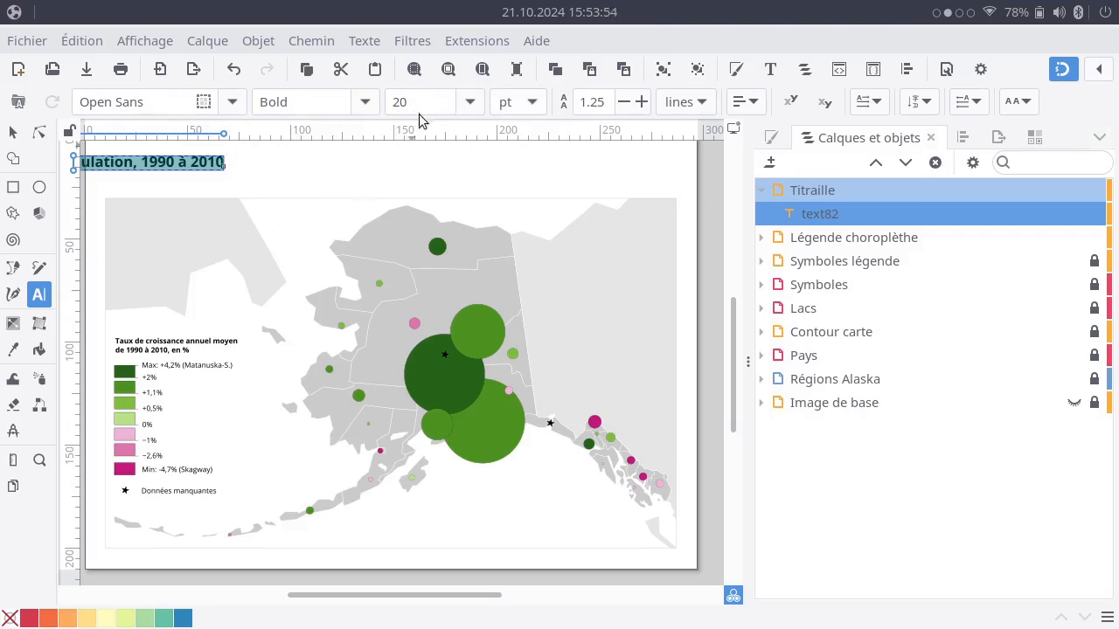
Left-align the title text and move it back onto the page near the map's left edge.
left_click(746, 102)
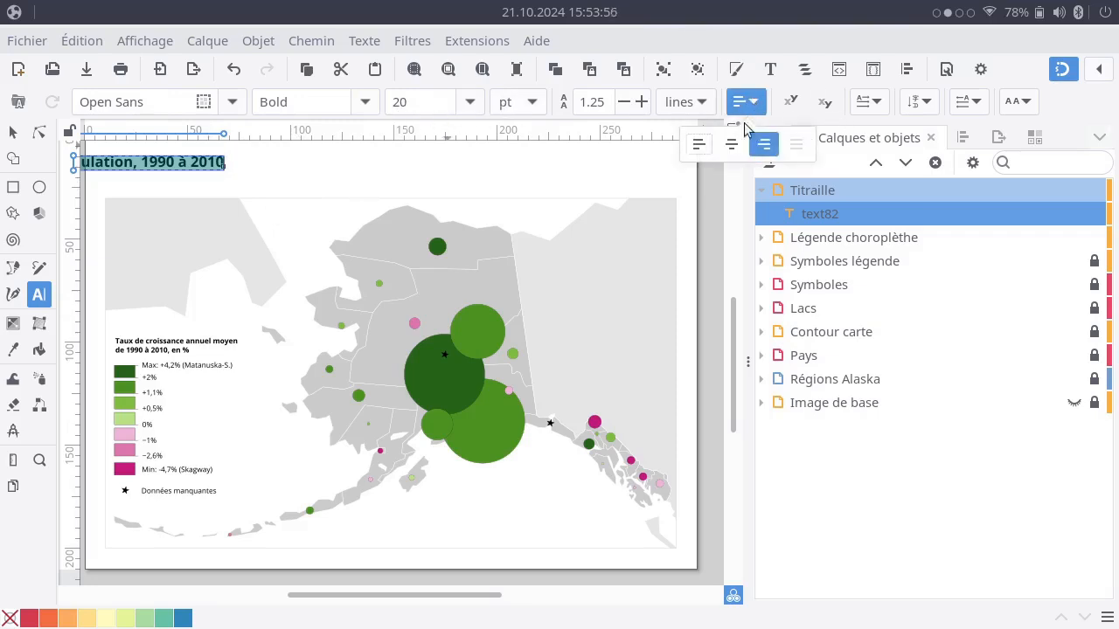
left_click(699, 145)
left_click(14, 132)
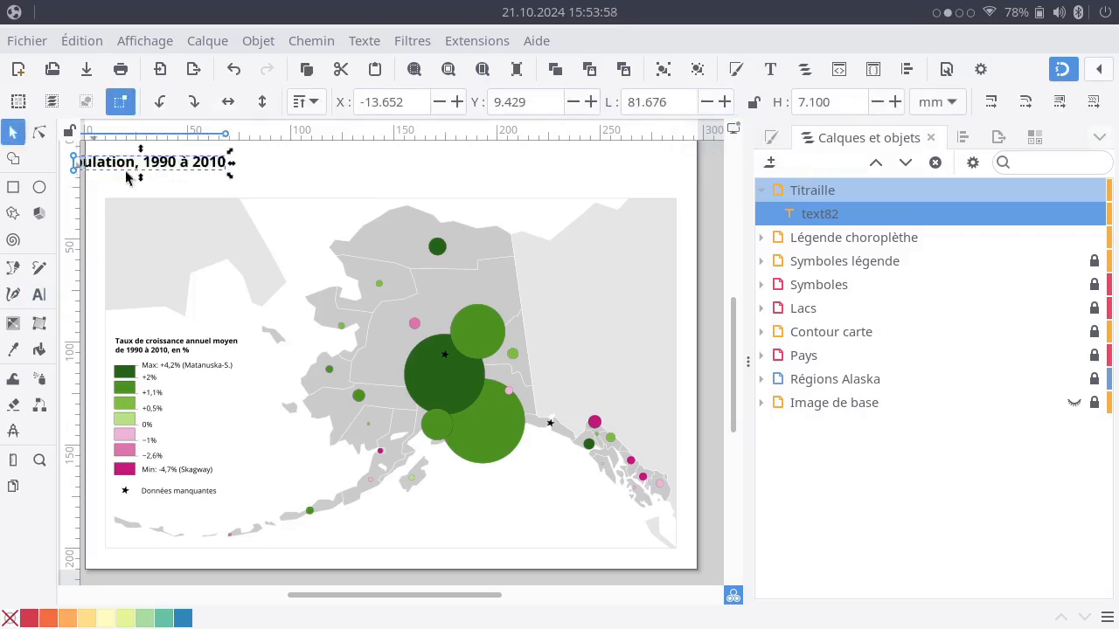
left_click_drag(166, 176, 230, 171)
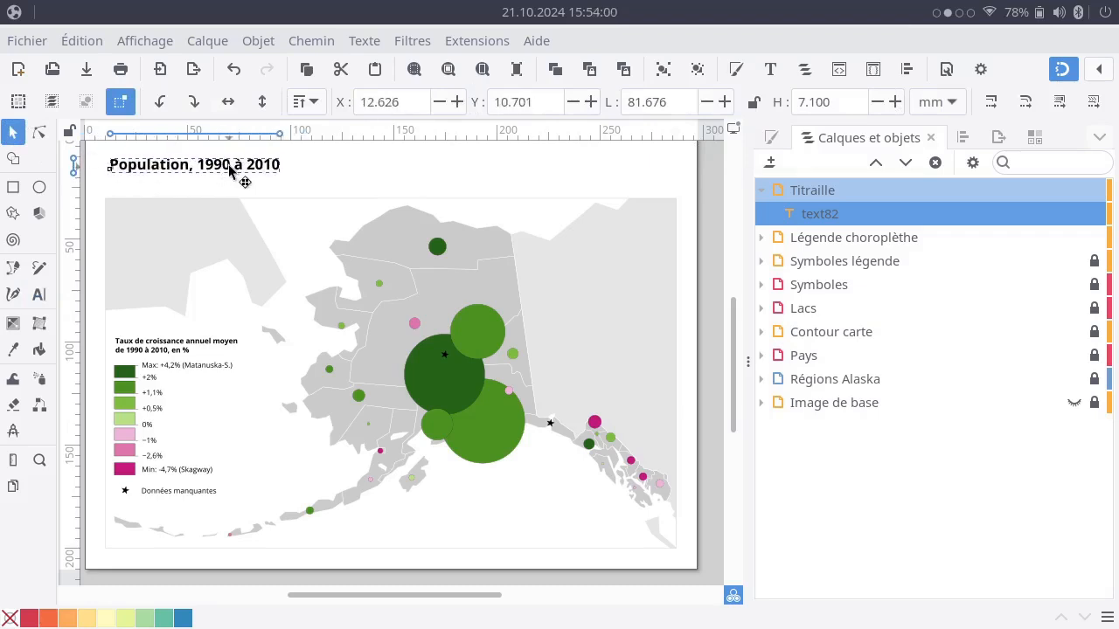
left_click(148, 192)
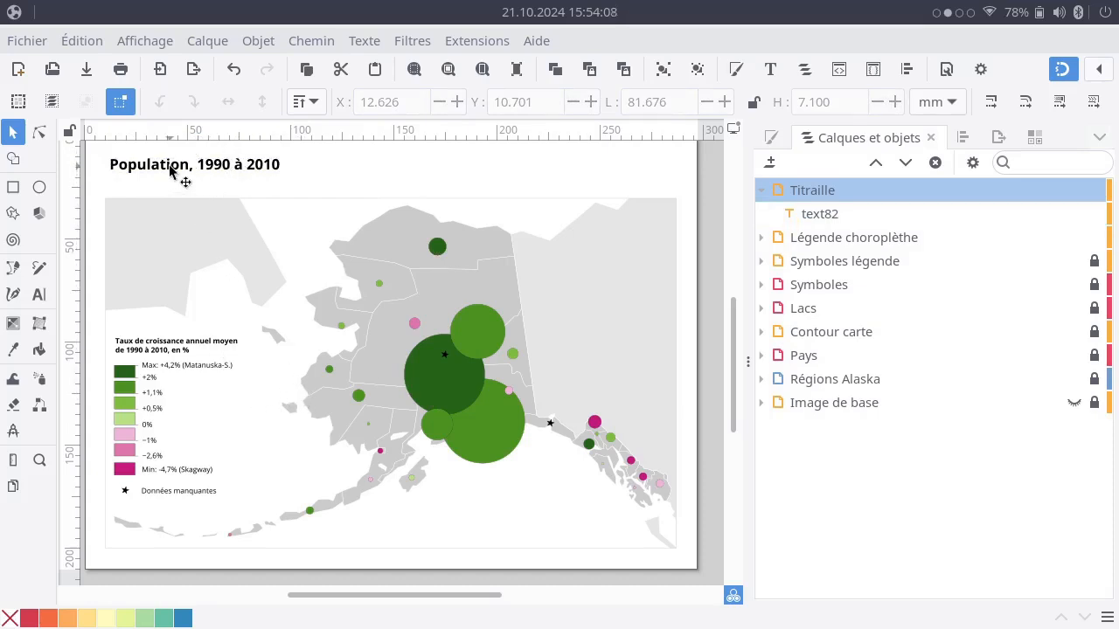
Move the title down close to the map frame, aligning its start with the frame's left edge.
left_click_drag(170, 167, 167, 181)
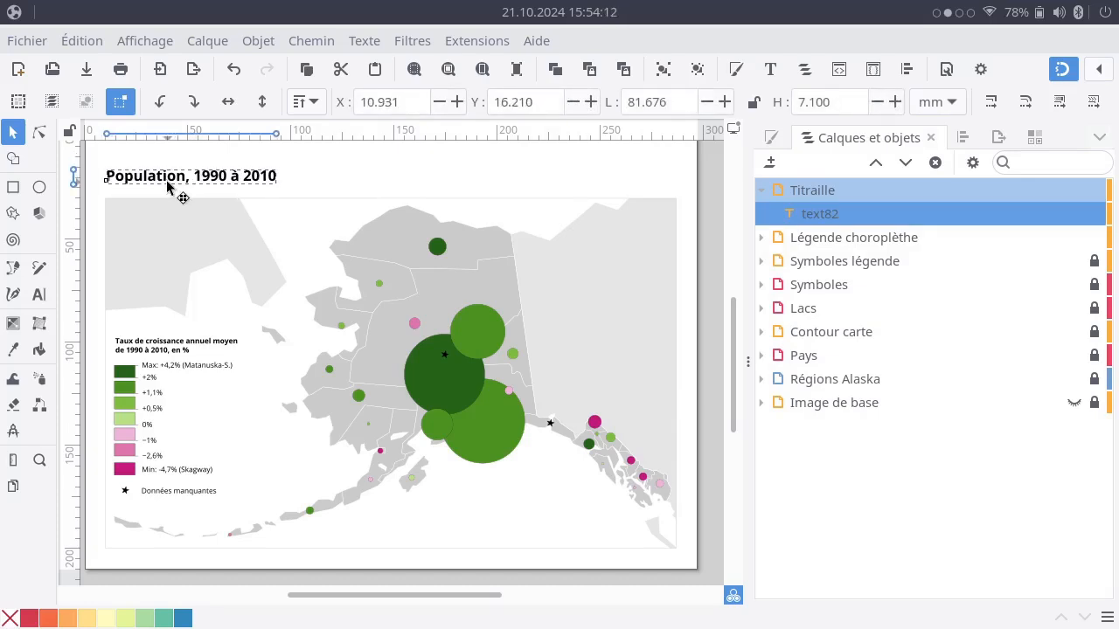
left_click(333, 187)
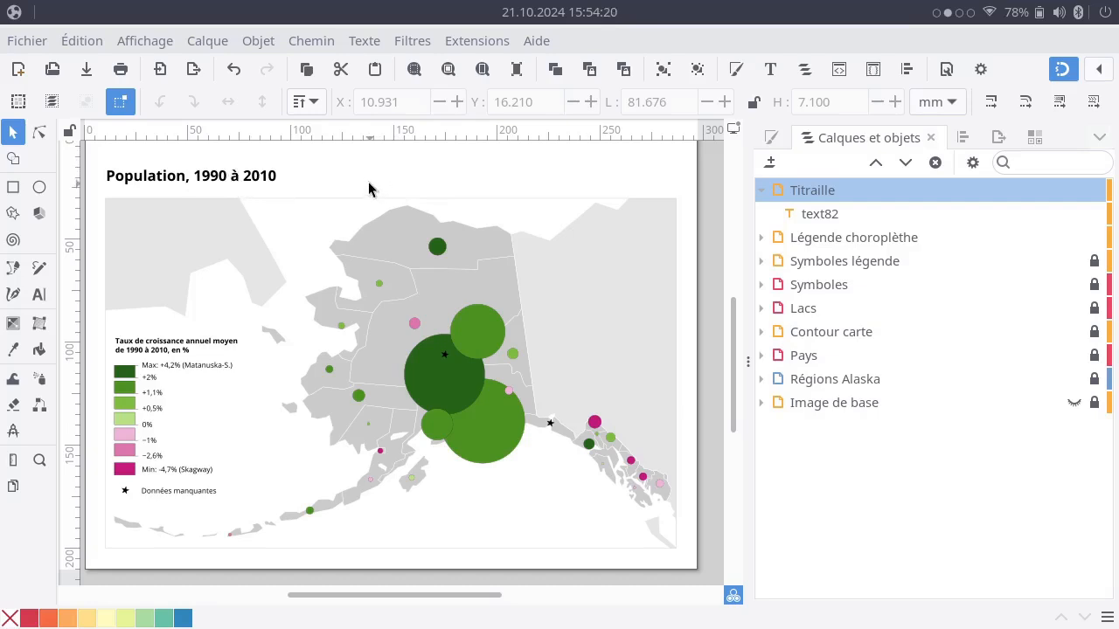
left_click_drag(166, 181, 166, 182)
left_click(336, 183)
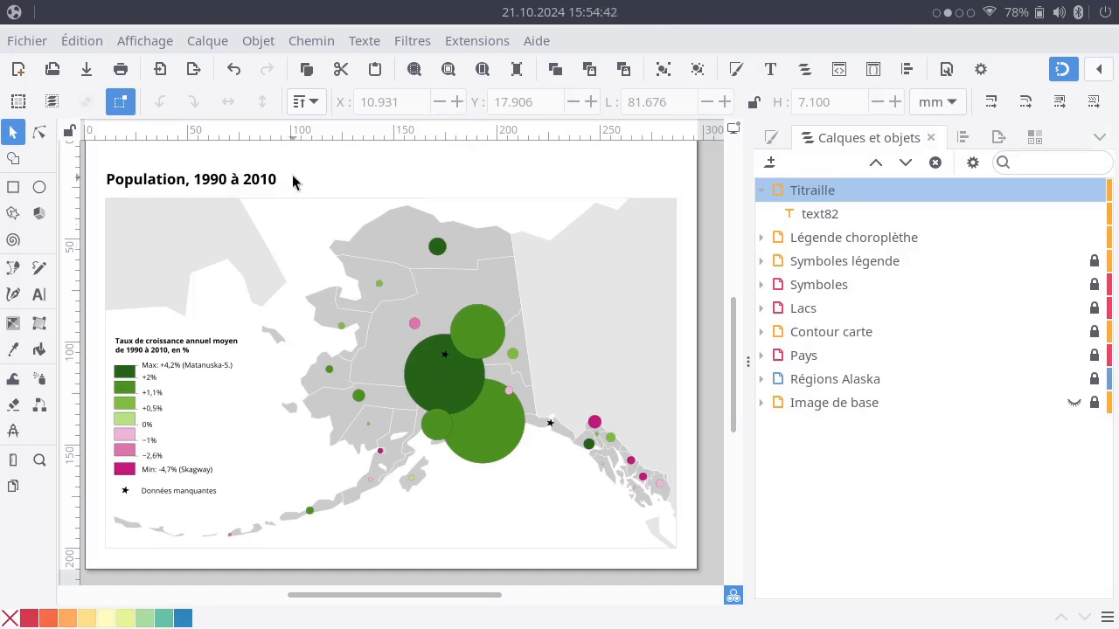
Insert "en Alaska" after "Population" so the title reads "Population en Alaska, 1990 à 2010".
double_click(186, 188)
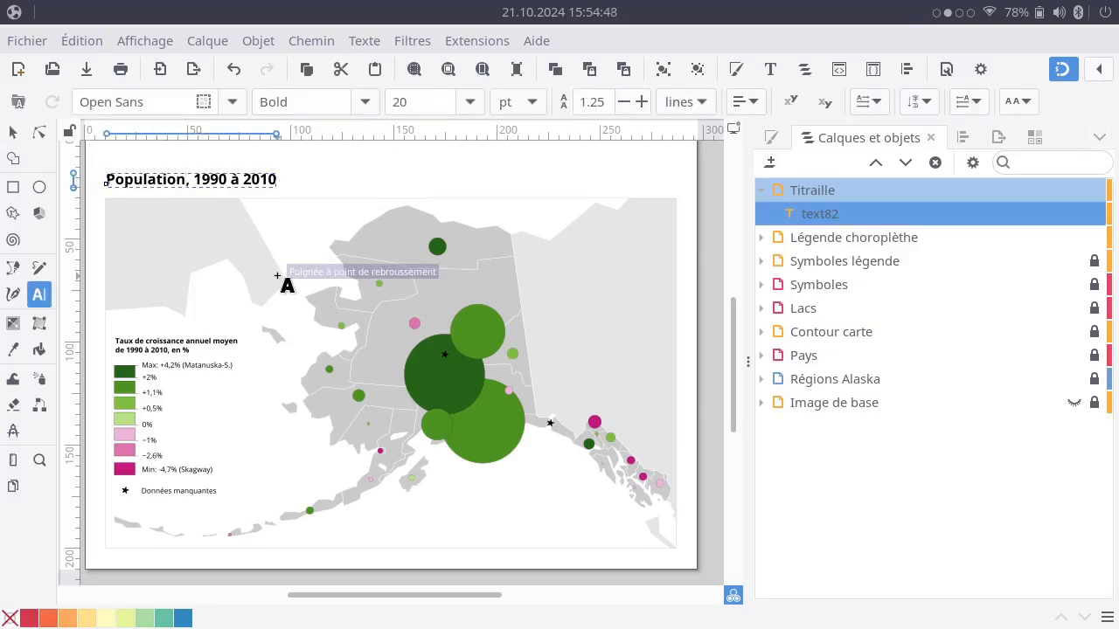
type("en Alaska")
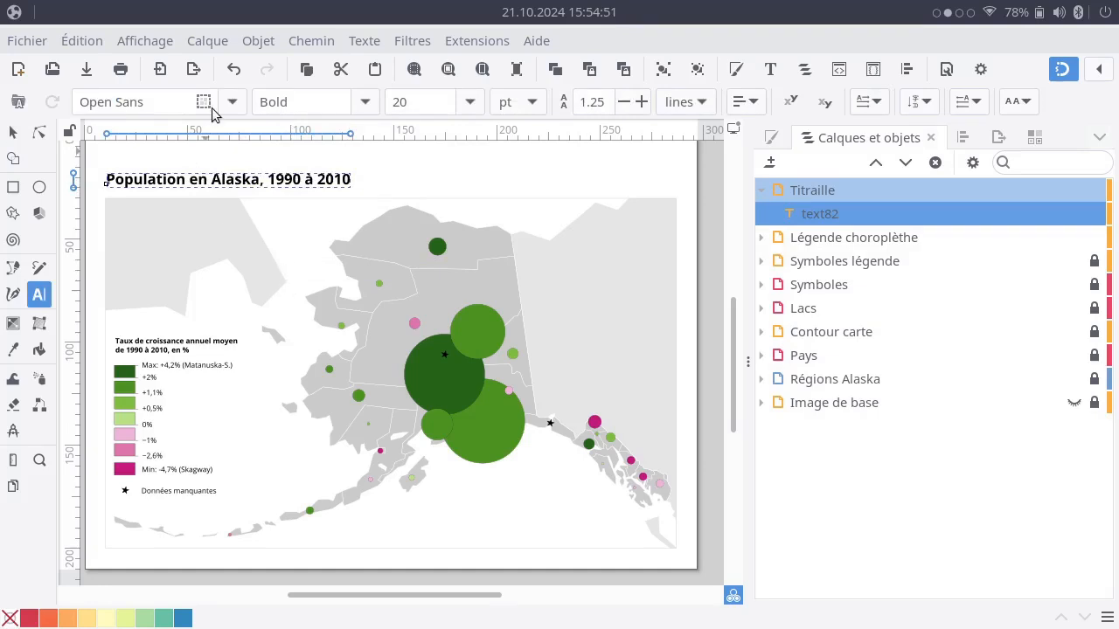
left_click(14, 132)
left_click(429, 166)
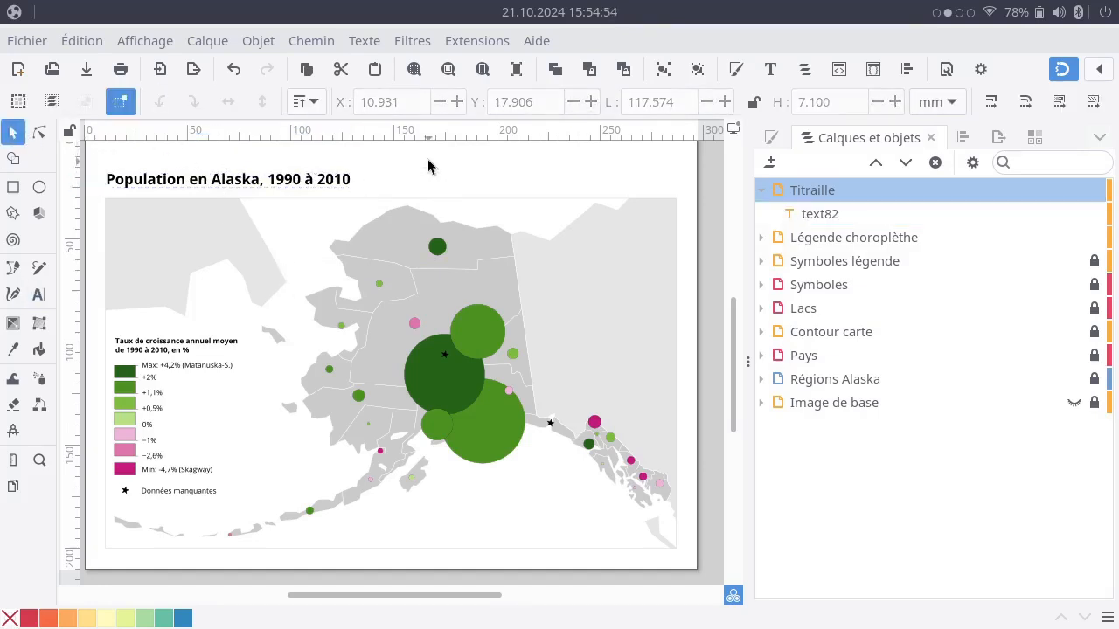
Duplicate the title and place the copy directly below the original, keeping their left edges aligned.
left_click_drag(431, 178, 453, 208)
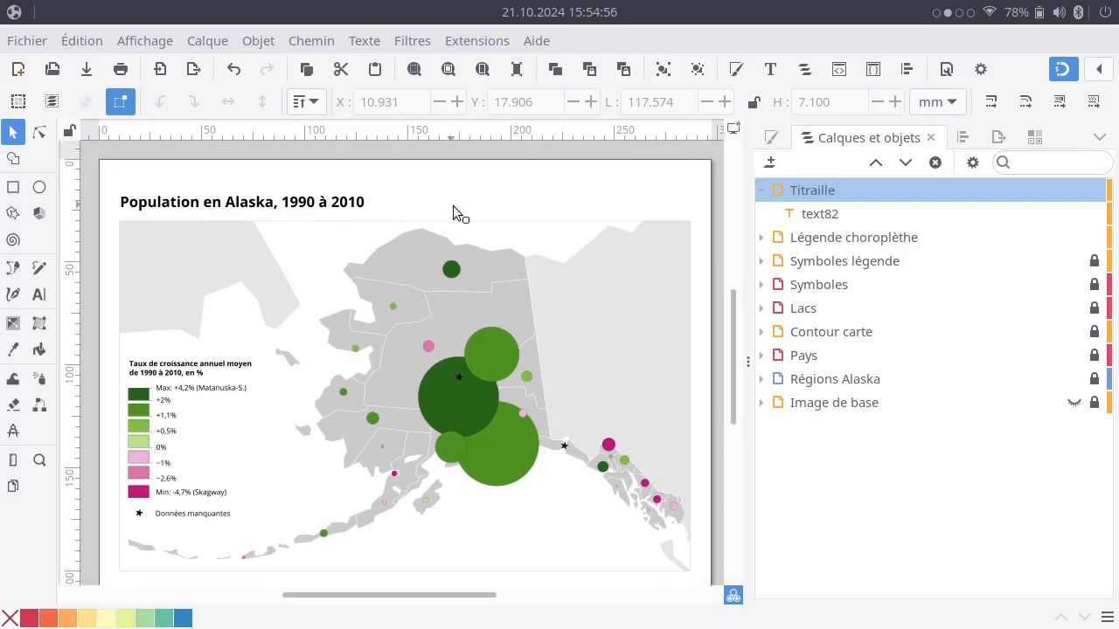
left_click(221, 208)
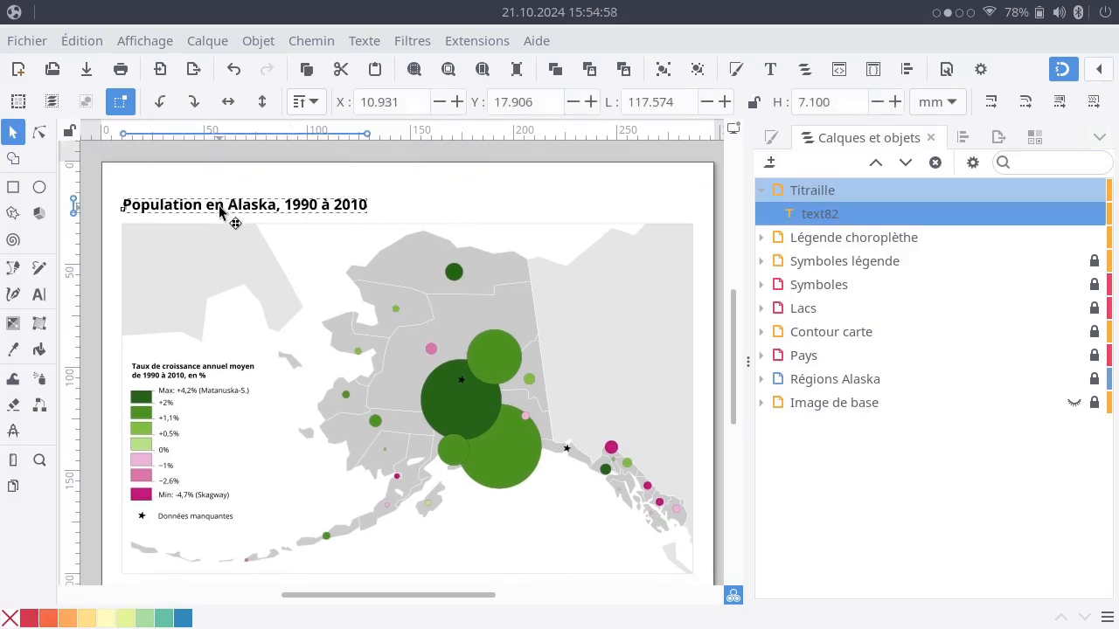
left_click(407, 205)
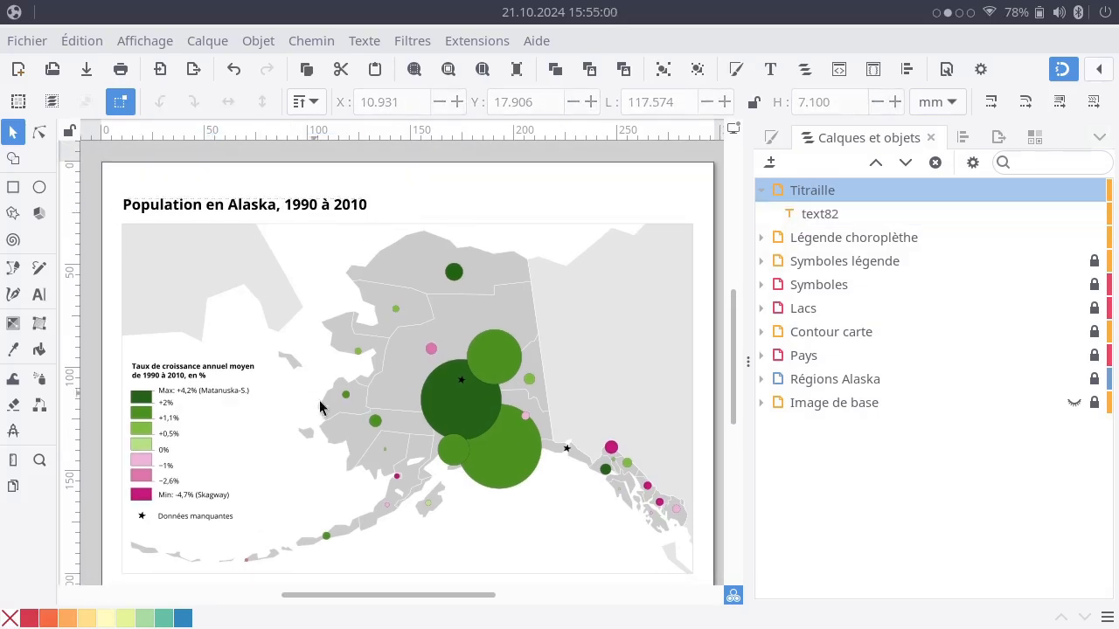
left_click(232, 212)
key("ctrl+d")
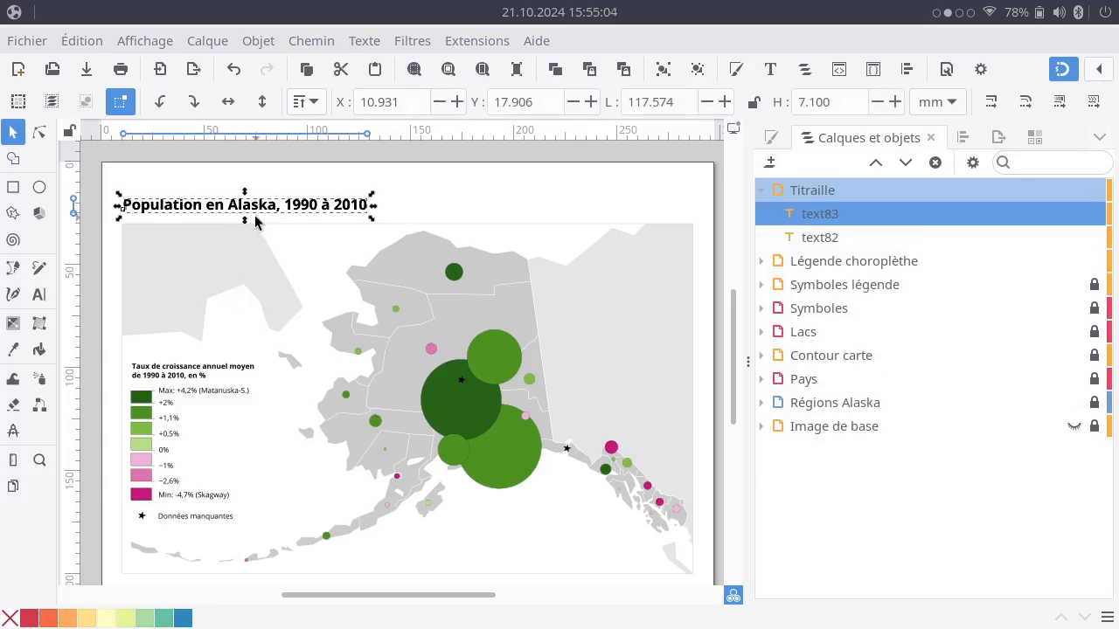
left_click_drag(280, 228, 285, 242)
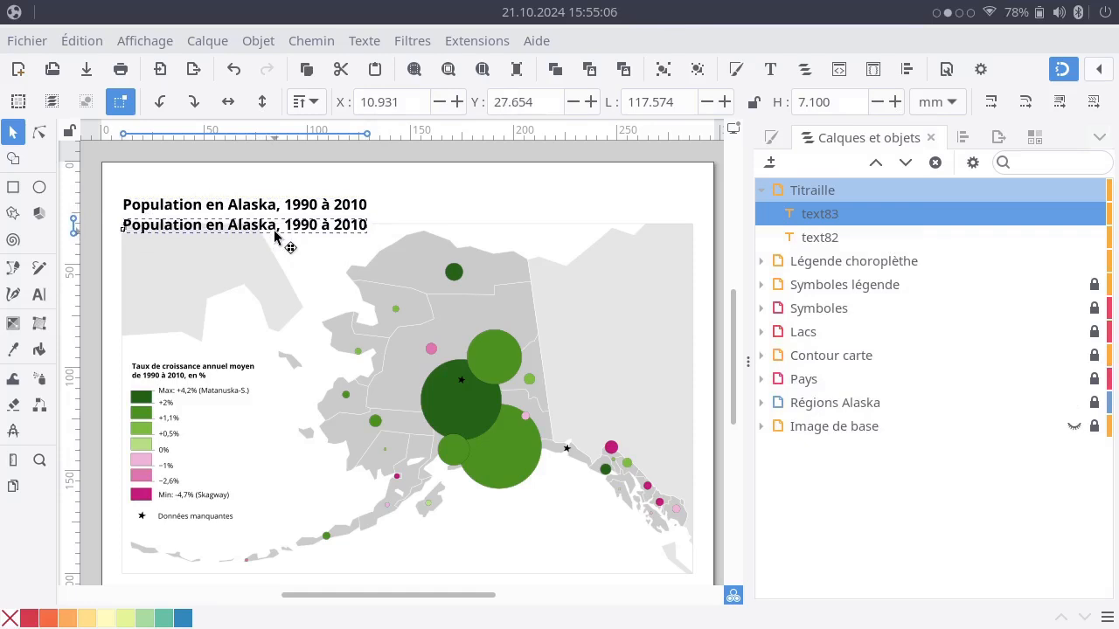
Set the duplicated title line to 16 pt with Normal weight.
key("t")
triple_click(276, 226)
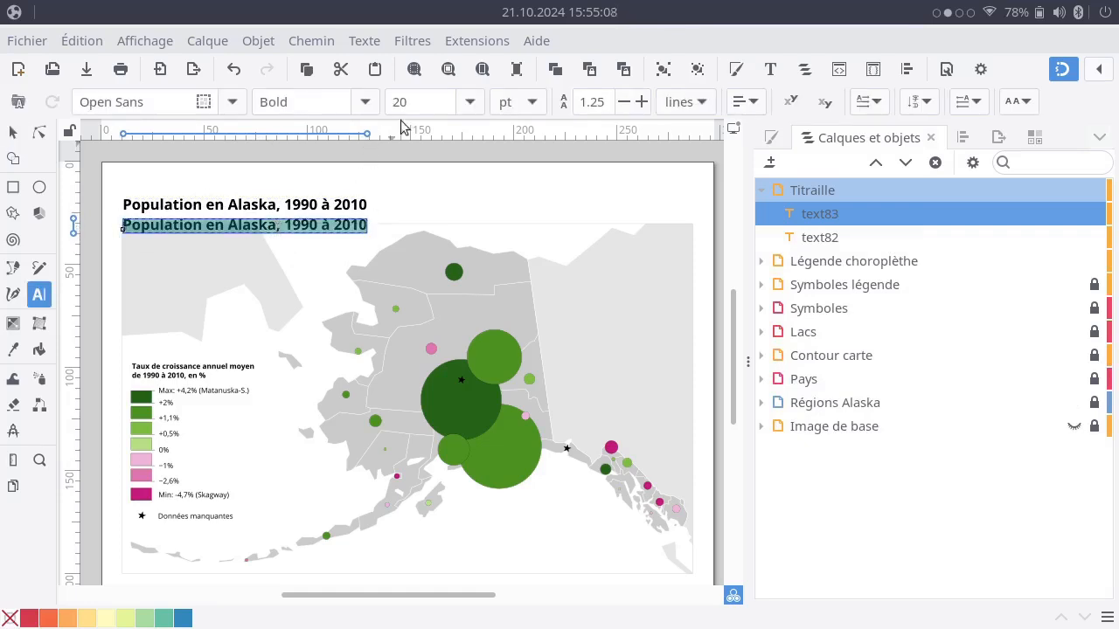
left_click(478, 105)
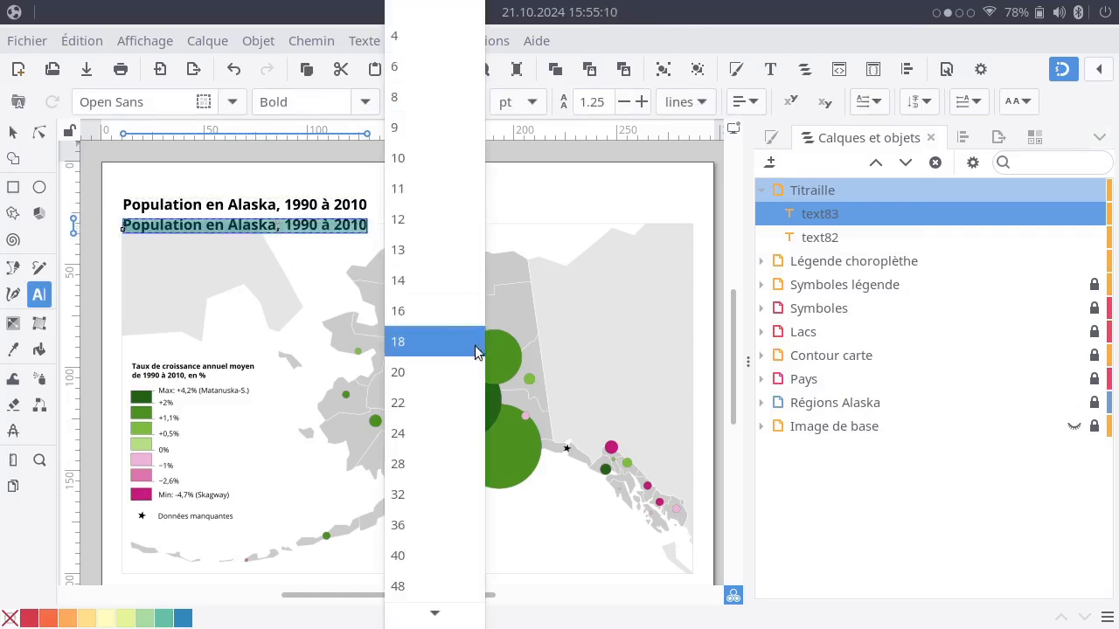
left_click(446, 317)
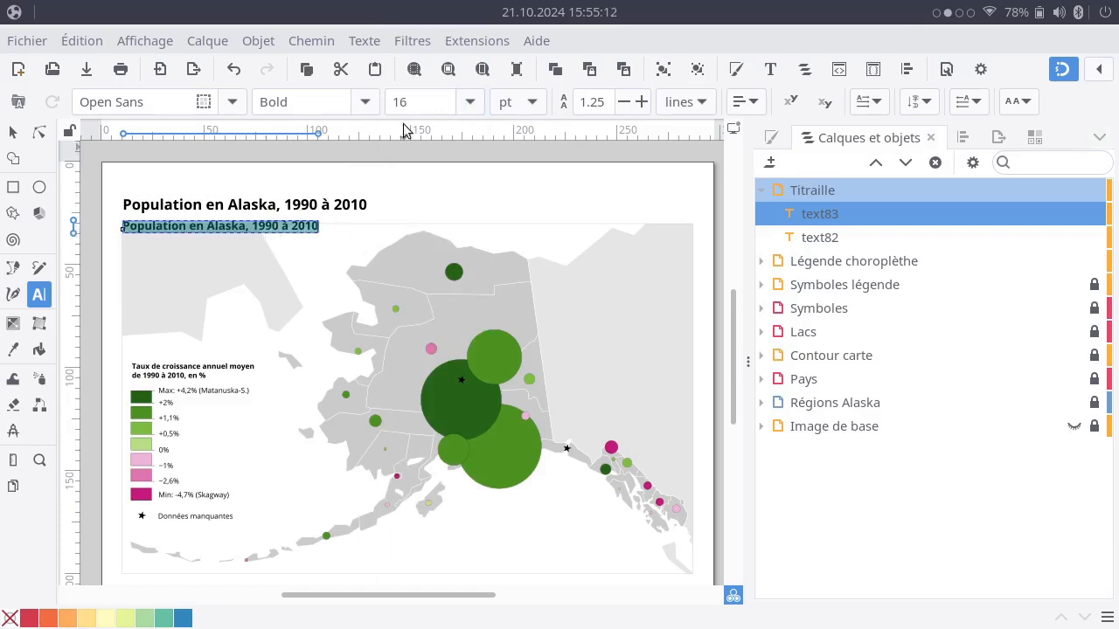
left_click(371, 105)
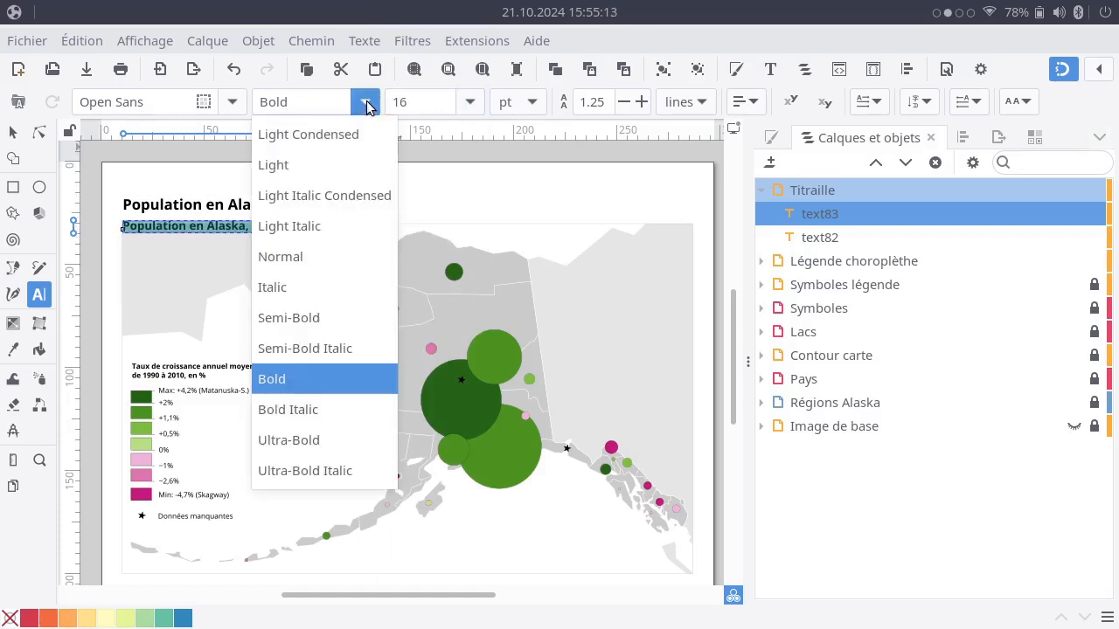
left_click(355, 258)
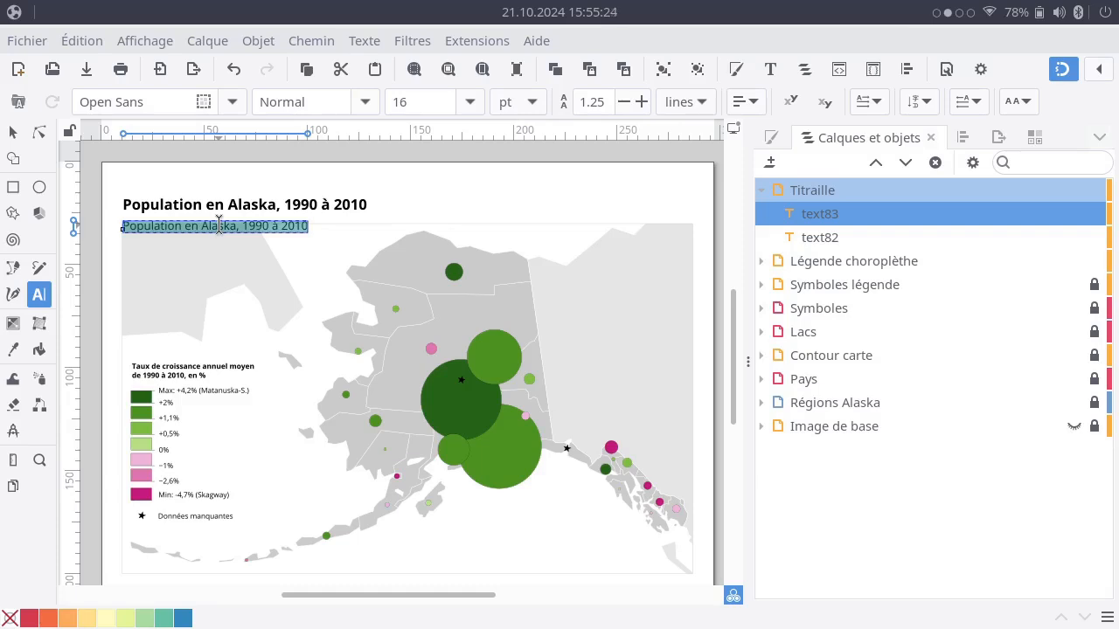
Replace the text of the second line with "19 Boroughs et 10 Census Areas".
key("Delete")
type("Bor")
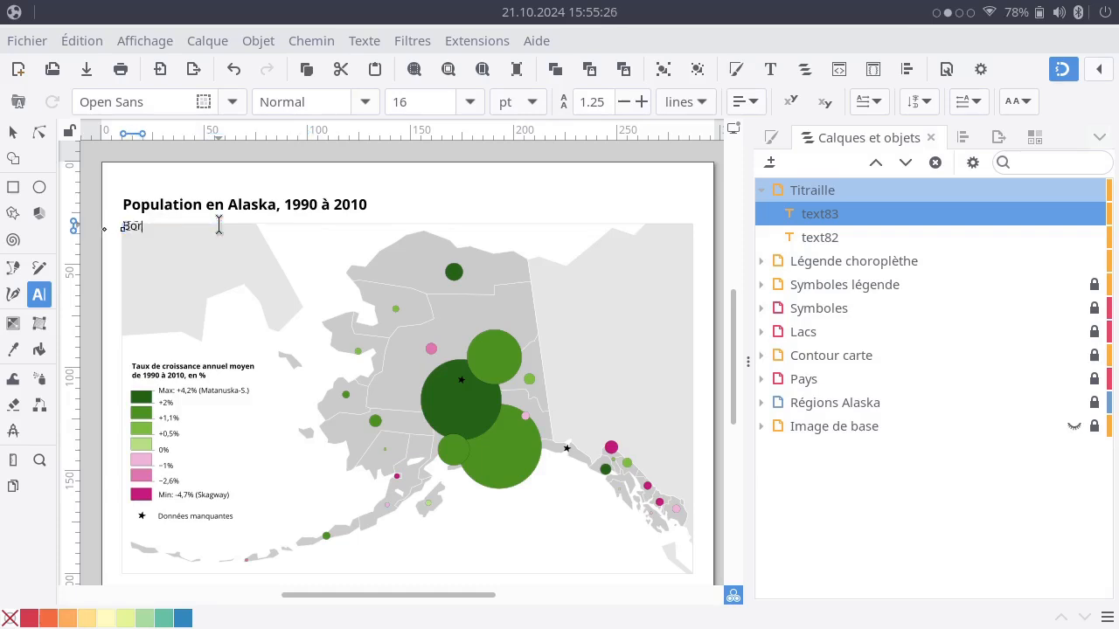
type("oughs et")
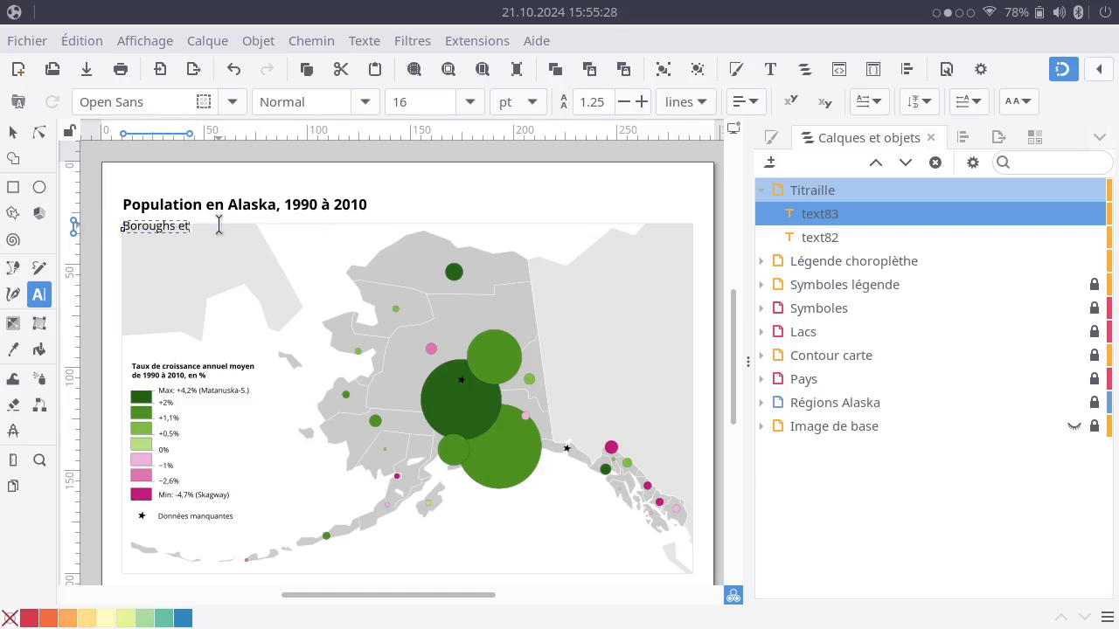
type(" Census Areas")
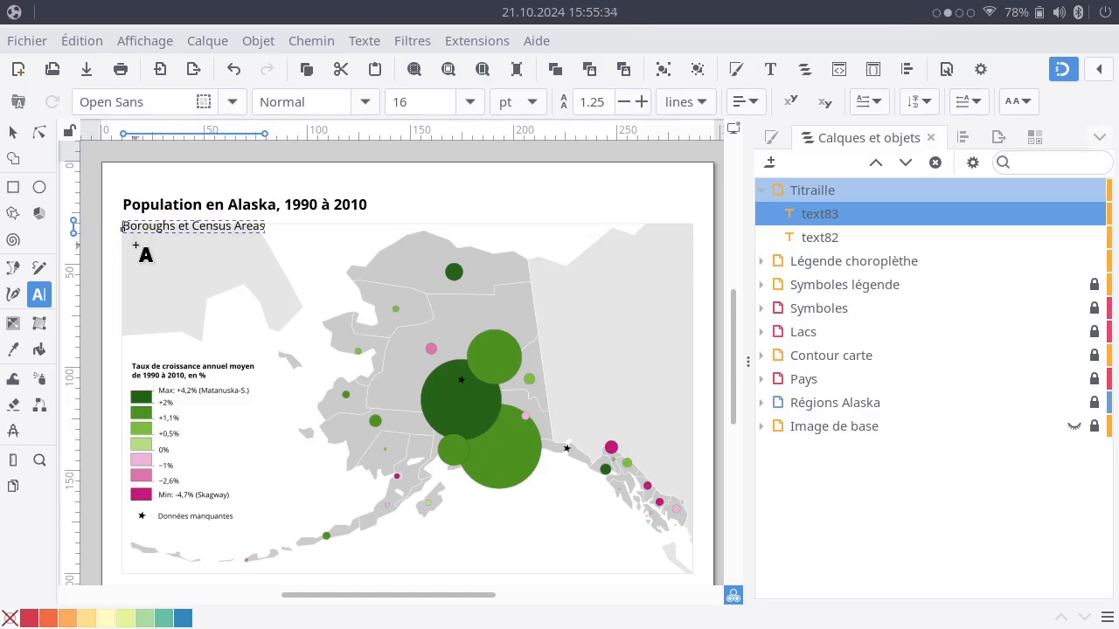
key("Home")
type("19")
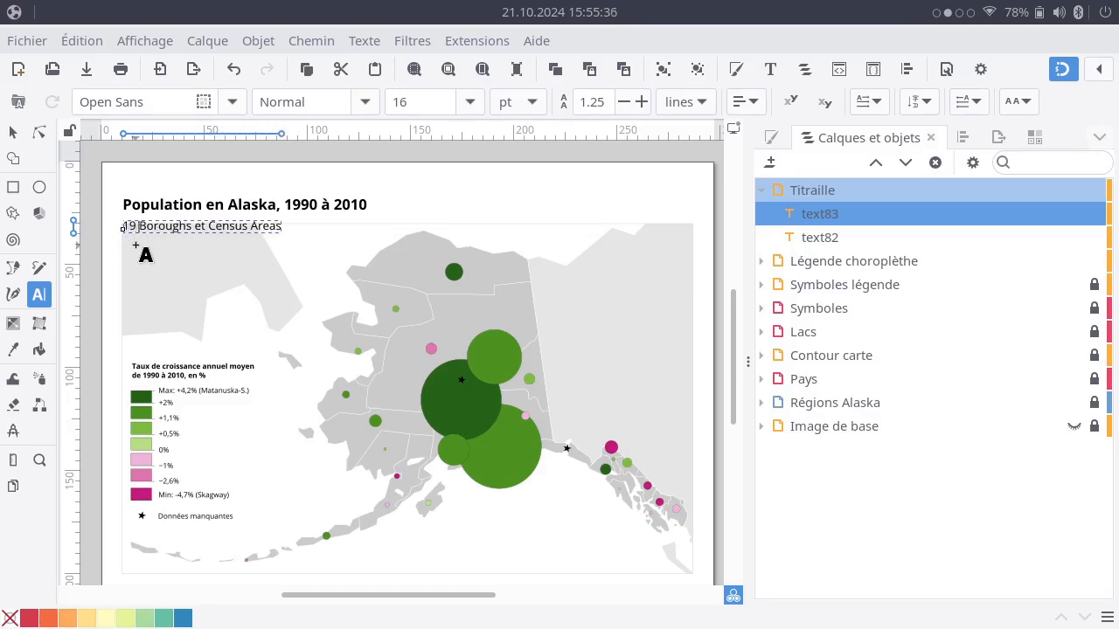
left_click(210, 226)
type("10")
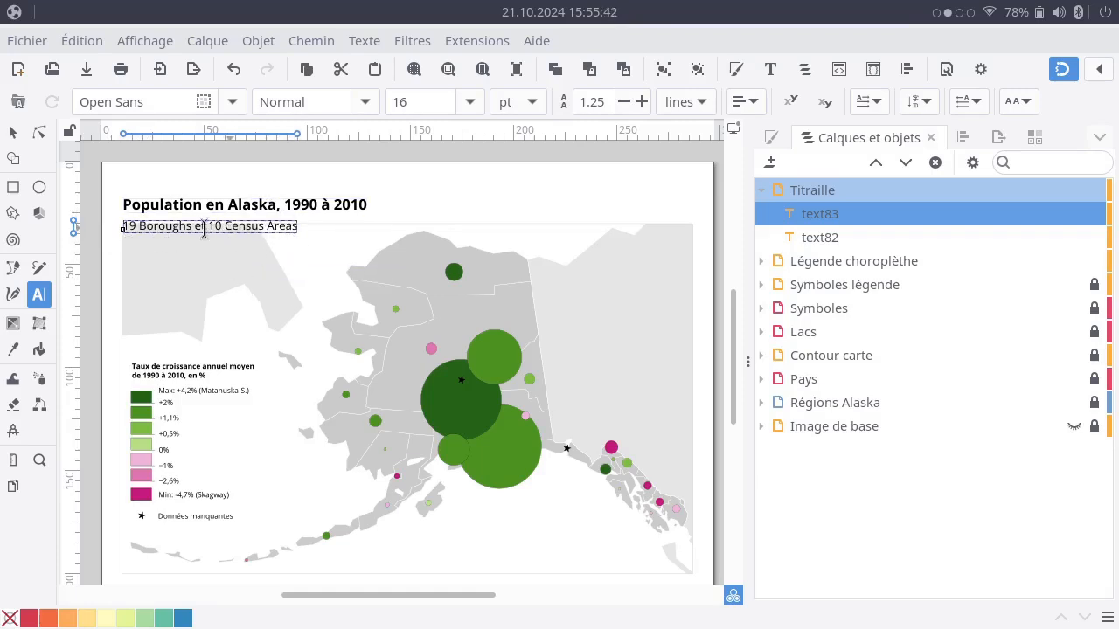
left_click(12, 133)
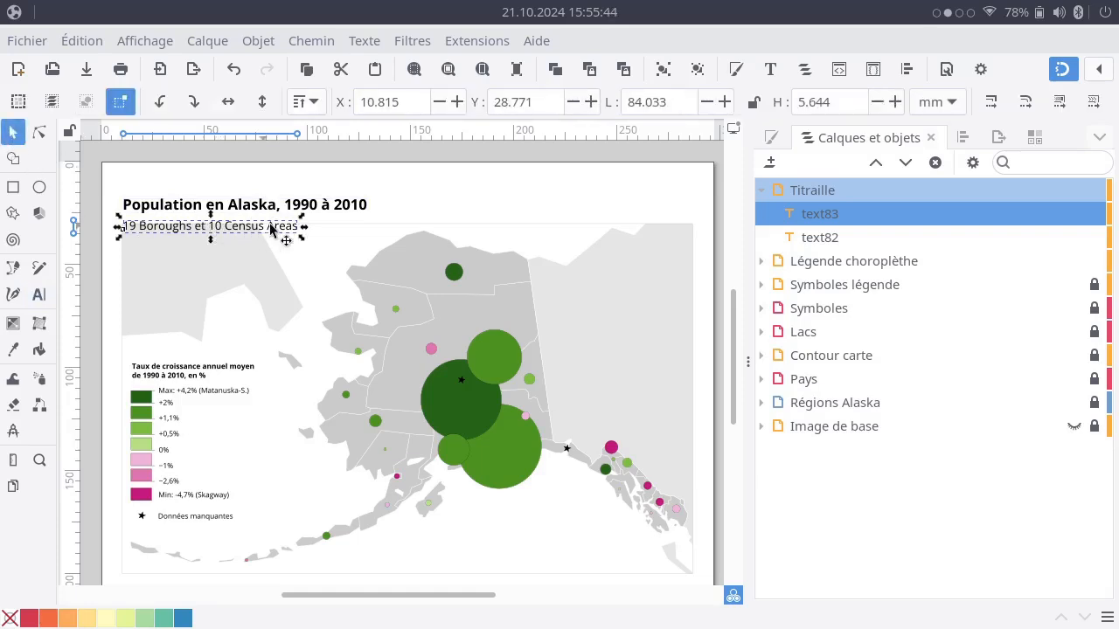
Append "d'Alaska" to the end of the second text line.
key("t")
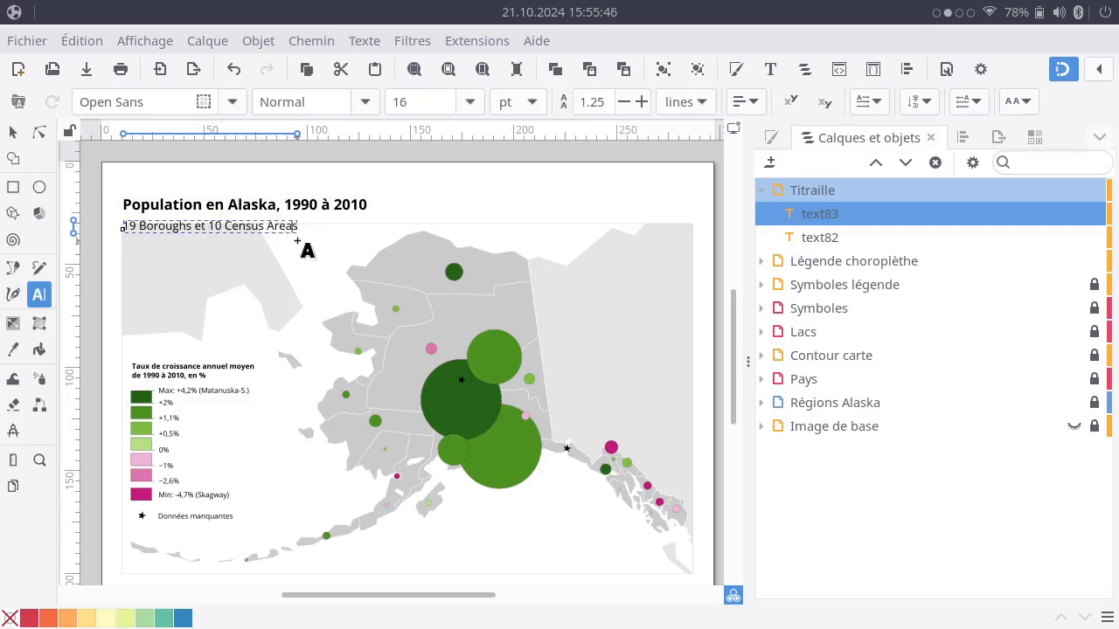
type("d'Alaska")
left_click(13, 132)
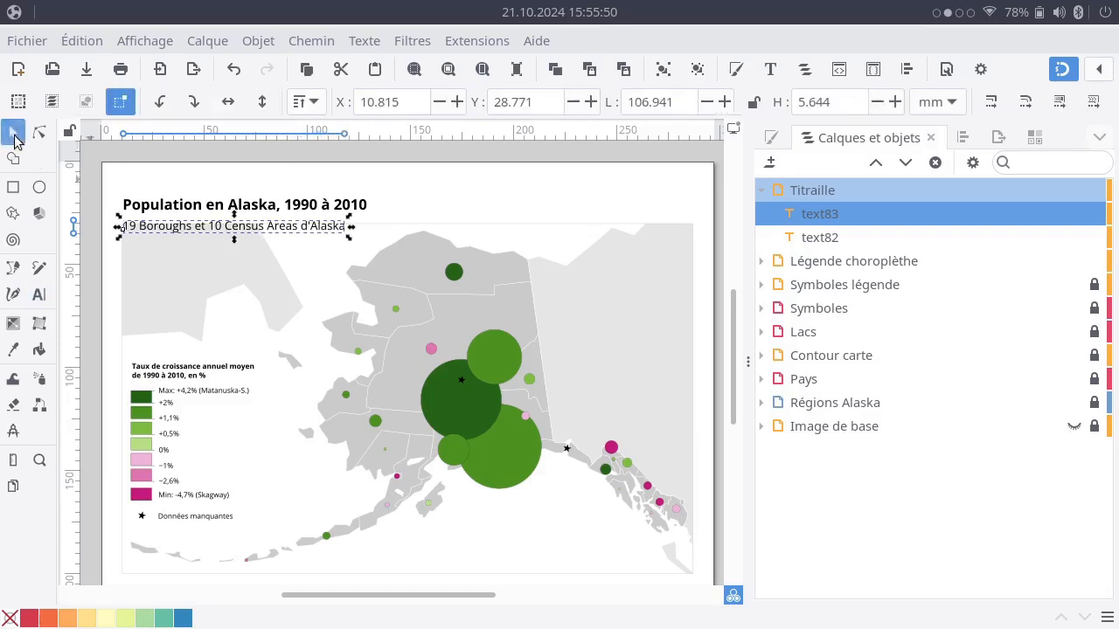
left_click(406, 241)
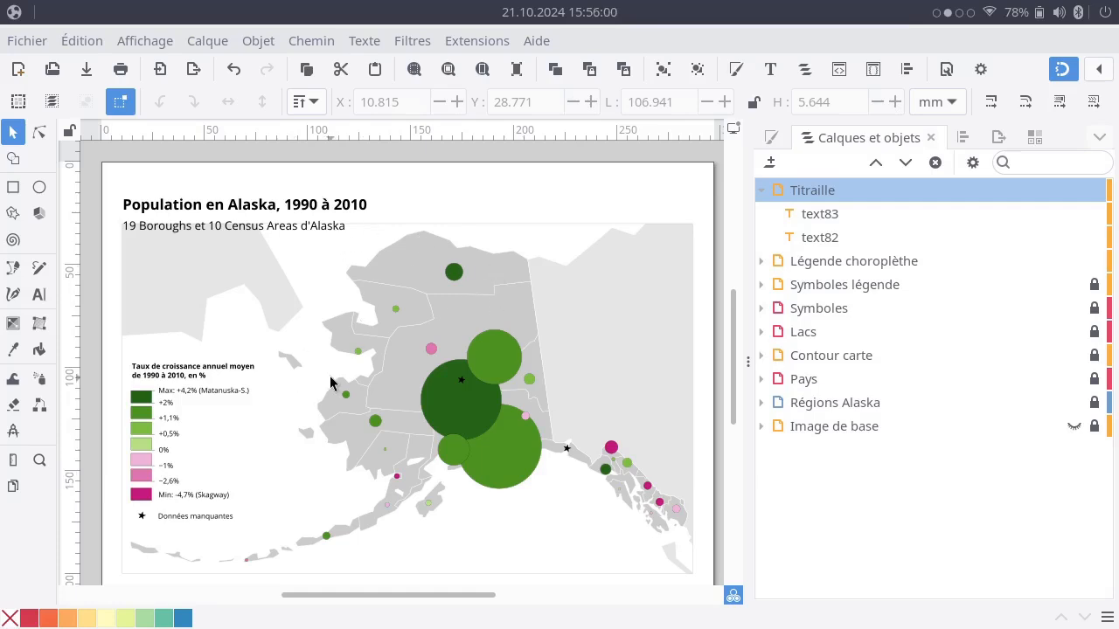
left_click(306, 229)
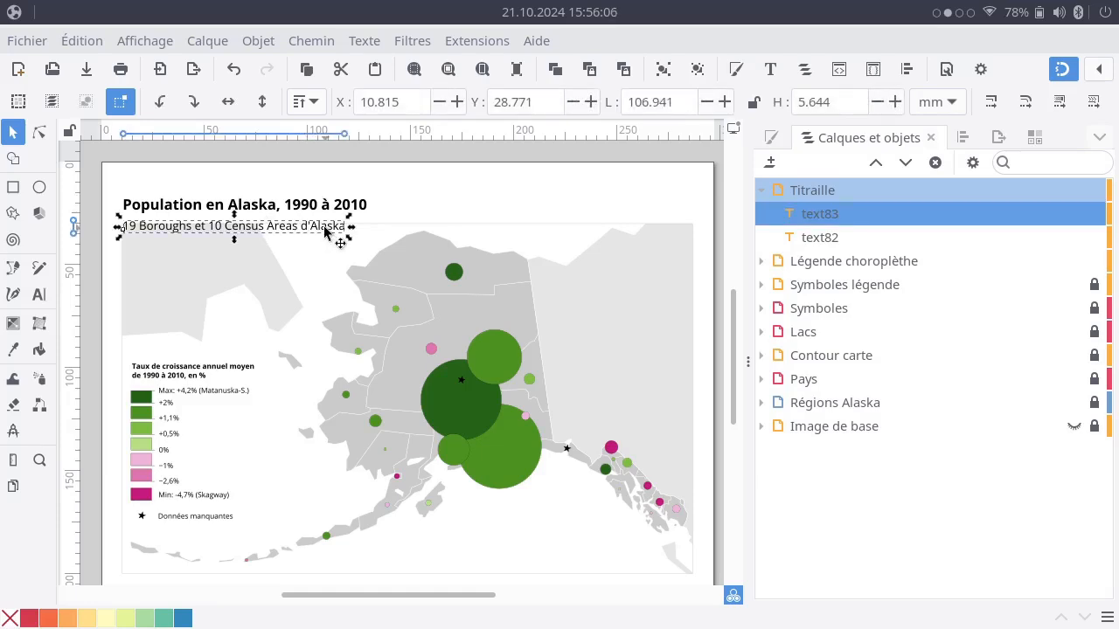
left_click(263, 210)
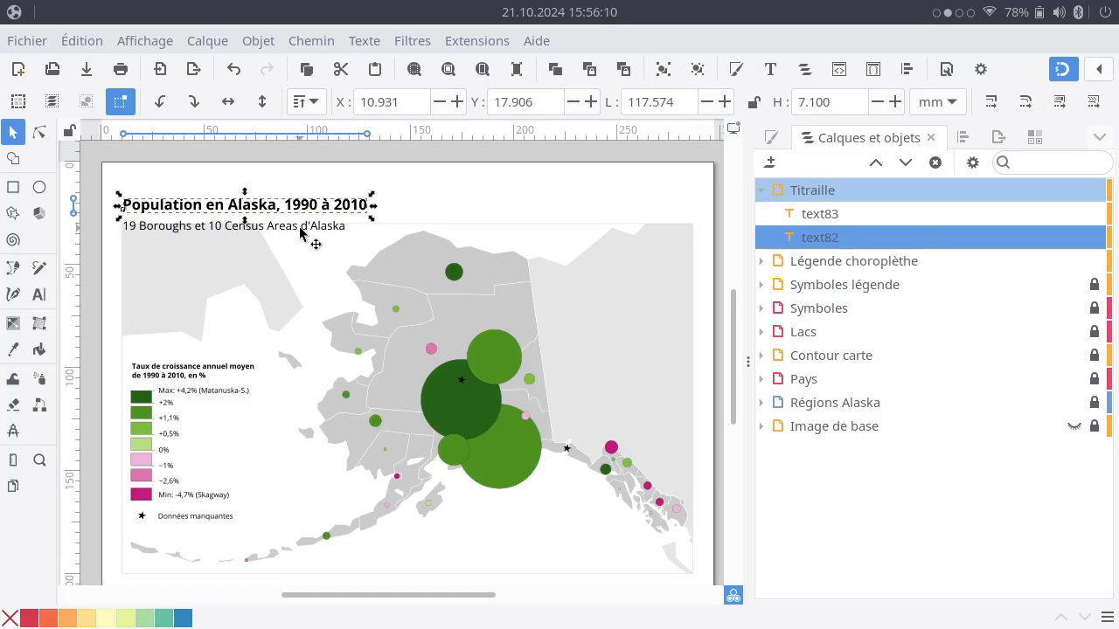
Remove "d'Alaska" from the end of the second text line.
double_click(300, 229)
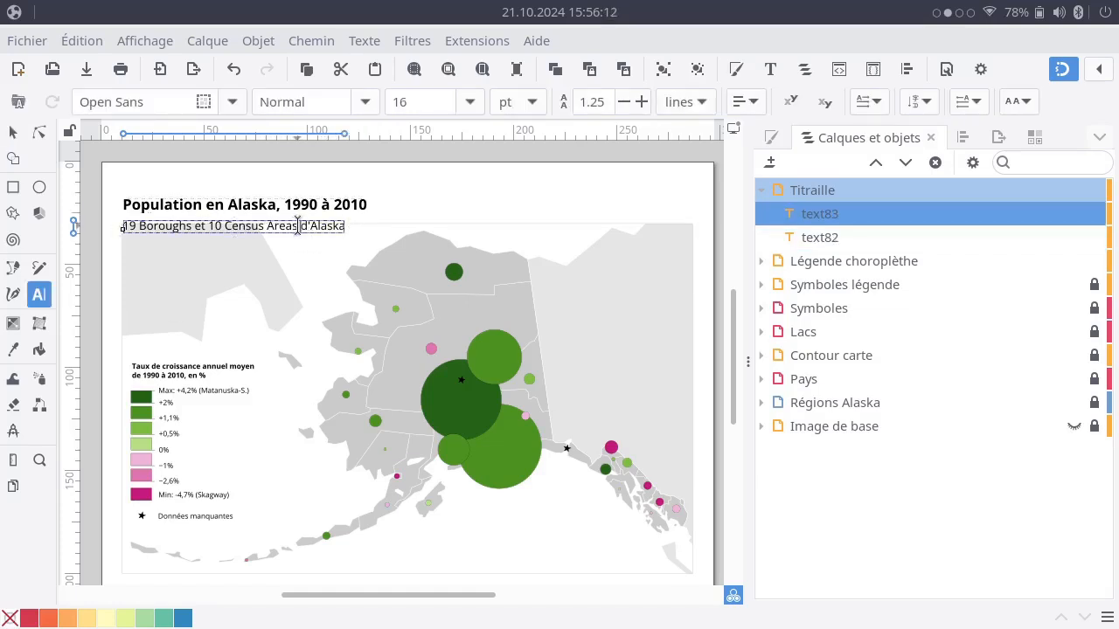
left_click_drag(298, 226, 356, 226)
key("BackSpace")
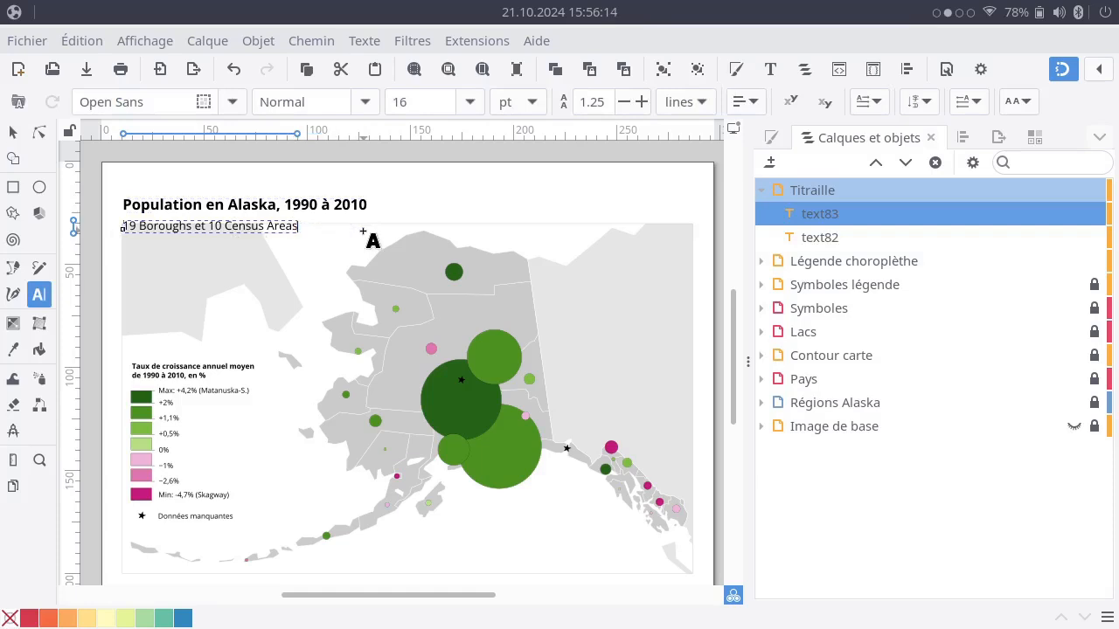
left_click(19, 136)
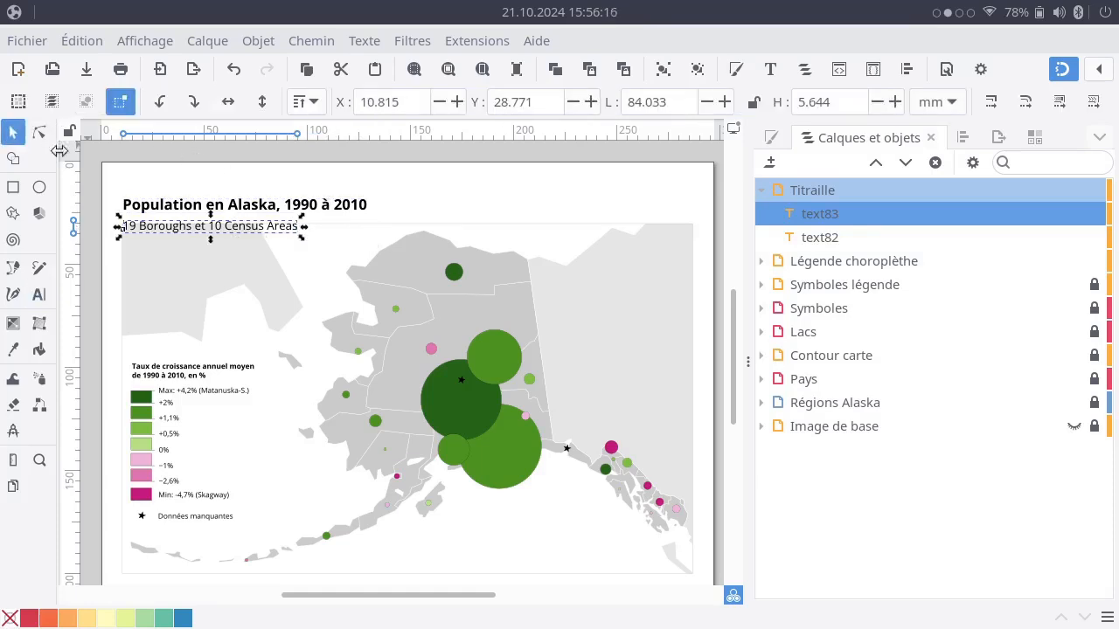
left_click(432, 202)
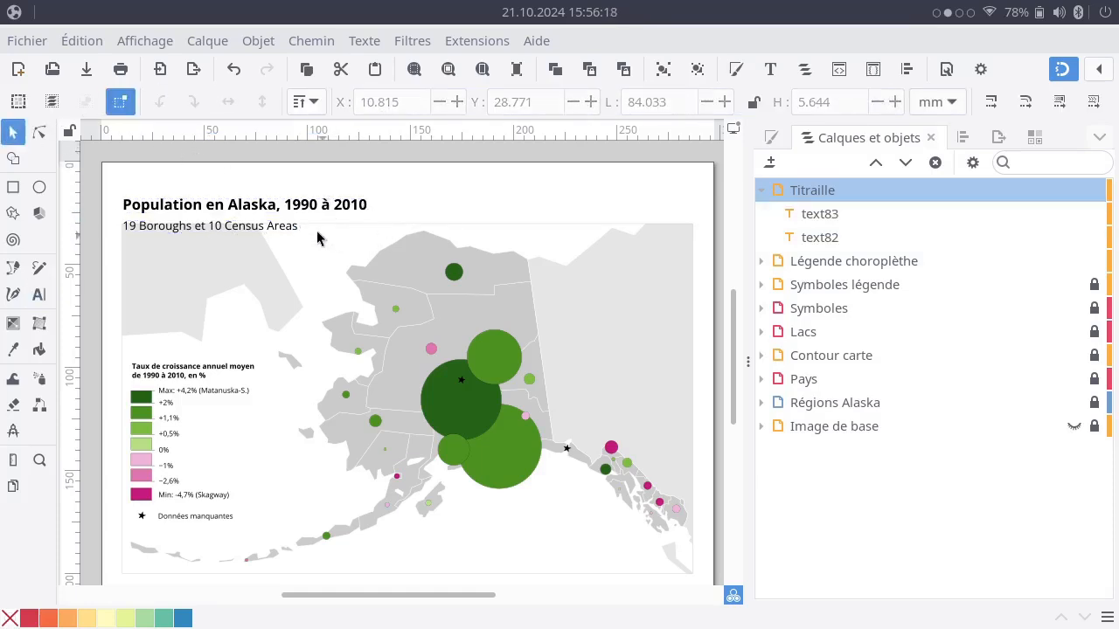
Move the bold title slightly down toward the map frame and place the second text line directly above it, left edges aligned.
left_click(260, 208)
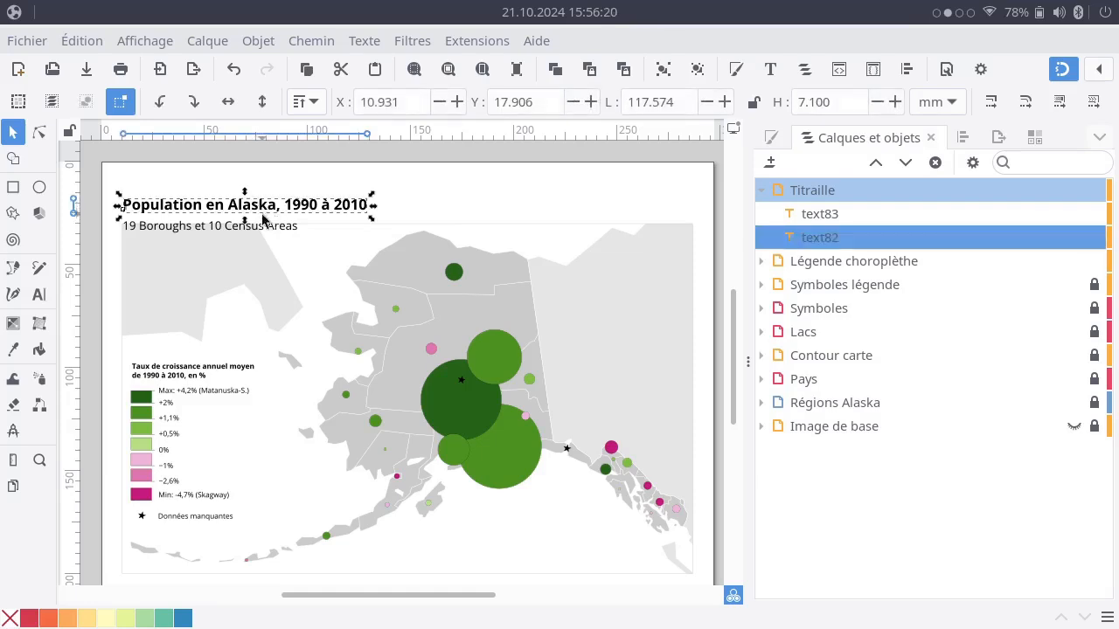
left_click_drag(278, 232, 250, 193)
left_click(502, 211)
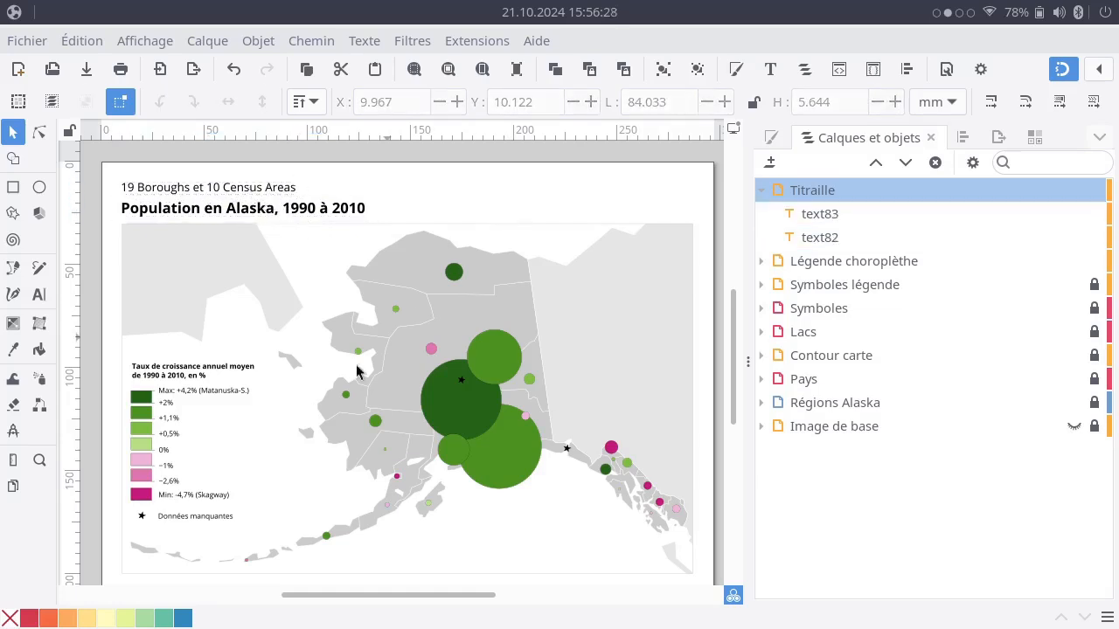
Nudge the "19 Boroughs et 10 Census Areas" line down closer to the title and set its X position to 10 mm.
scroll(360, 337, "down", 2)
scroll(359, 337, "up", 4)
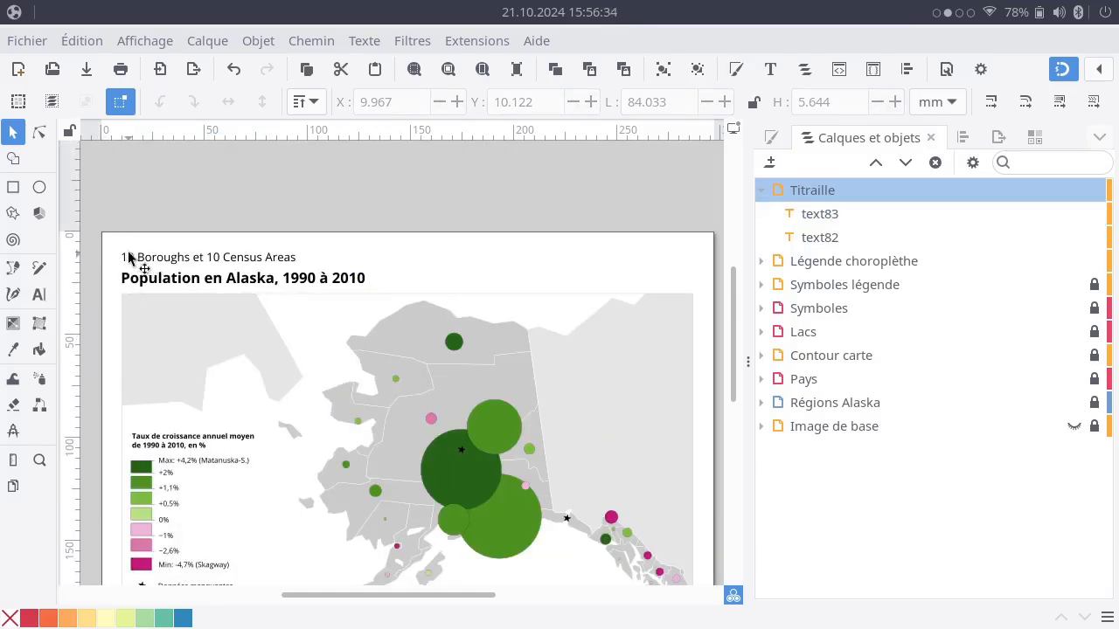
left_click(158, 258)
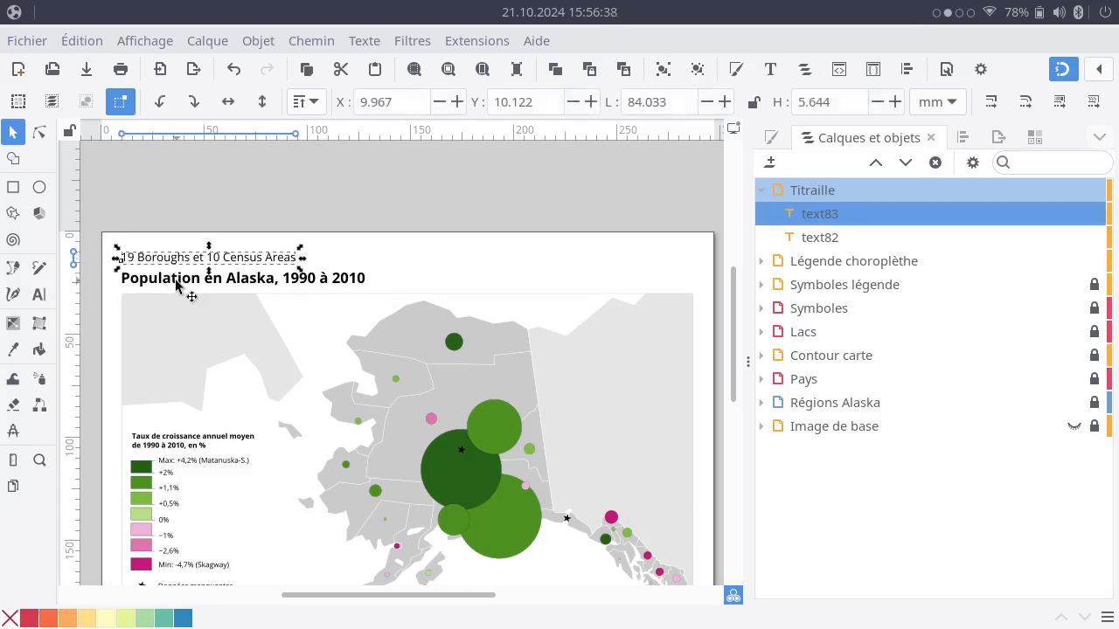
key("Down")
key("Down")
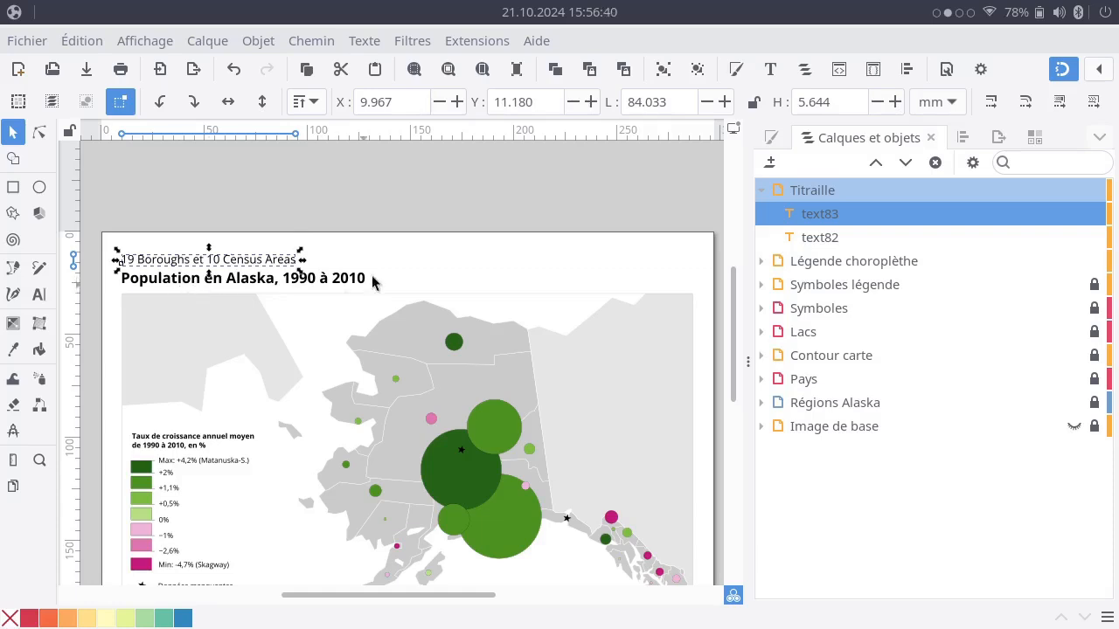
left_click(460, 253)
left_click(278, 262)
double_click(402, 102)
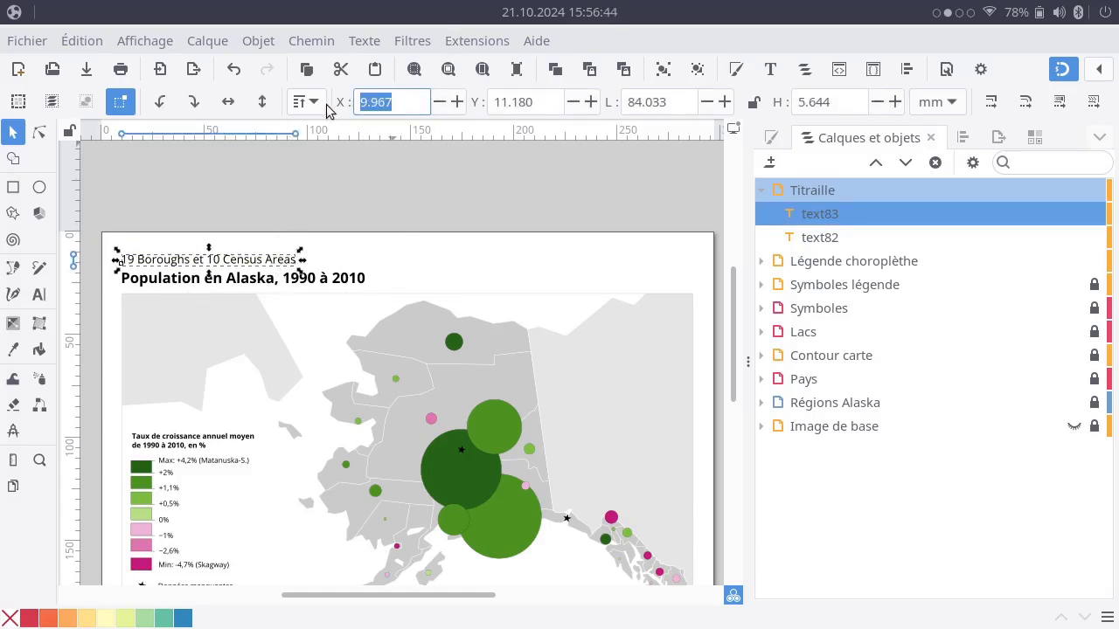
type("10")
key("Tab")
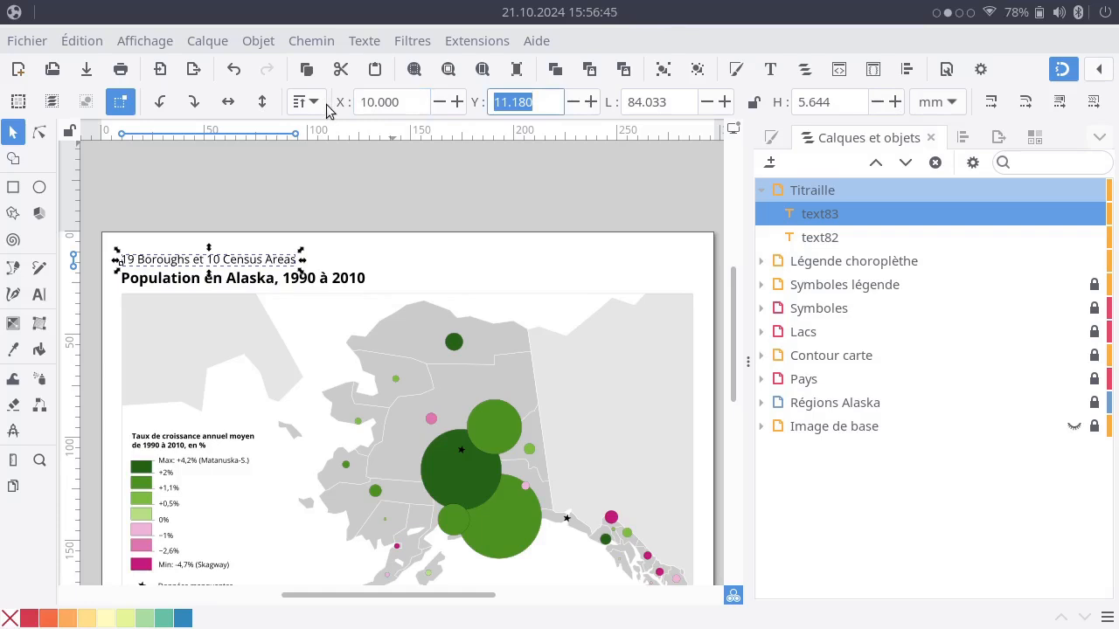
Set the X position of the bold title to 10 mm.
left_click(321, 280)
left_click(392, 101)
key("BackSpace")
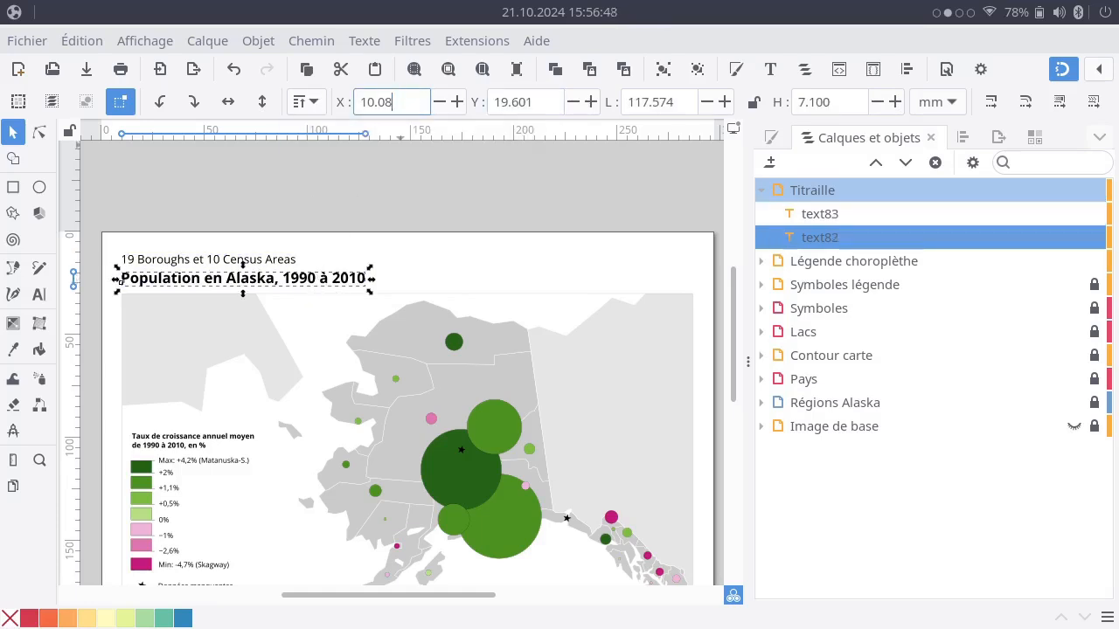
key("Return")
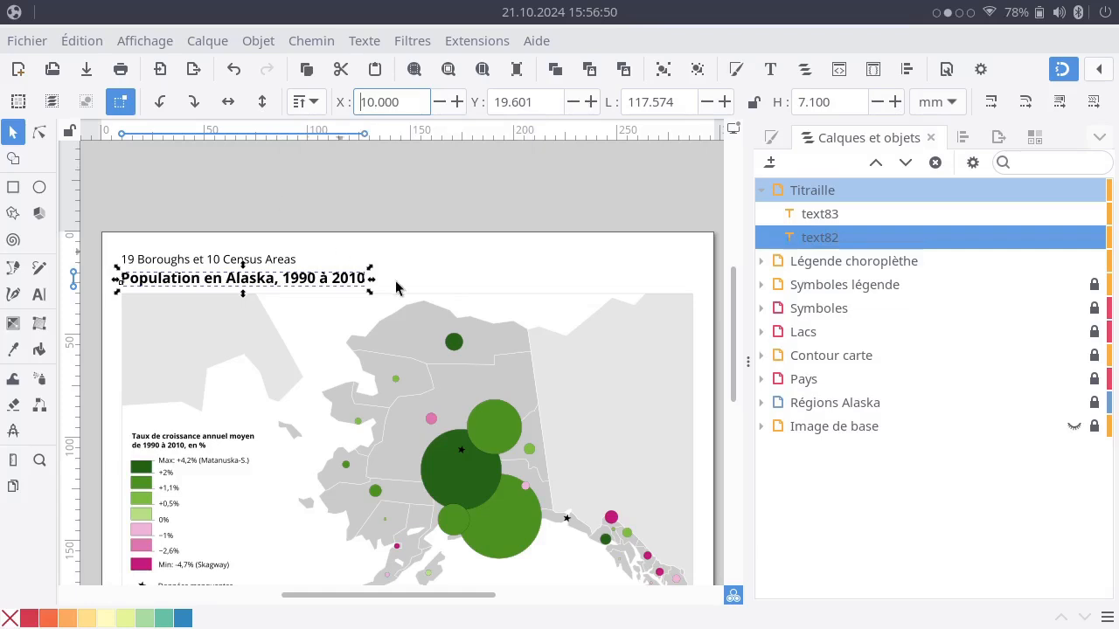
left_click(453, 255)
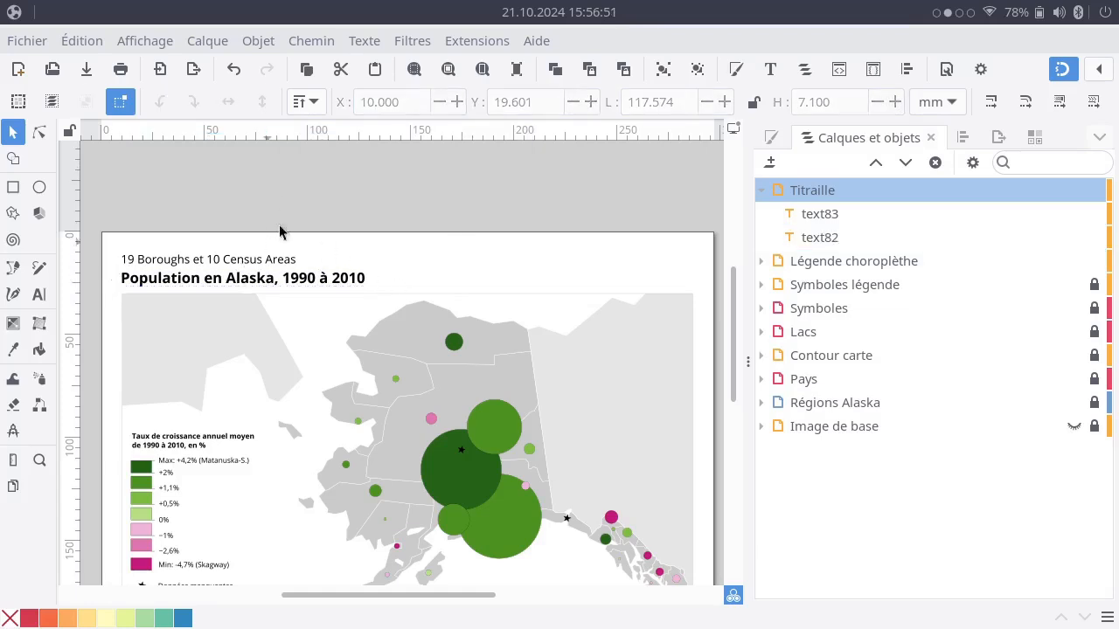
Move the "19 Boroughs et 10 Census Areas" line level with the title, ending at the map frame's right edge.
left_click(249, 261)
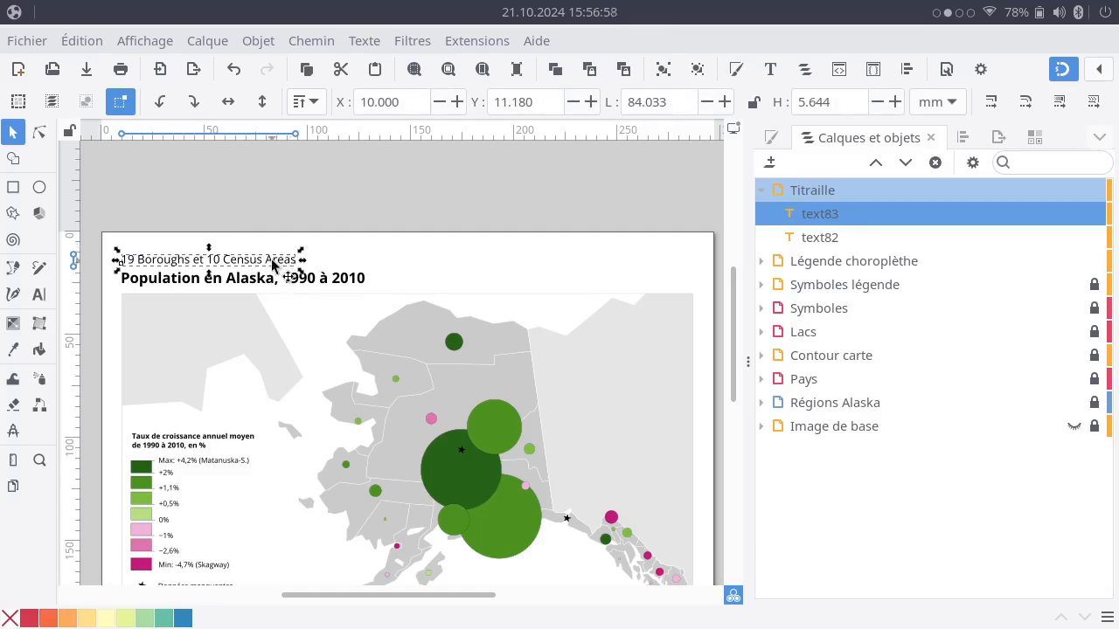
left_click_drag(272, 260, 687, 294)
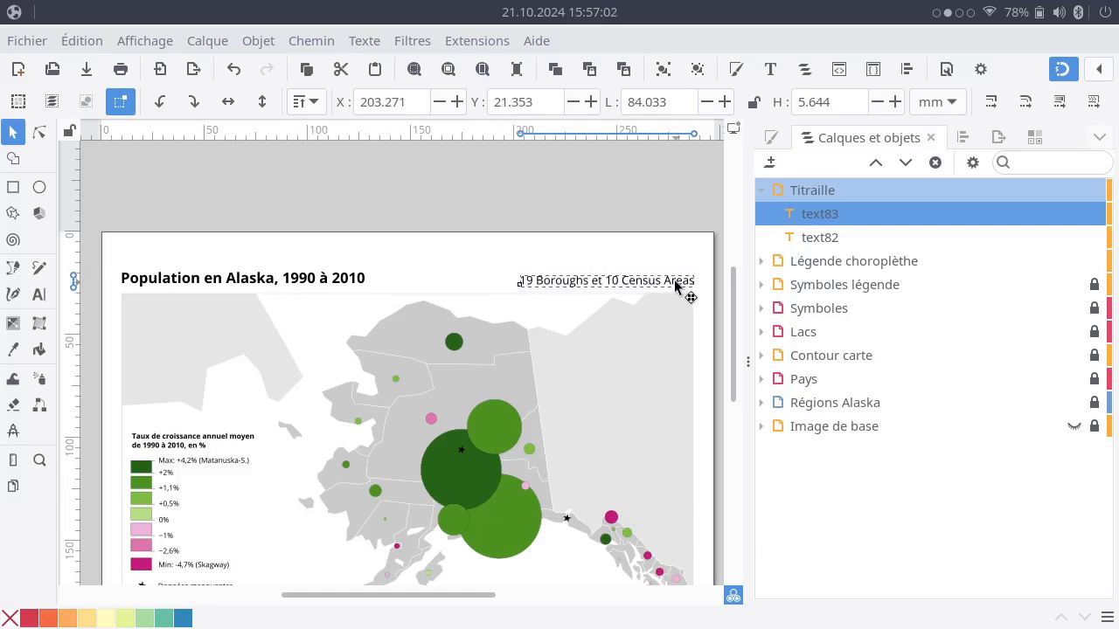
left_click(345, 278, "shift")
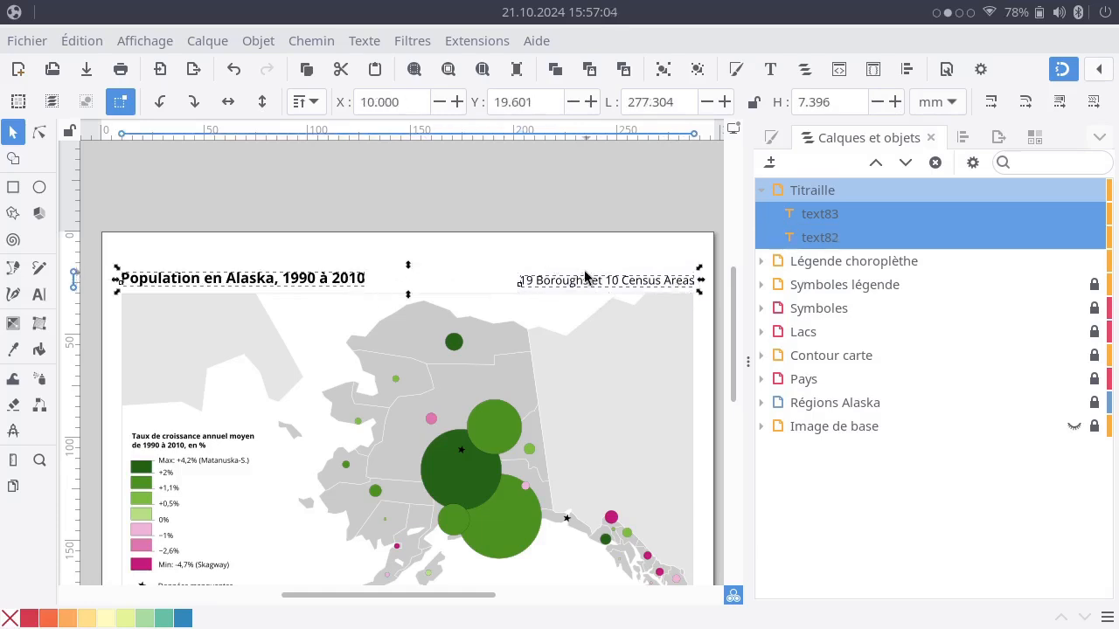
left_click(446, 284)
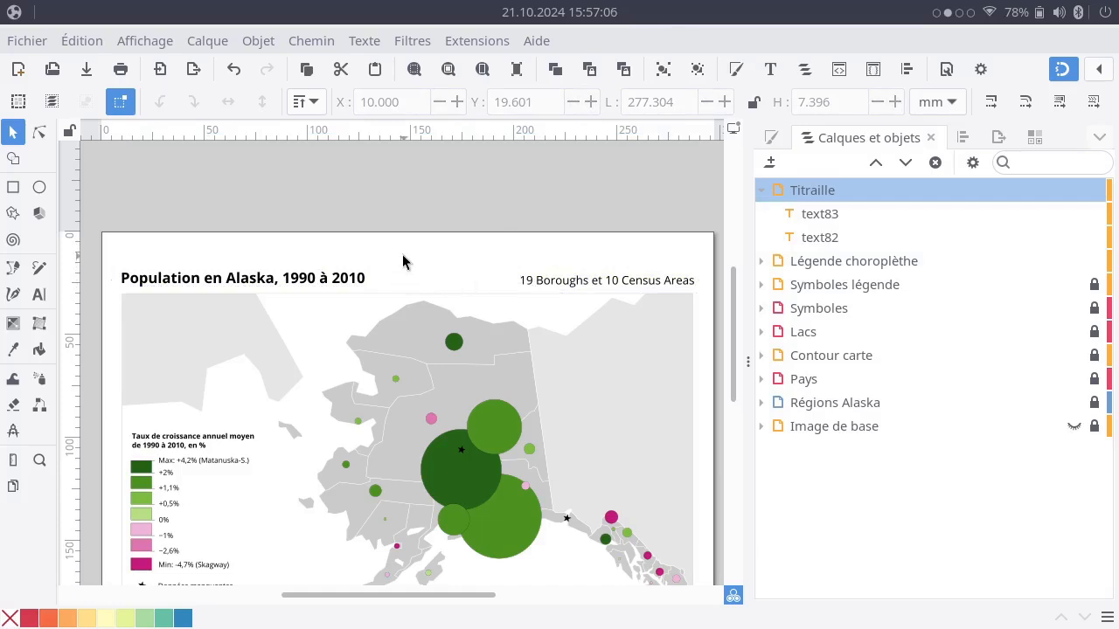
scroll(403, 256, "down", 4)
scroll(403, 256, "up", 2)
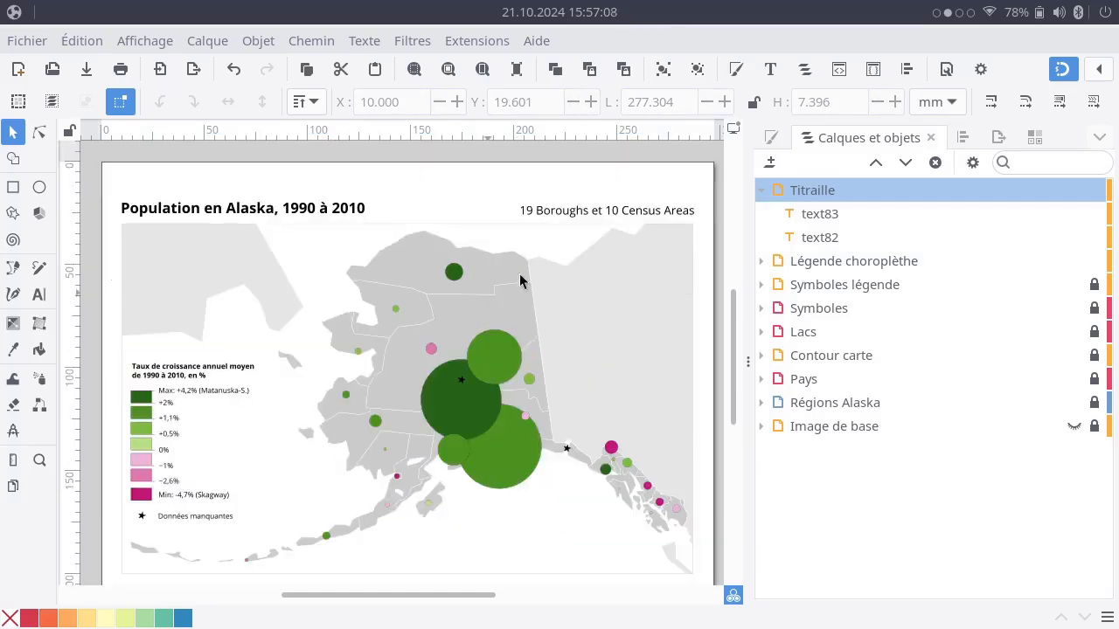
Right-align the "19 Boroughs et 10 Census Areas" text and move it back to the map frame's right edge.
left_click(687, 214)
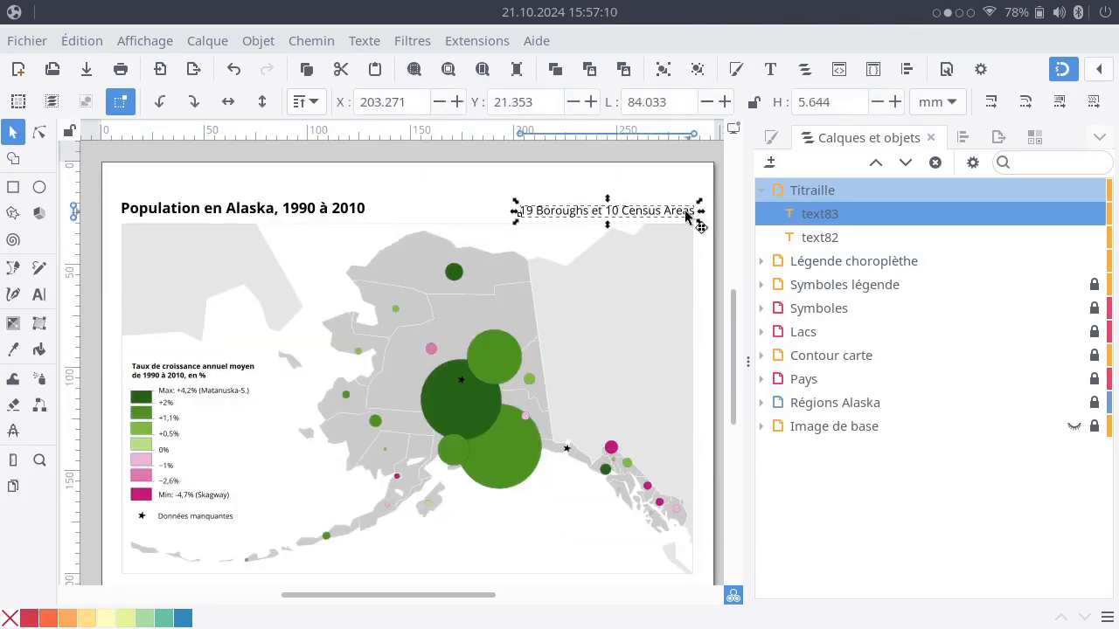
double_click(689, 216)
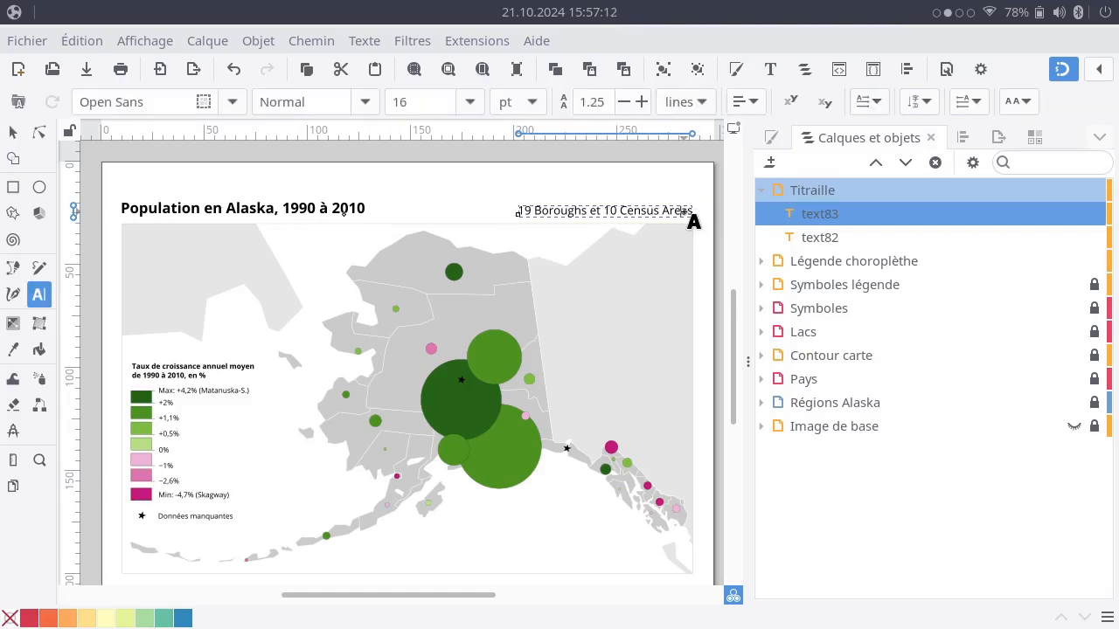
key("ctrl+a")
left_click(745, 101)
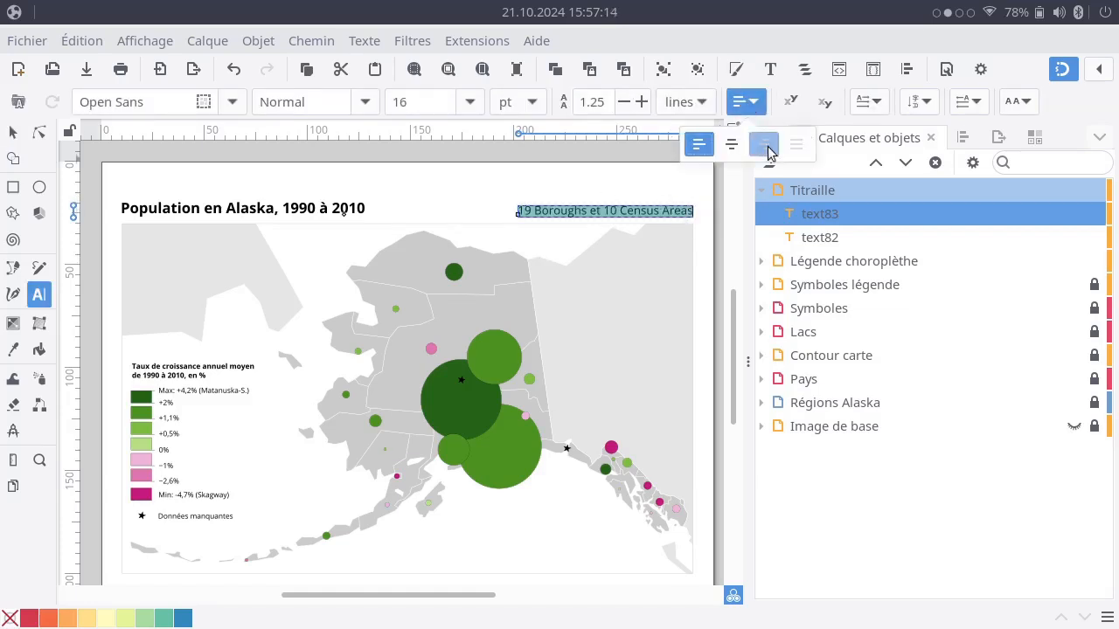
left_click(766, 147)
left_click(13, 132)
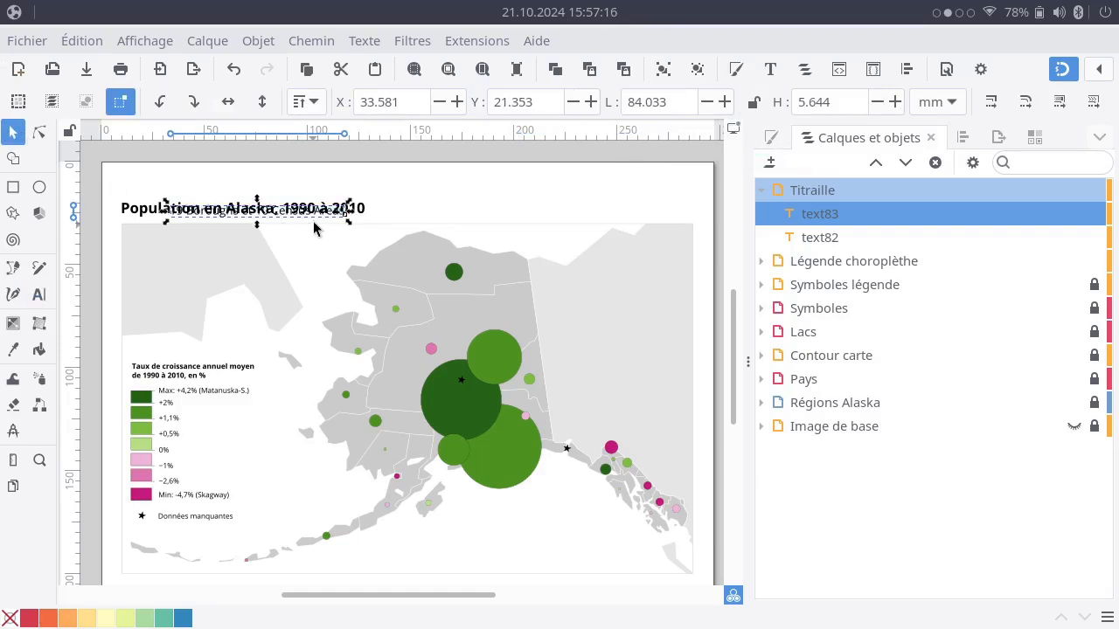
left_click_drag(317, 225, 678, 213)
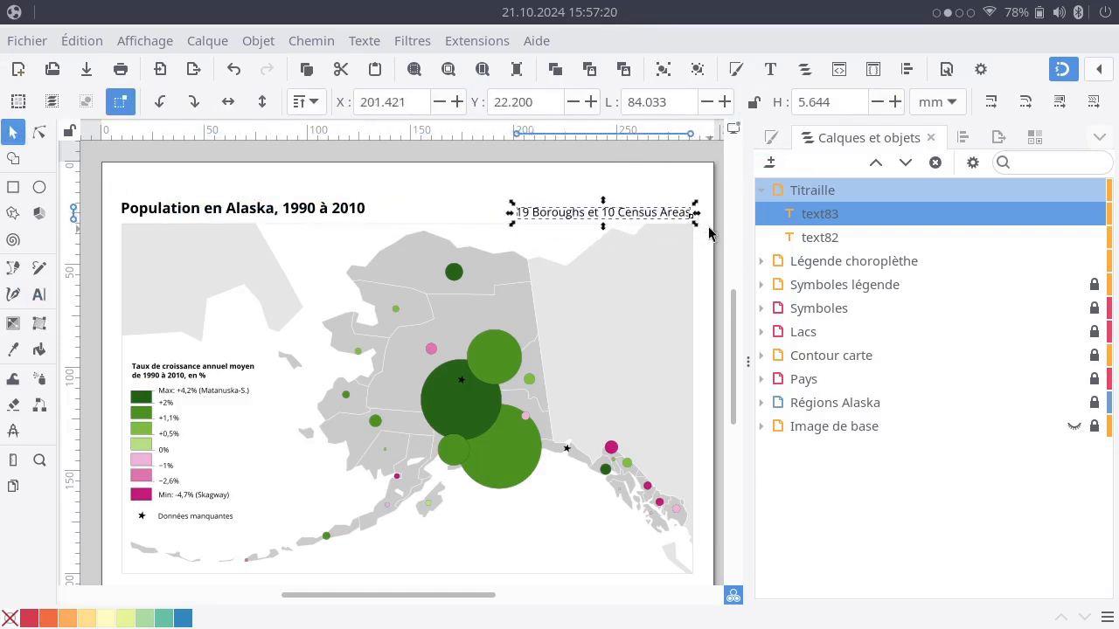
left_click(708, 232)
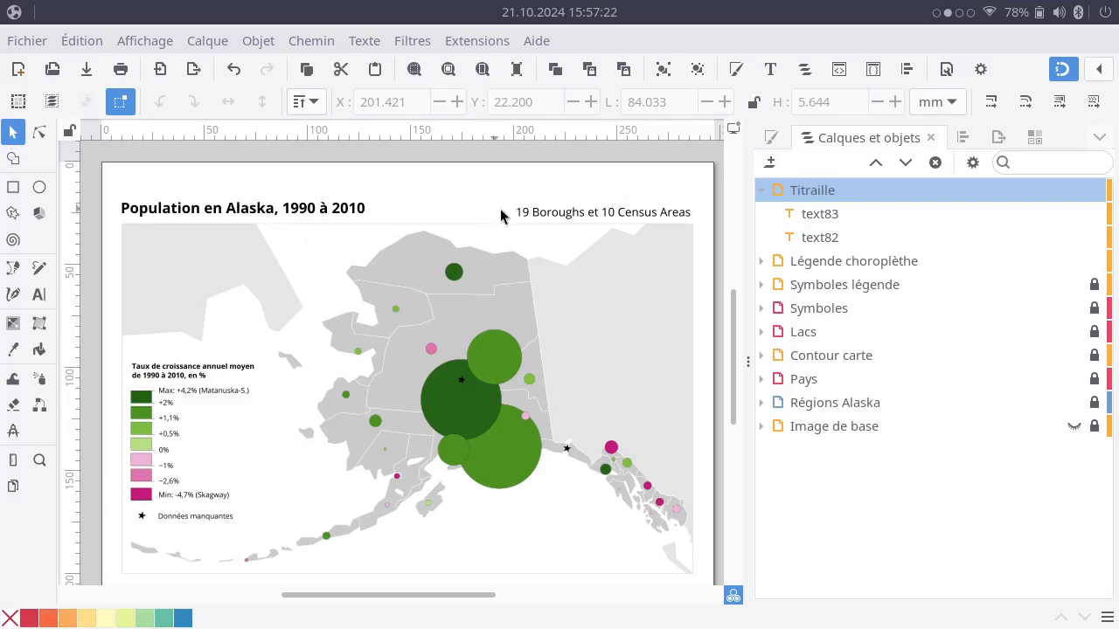
Align the bottom edges of the bold title and the "19 Boroughs et 10 Census Areas" line relative to the page.
left_click(554, 223)
left_click(315, 227, "shift")
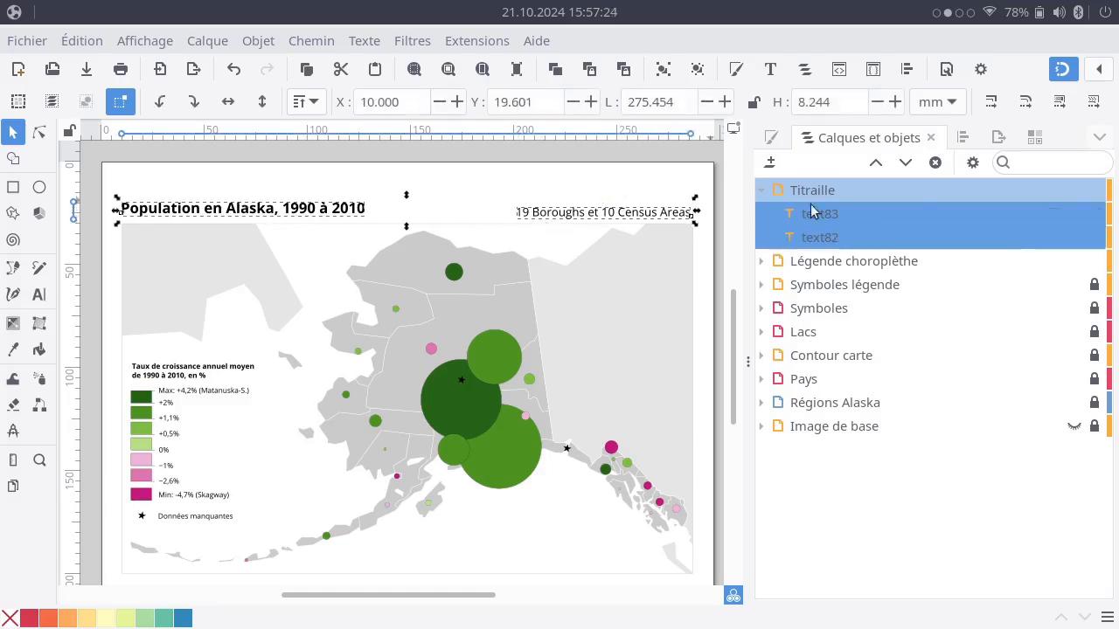
left_click(963, 138)
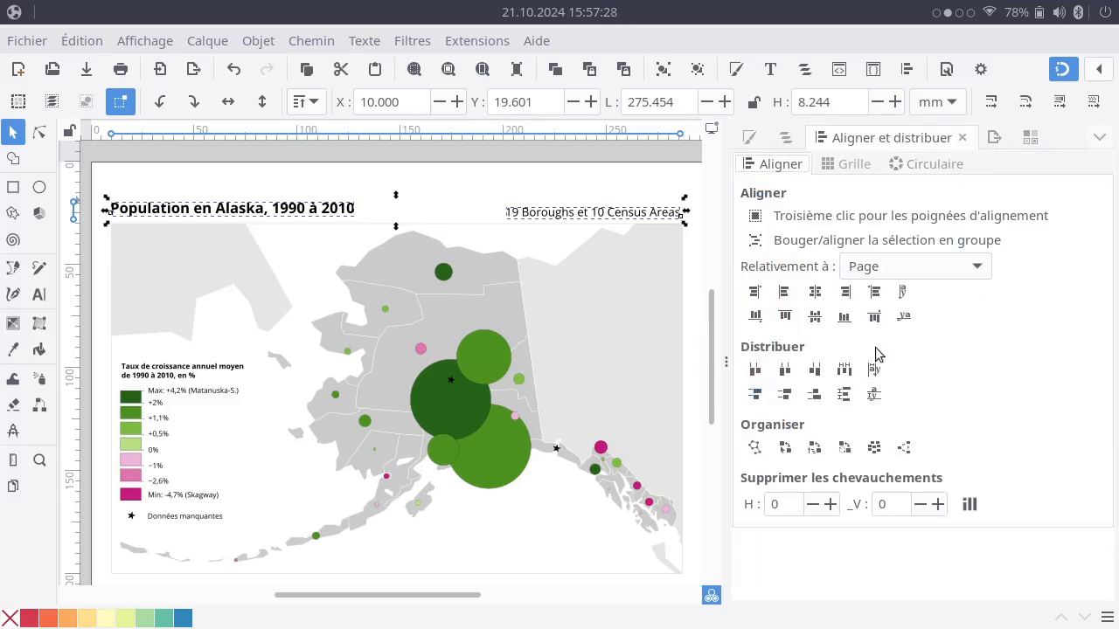
left_click(844, 317)
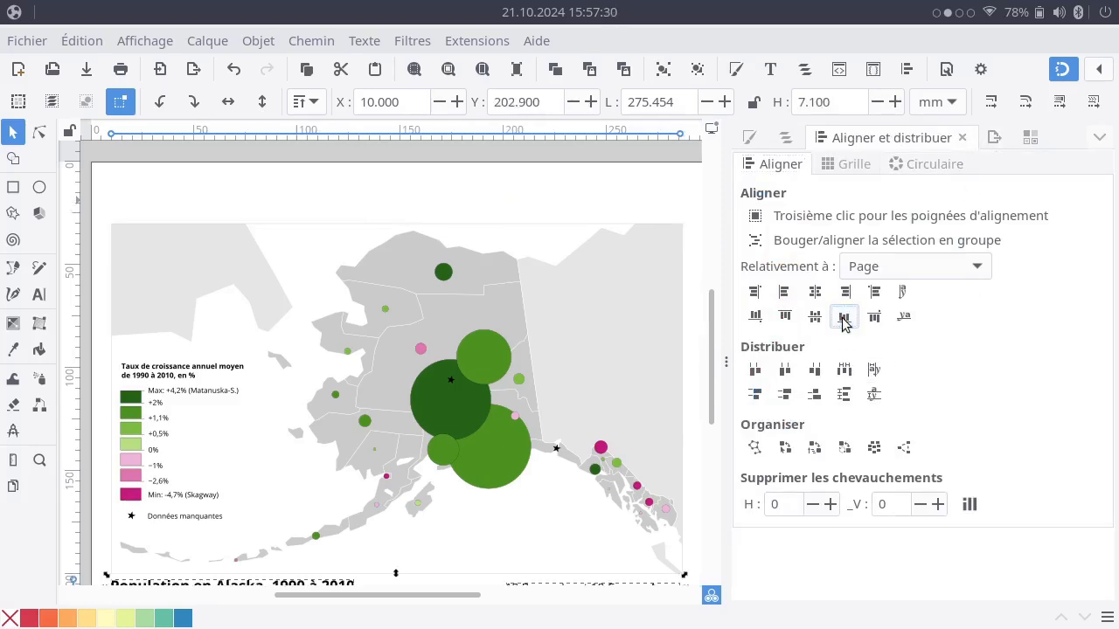
Set the alignment reference to "Dernier sélectionné" and move both text lines together back above the map frame.
left_click(930, 273)
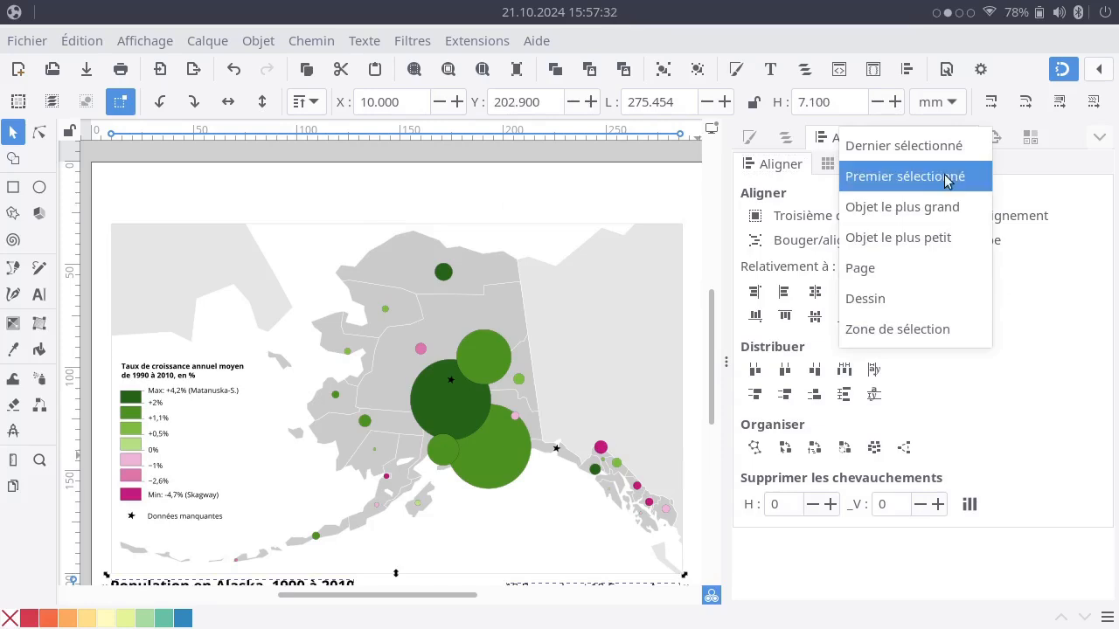
left_click(950, 147)
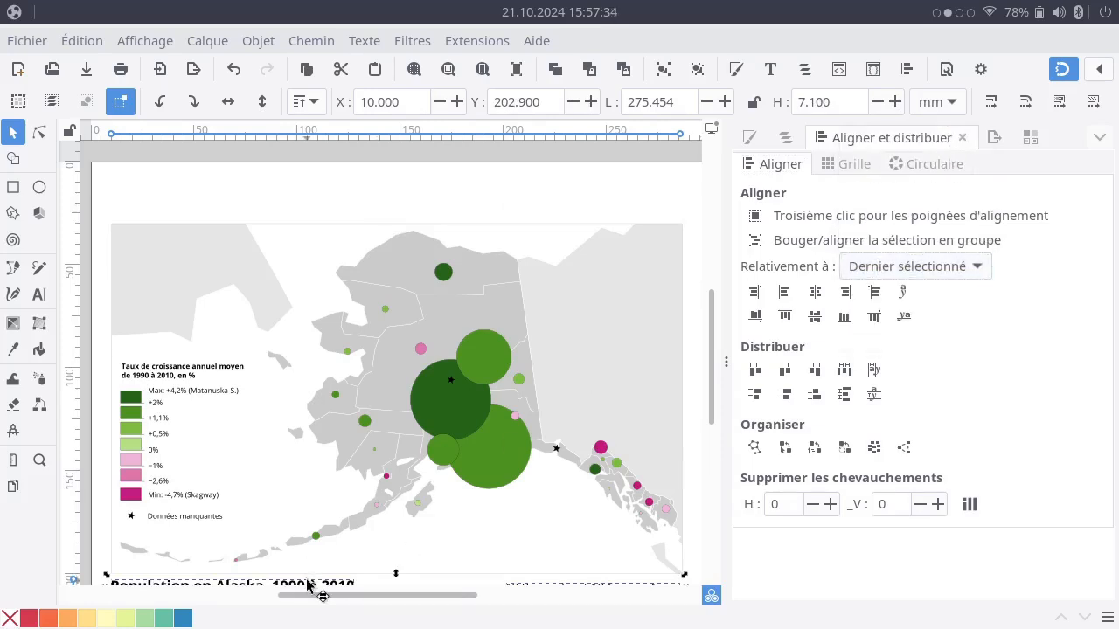
left_click_drag(310, 584, 318, 198)
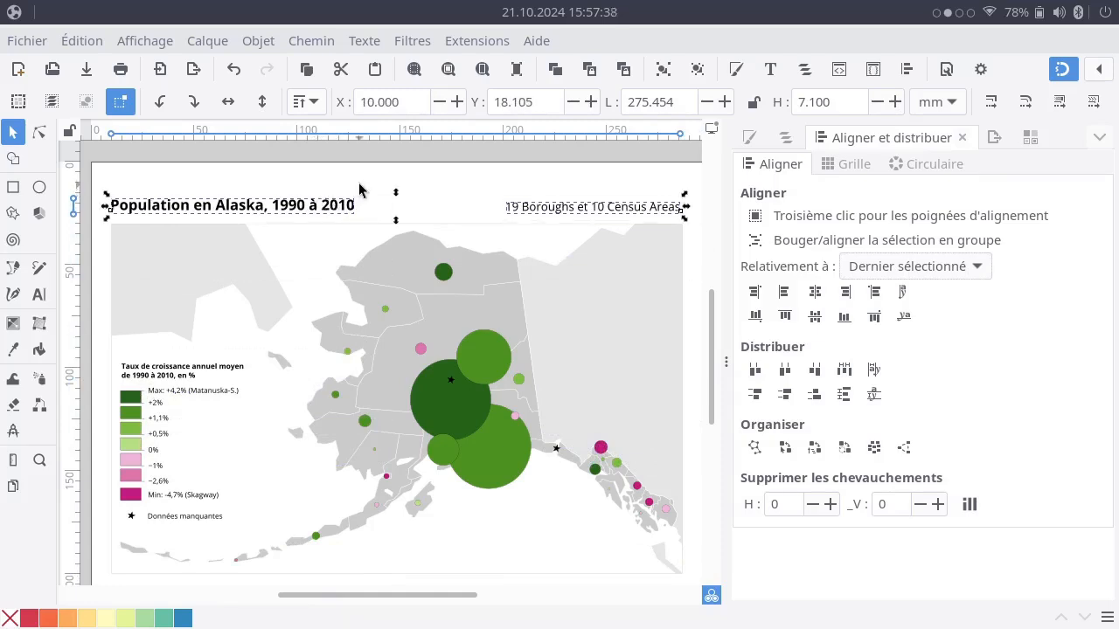
left_click(362, 187)
Nudge the bold title and the "19 Boroughs et 10 Census Areas" line down together, slightly closer to the map frame.
scroll(579, 282, "down", 2)
scroll(578, 281, "down", 2)
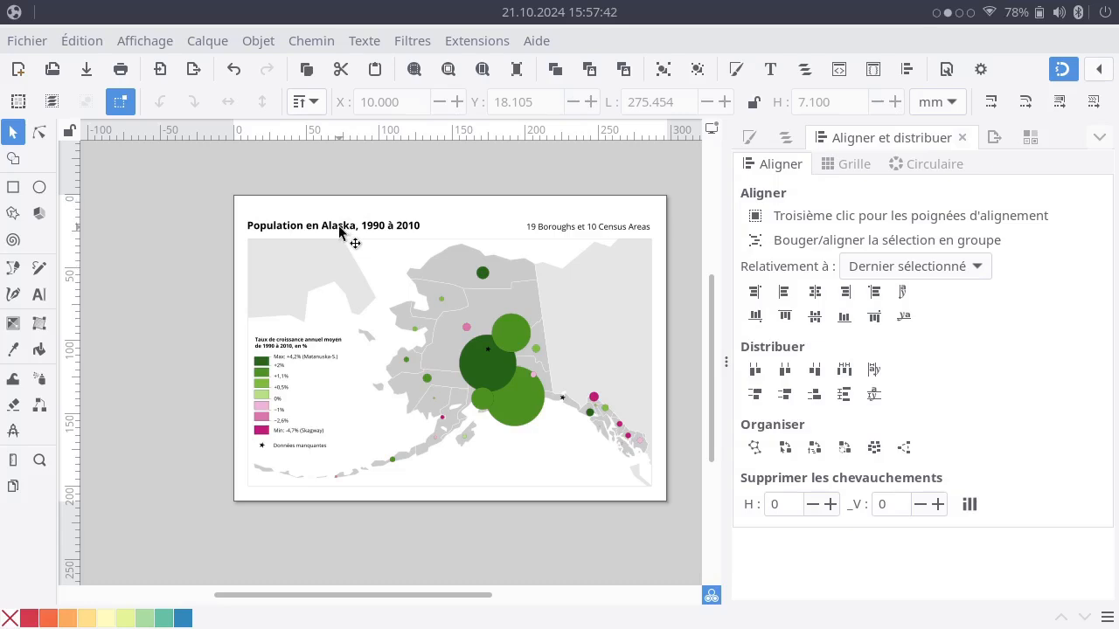
left_click(341, 228)
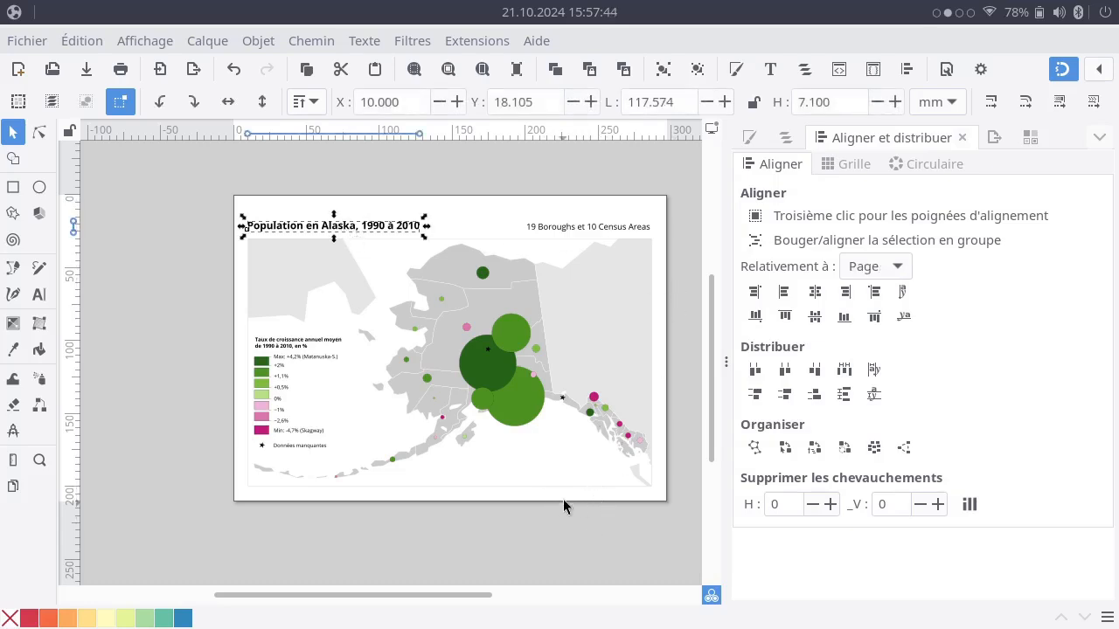
left_click(626, 227)
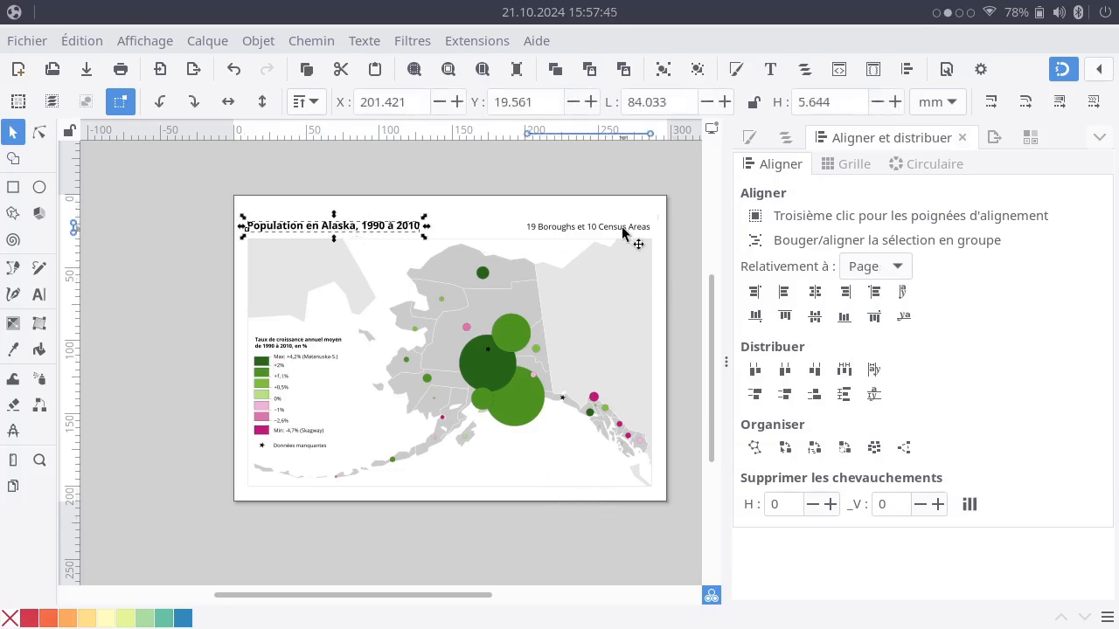
left_click(669, 213)
left_click_drag(573, 370, 502, 355)
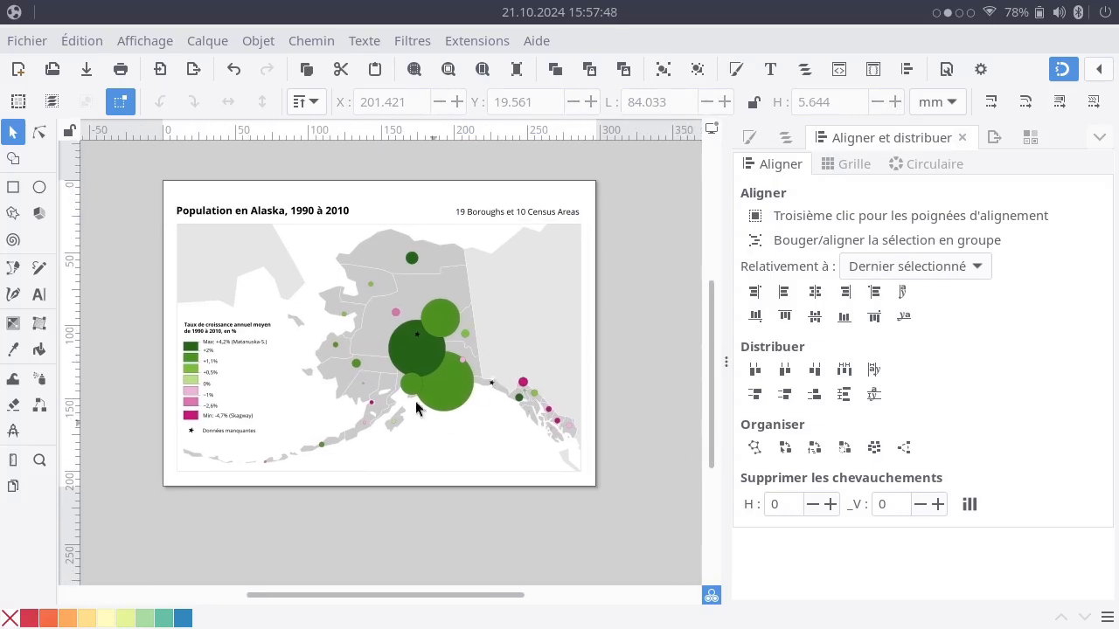
left_click(232, 212)
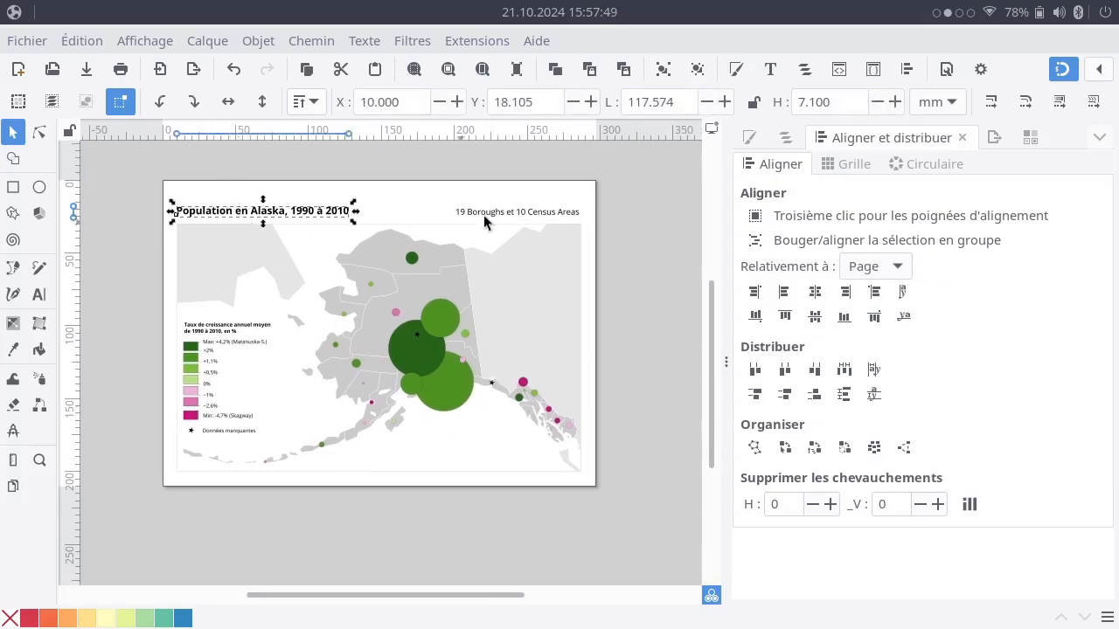
left_click(537, 217, "shift")
key("Down")
key("Down")
key("Down")
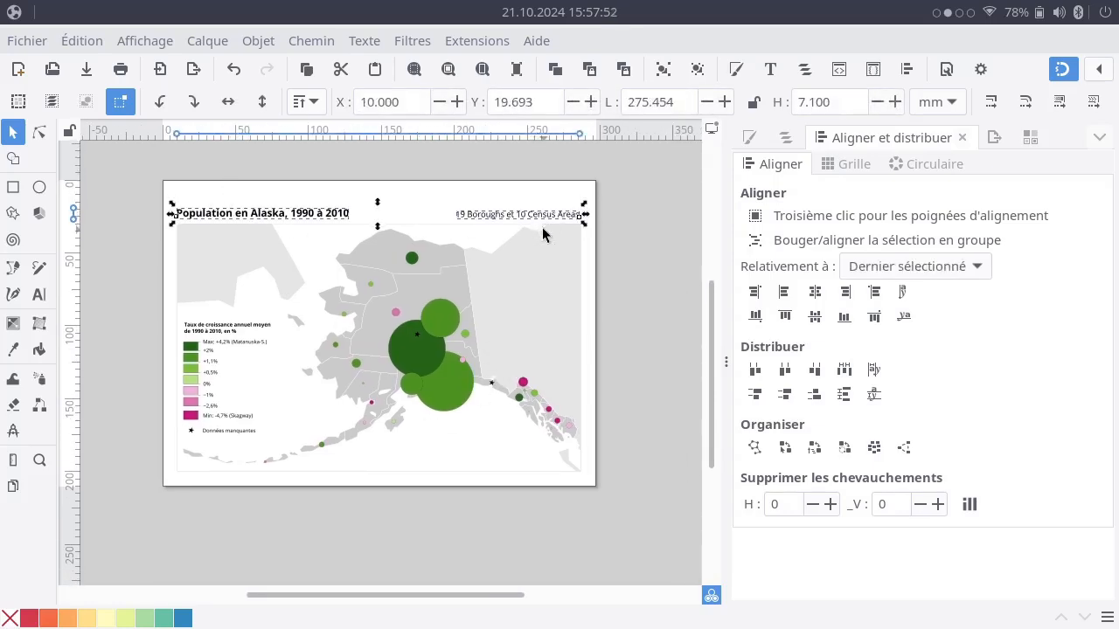
left_click(605, 231)
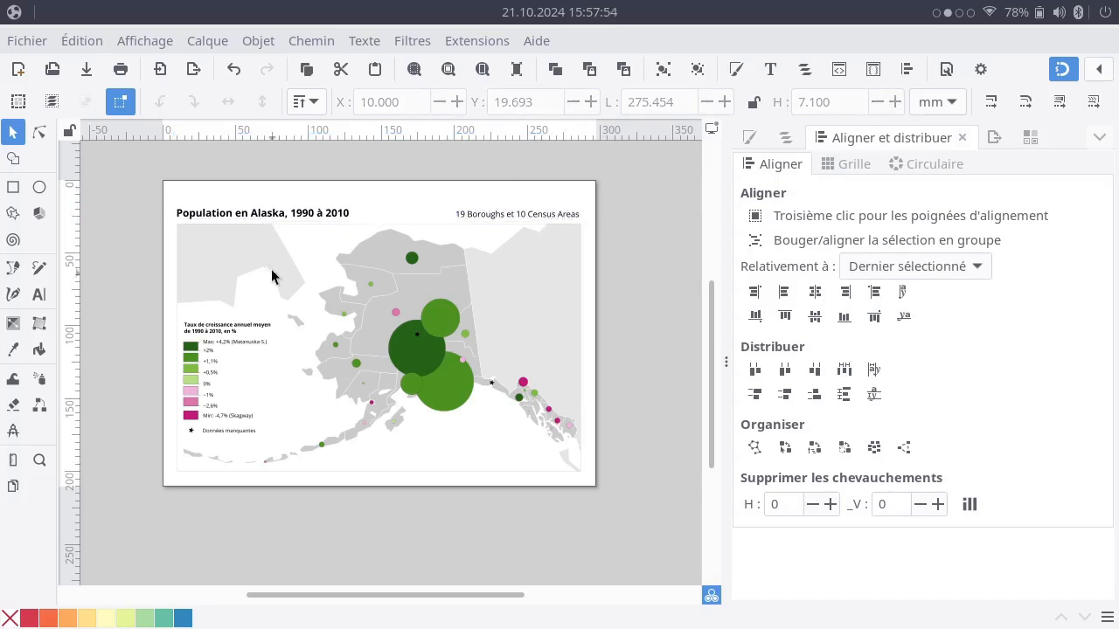
Try placing both text lines inside the map frame along its upper edge, with the bold title slightly inset.
left_click(300, 220)
left_click(530, 216, "shift")
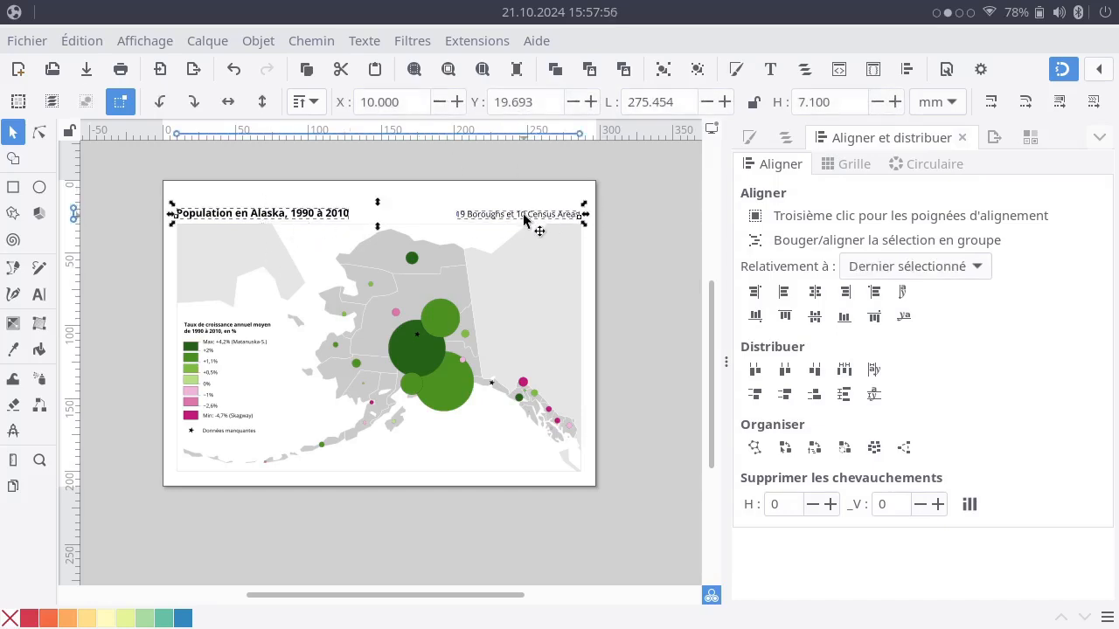
left_click_drag(530, 222, 532, 243)
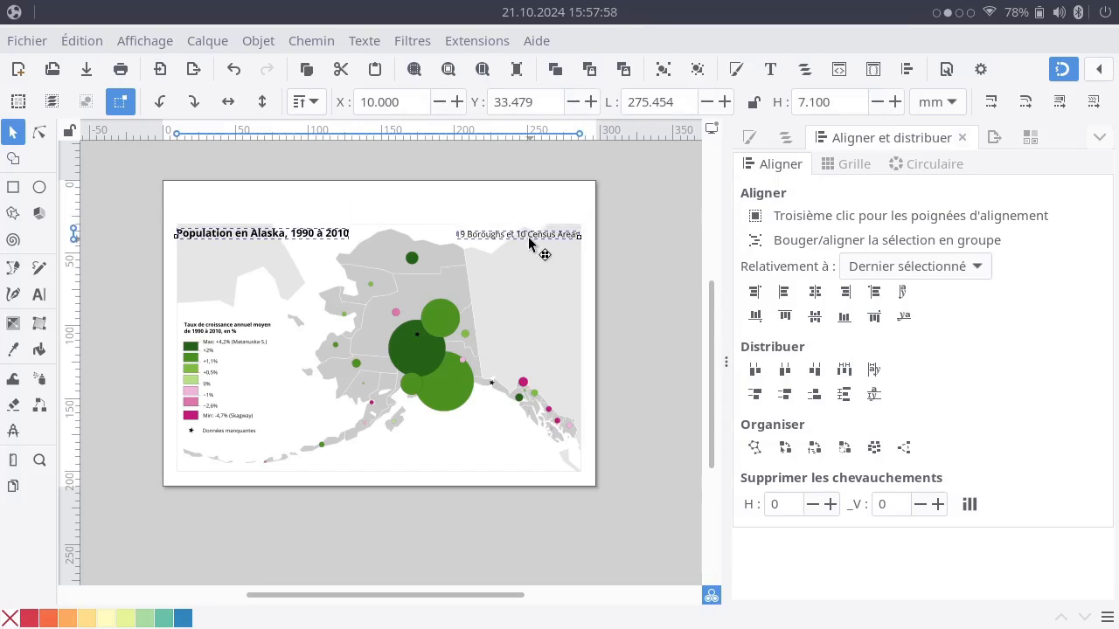
left_click(627, 288)
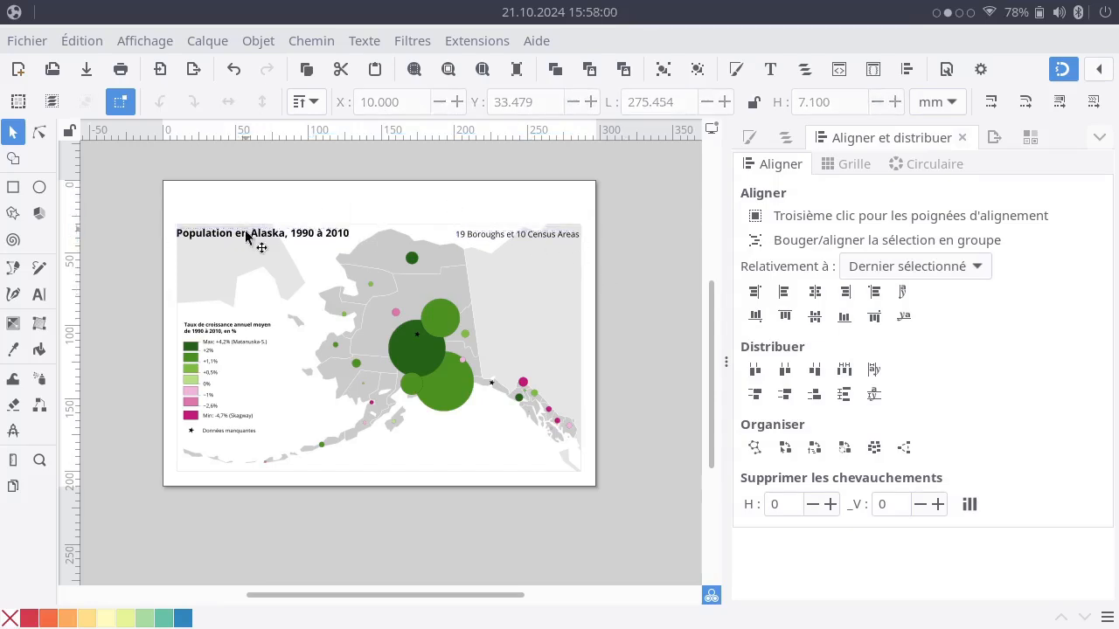
left_click_drag(236, 238, 242, 239)
left_click(257, 198)
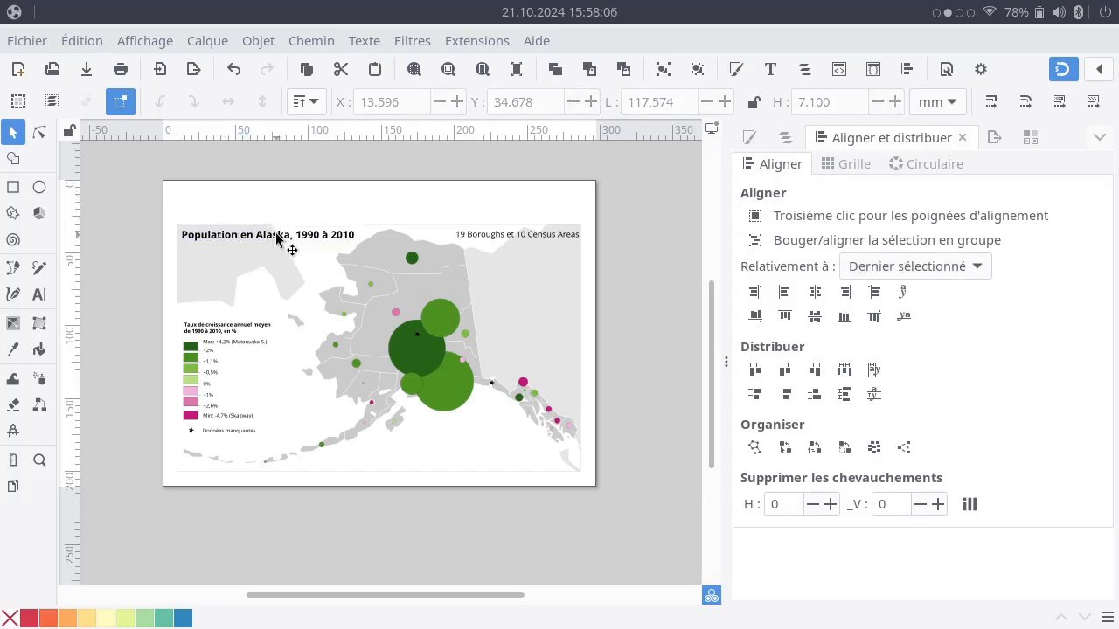
left_click(276, 241)
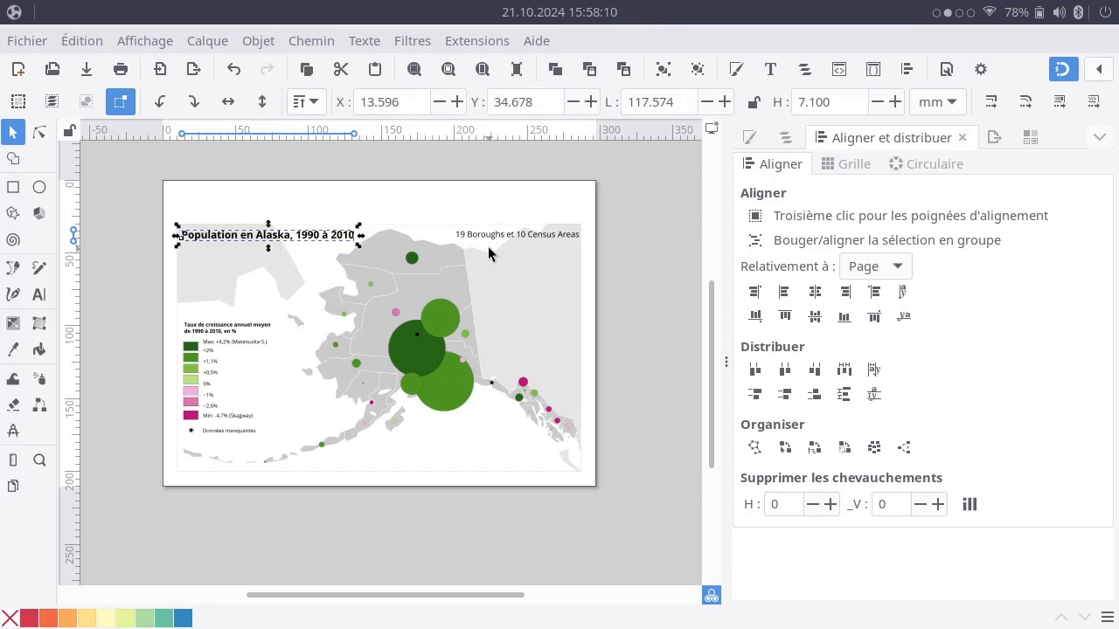
Undo the moves that placed the title and the second text line inside the map frame.
key("ctrl+z")
key("ctrl+z")
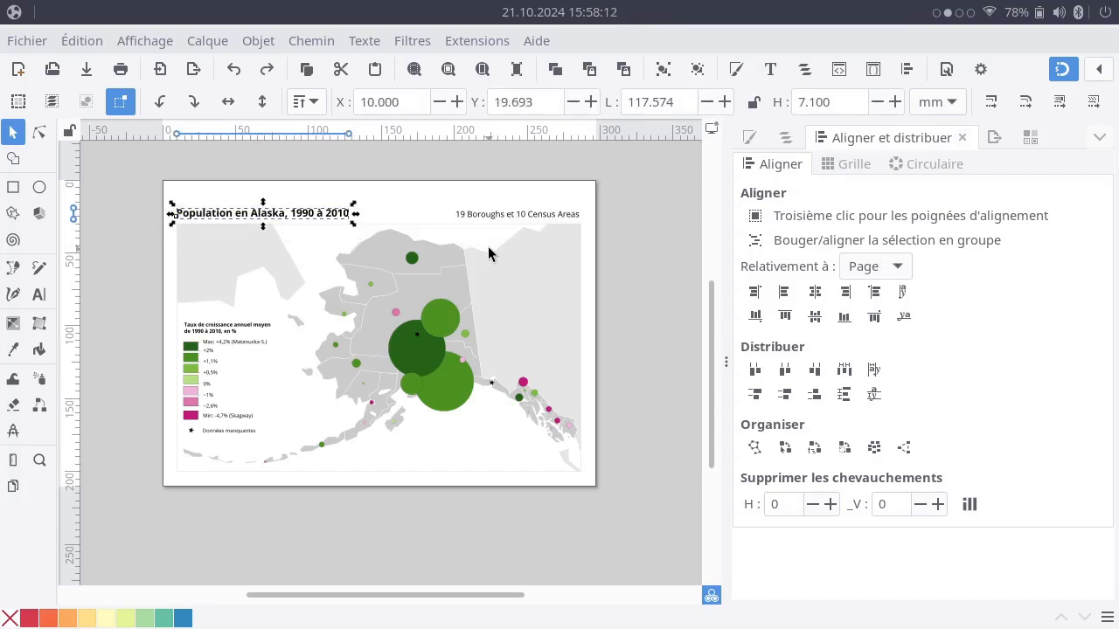
left_click(656, 534)
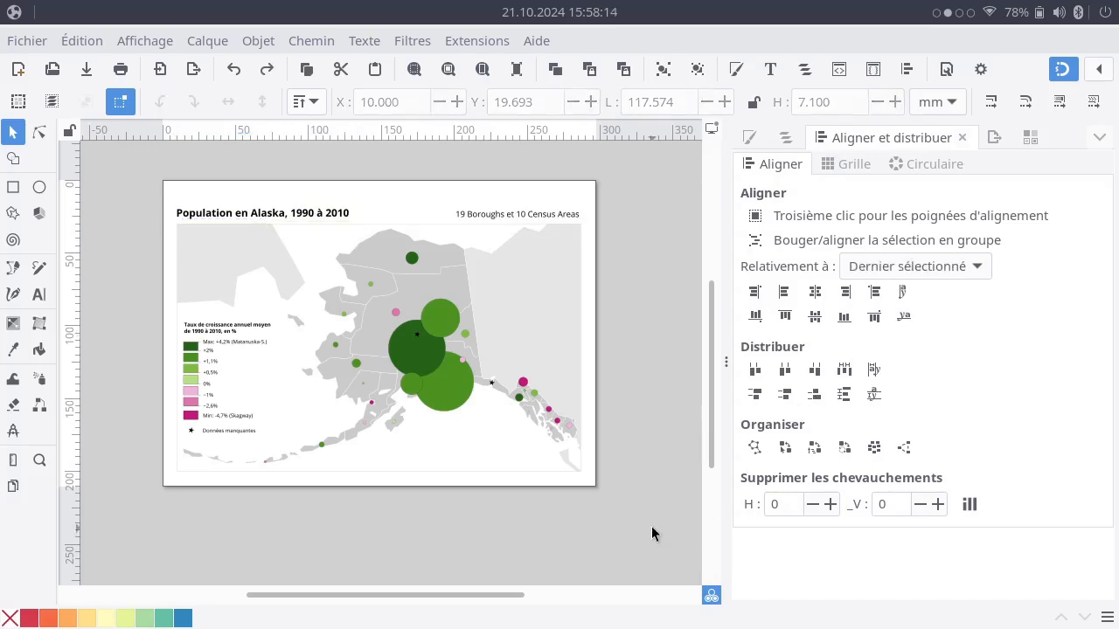
Collapse the Titraille layer, unlock all layers from Symboles légende down to Image de base, and show the Image de base layer.
left_click(788, 140)
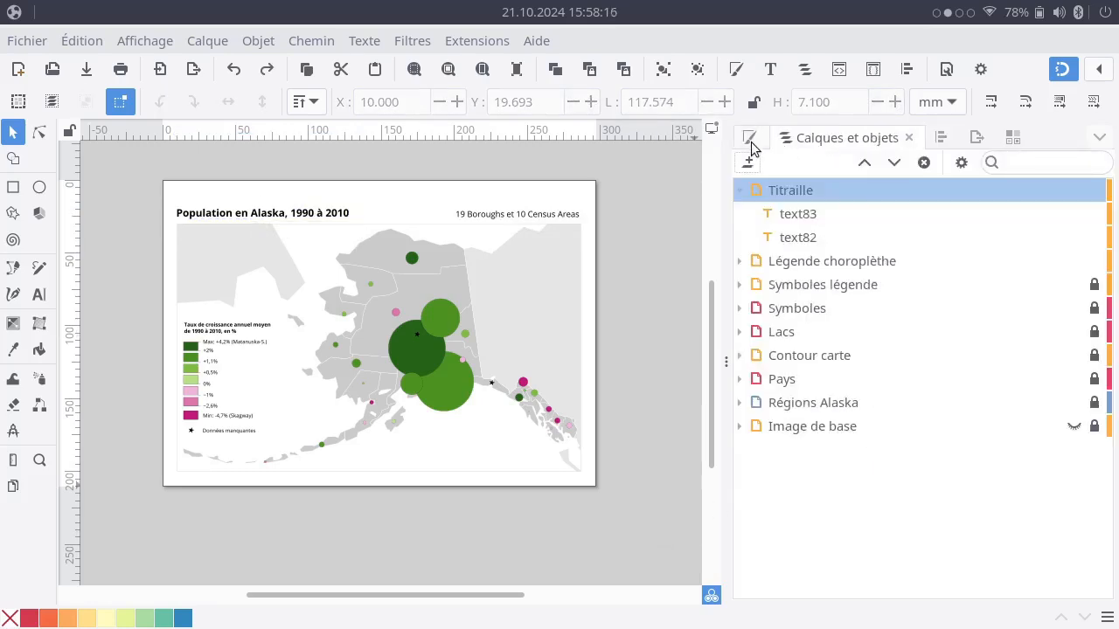
left_click(739, 194)
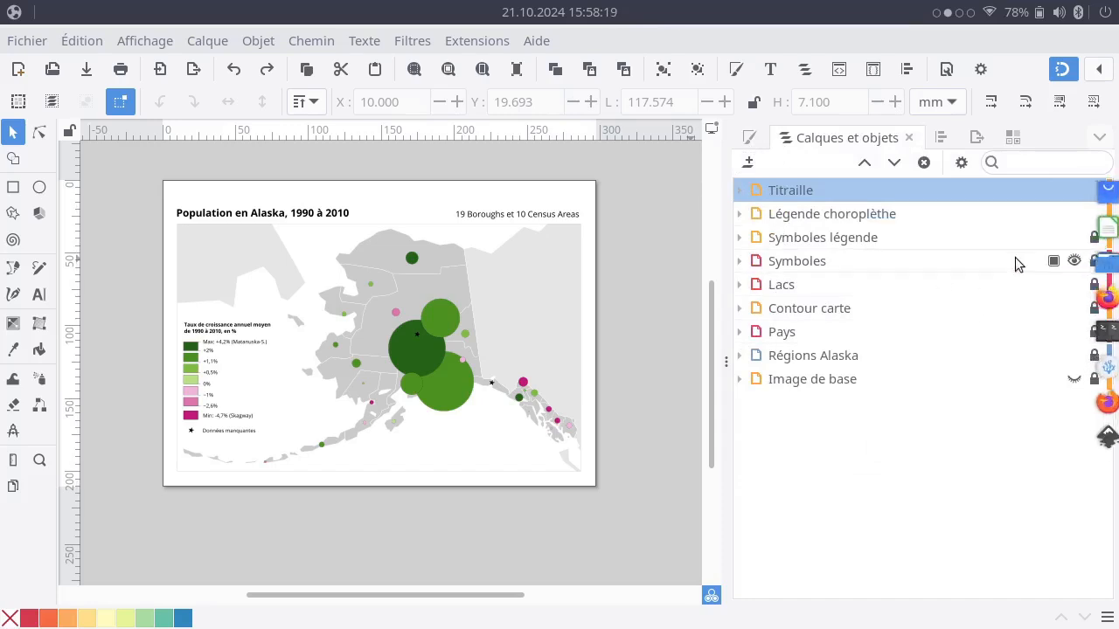
left_click(1094, 237)
left_click(1094, 261)
left_click(1094, 307)
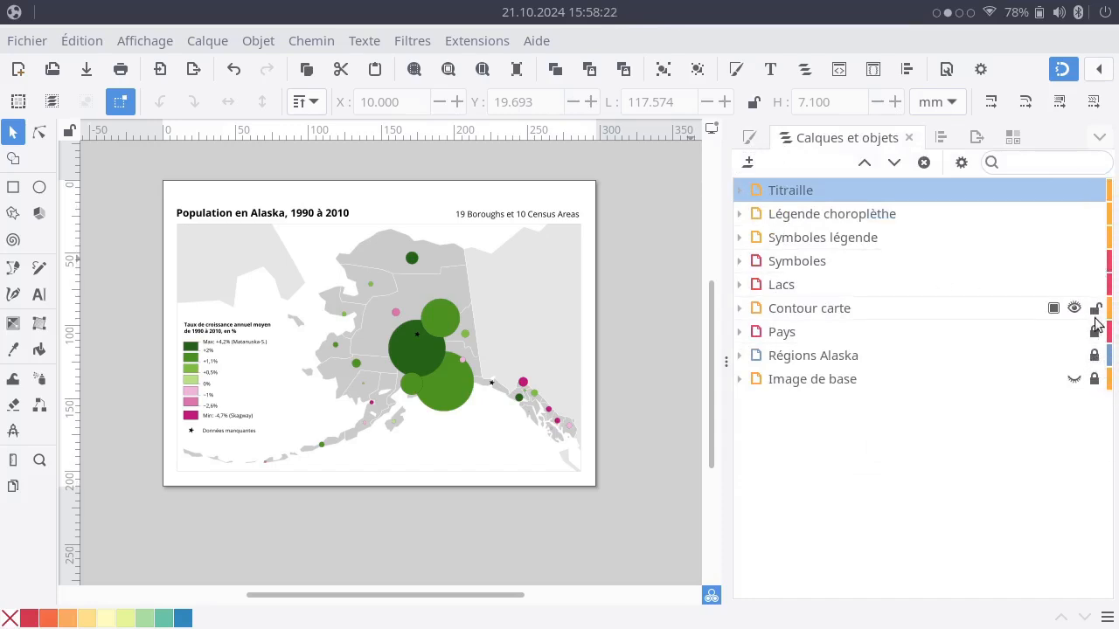
left_click(1094, 331)
left_click(1093, 355)
left_click(1094, 378)
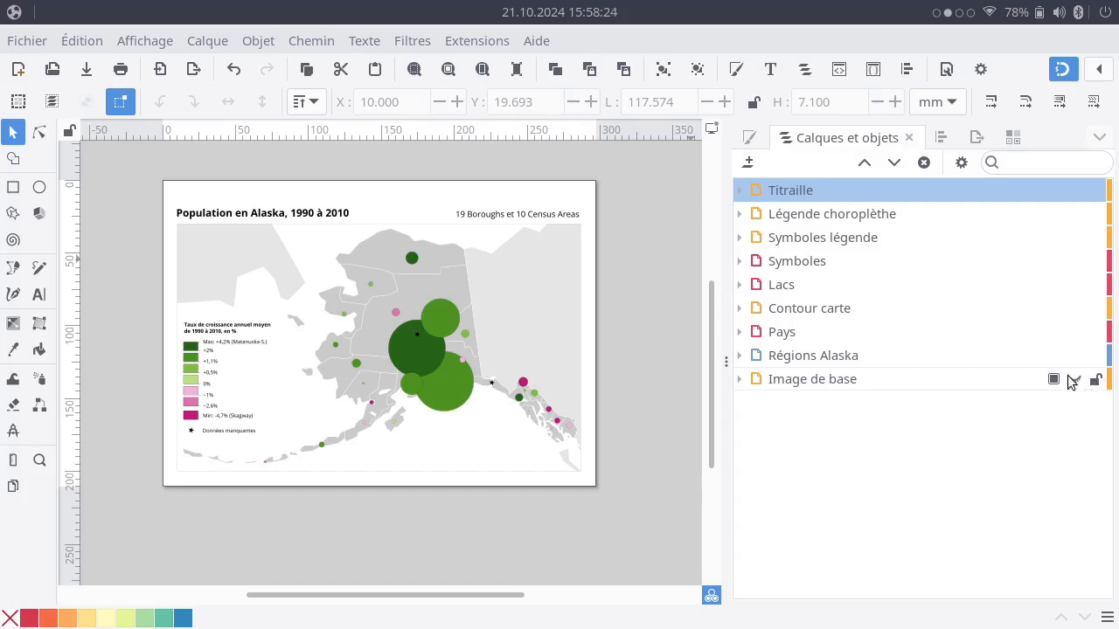
left_click(1074, 380)
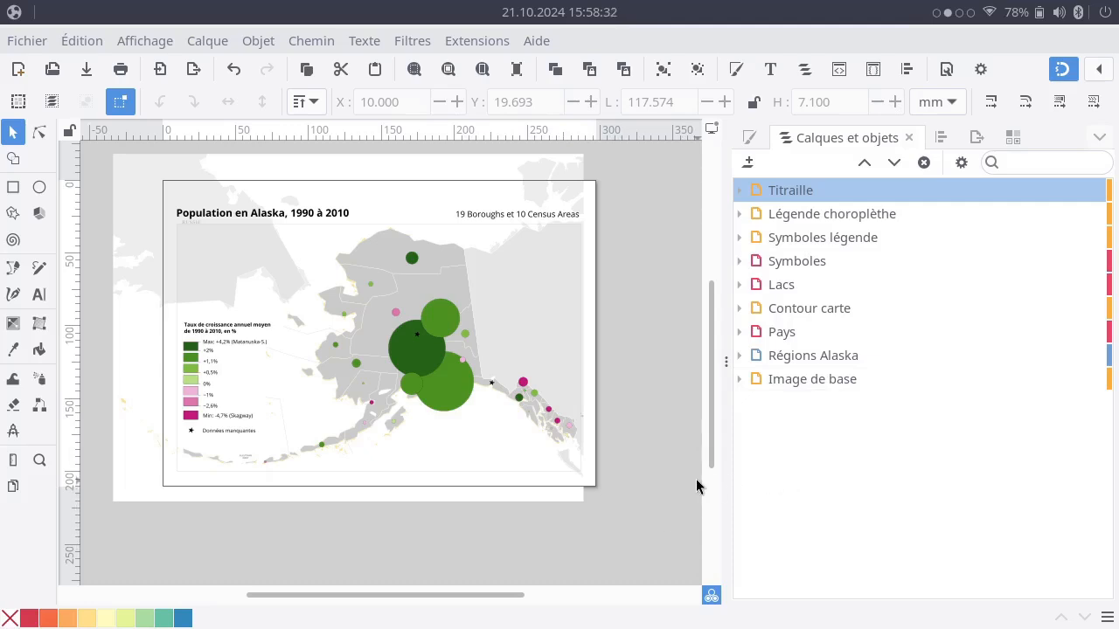
Select all objects in all layers of the Alaska map.
key("ctrl+a")
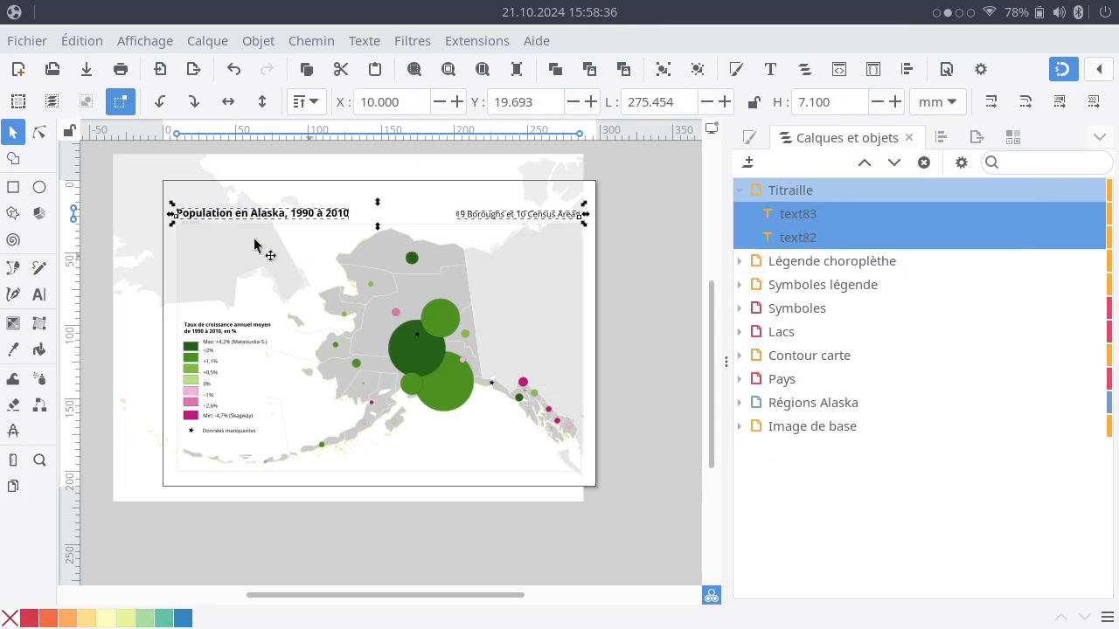
left_click(83, 41)
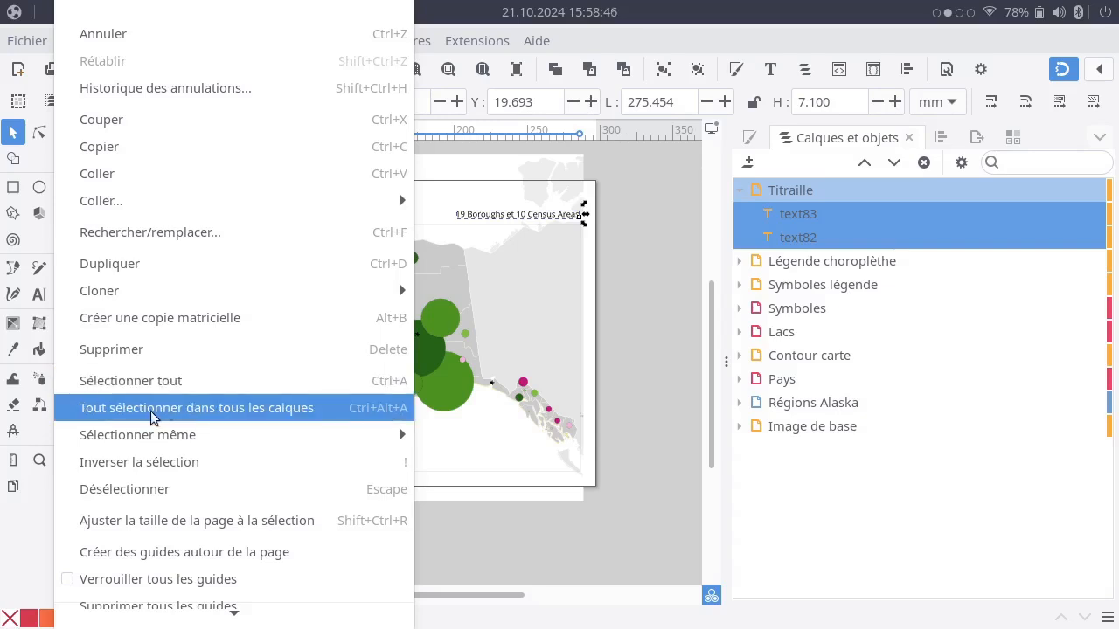
left_click(388, 413)
scroll(885, 390, "up", 5)
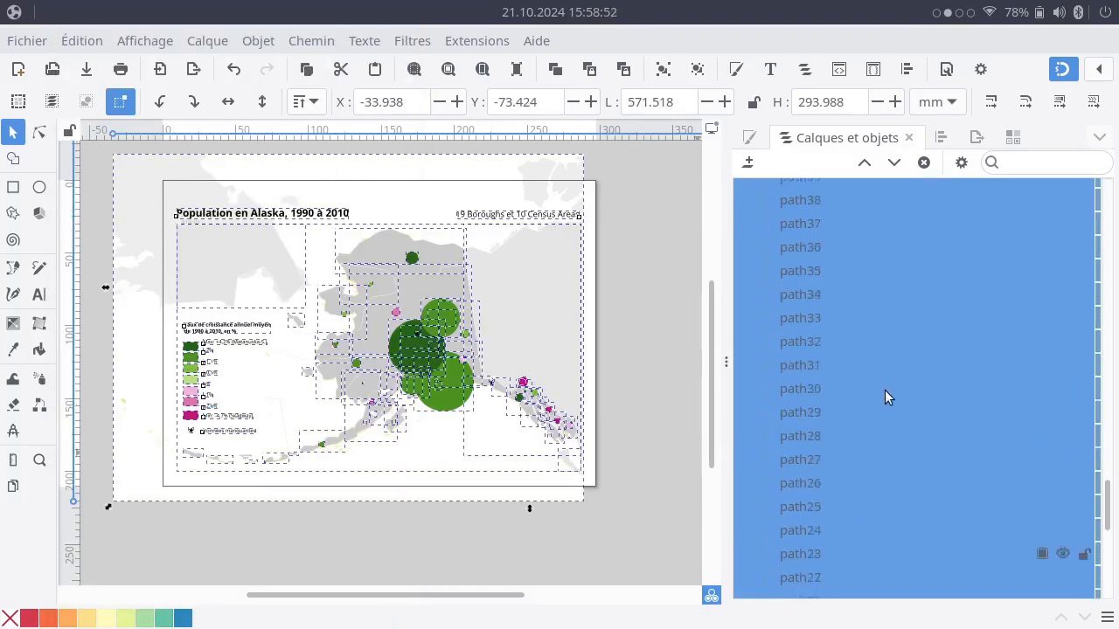
scroll(885, 397, "up", 5)
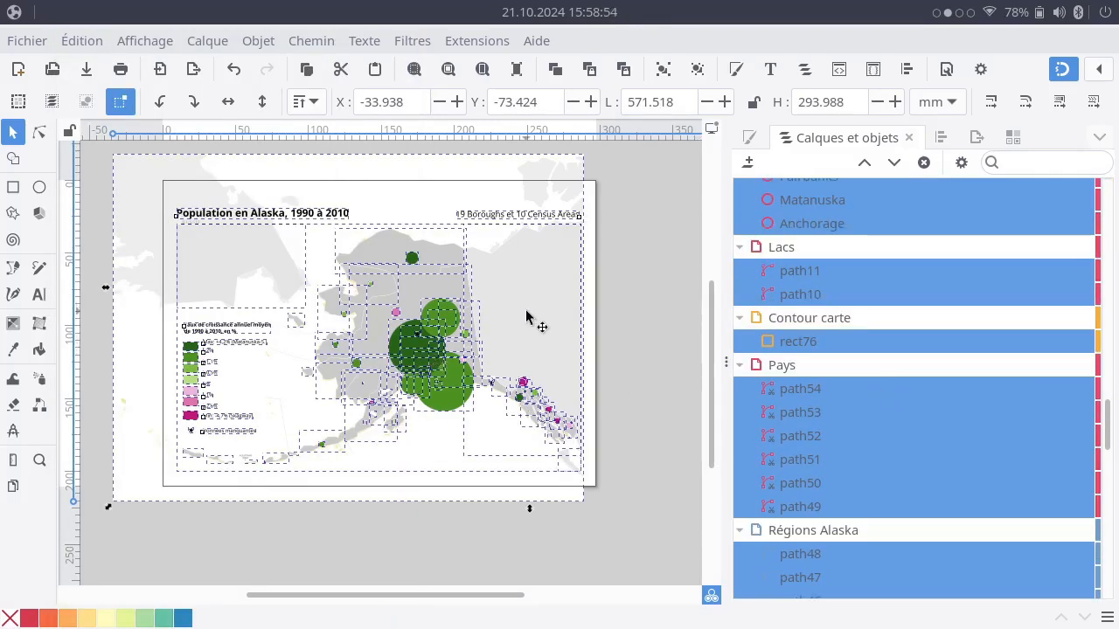
Move all selected map objects straight up on the page, to a Y position of -82.026 mm.
mouse_move(527, 312)
left_mouse_down()
mouse_move(527, 291)
mouse_move(528, 303)
left_mouse_up()
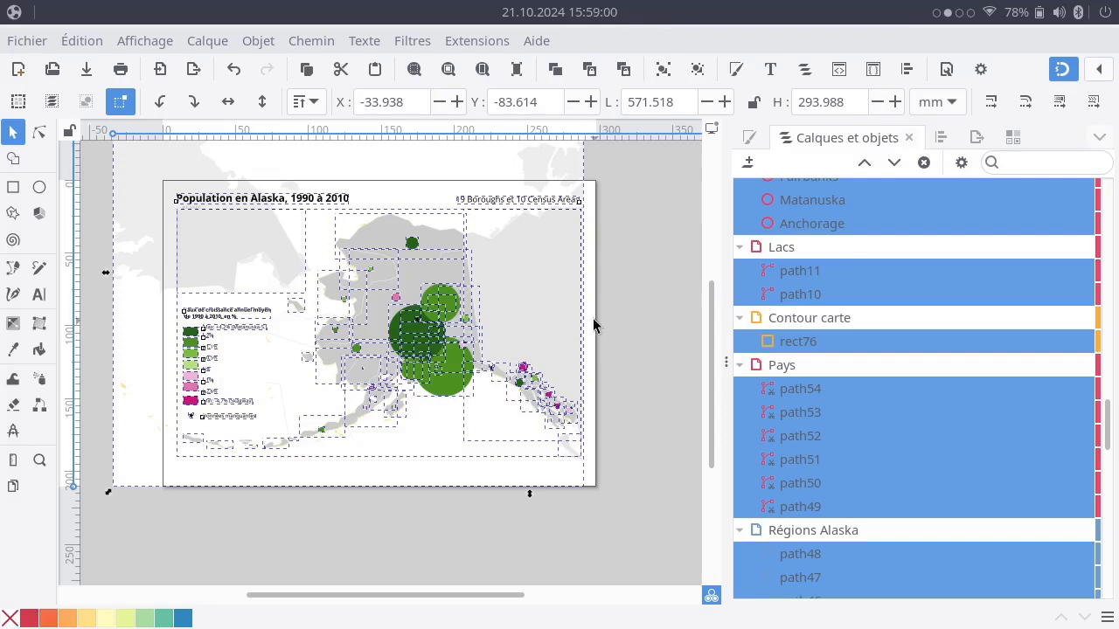
key("Down")
key("Down")
key("Down")
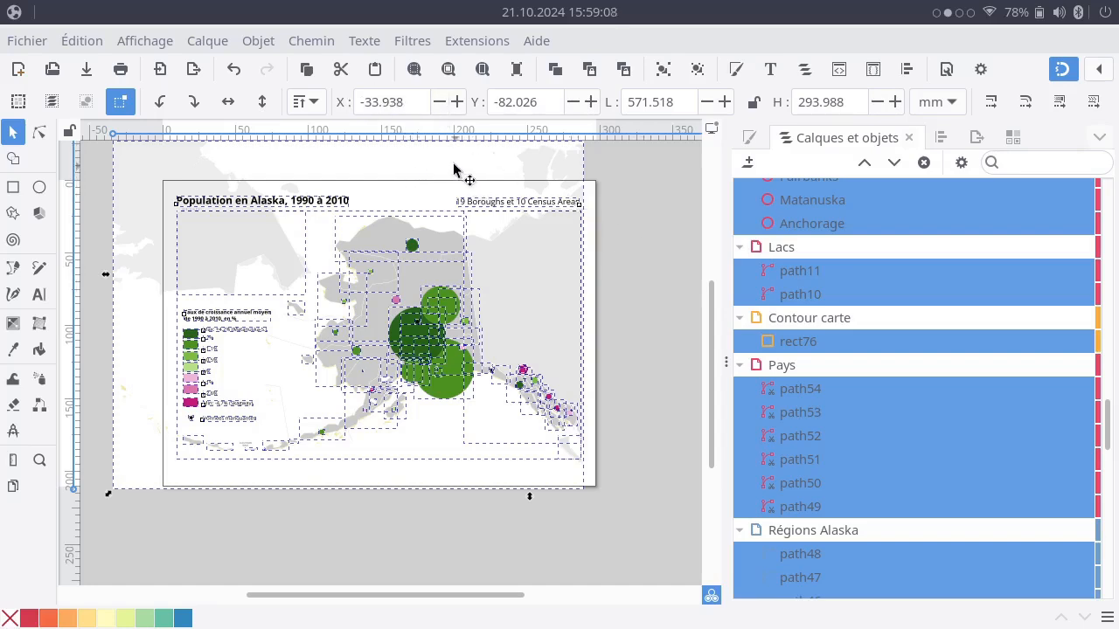
Take the base image out of the selection, deselect everything, and hide and lock the Image de base layer.
left_click(140, 166, "shift")
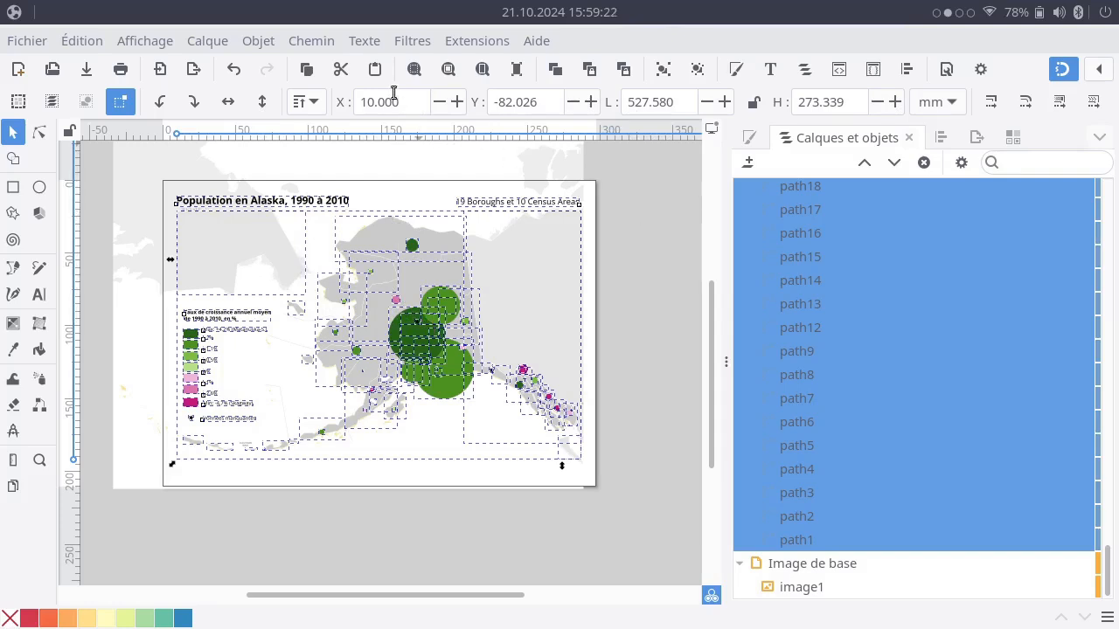
left_click(647, 372)
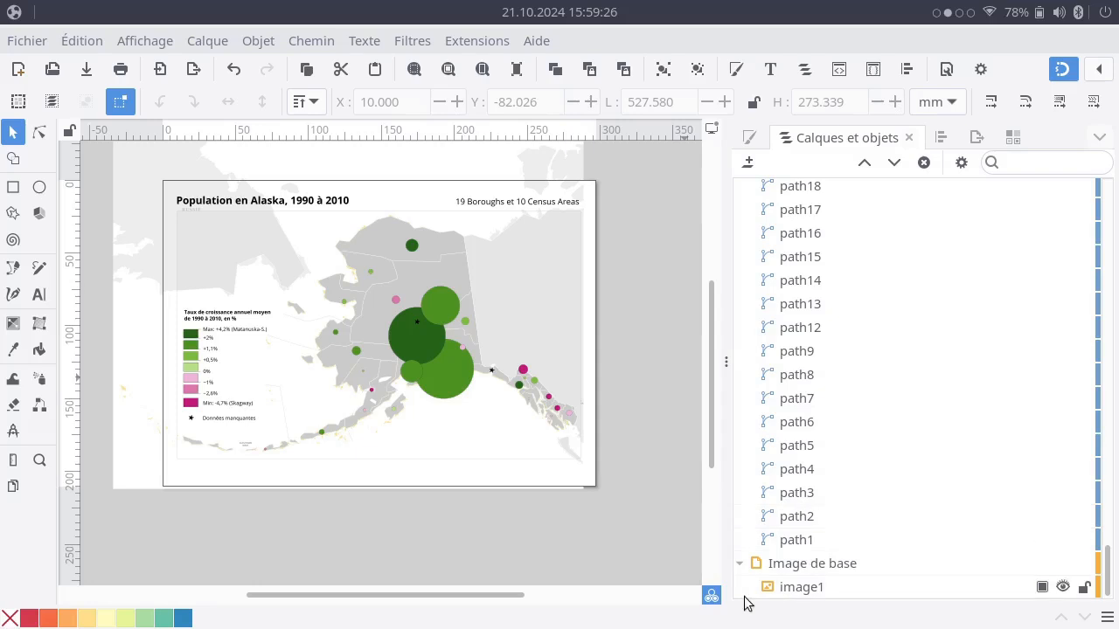
left_click(1063, 564)
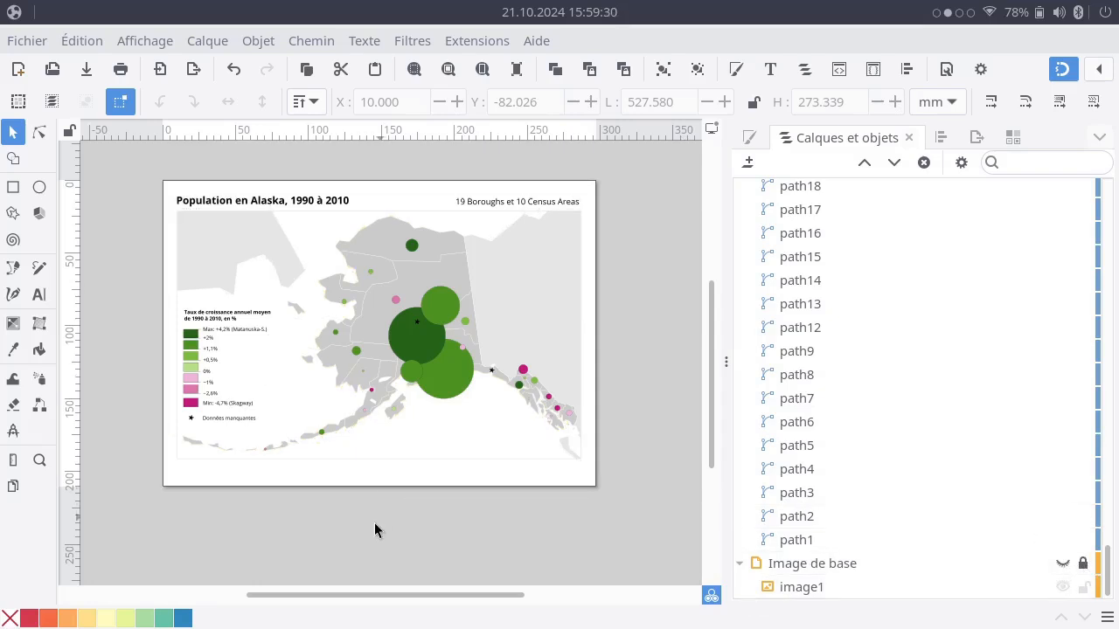
Duplicate the "19 Boroughs et 10 Census Areas" text and place the copy below the map frame's lower-left corner, at about X 12, Y 195 mm.
left_click(520, 203)
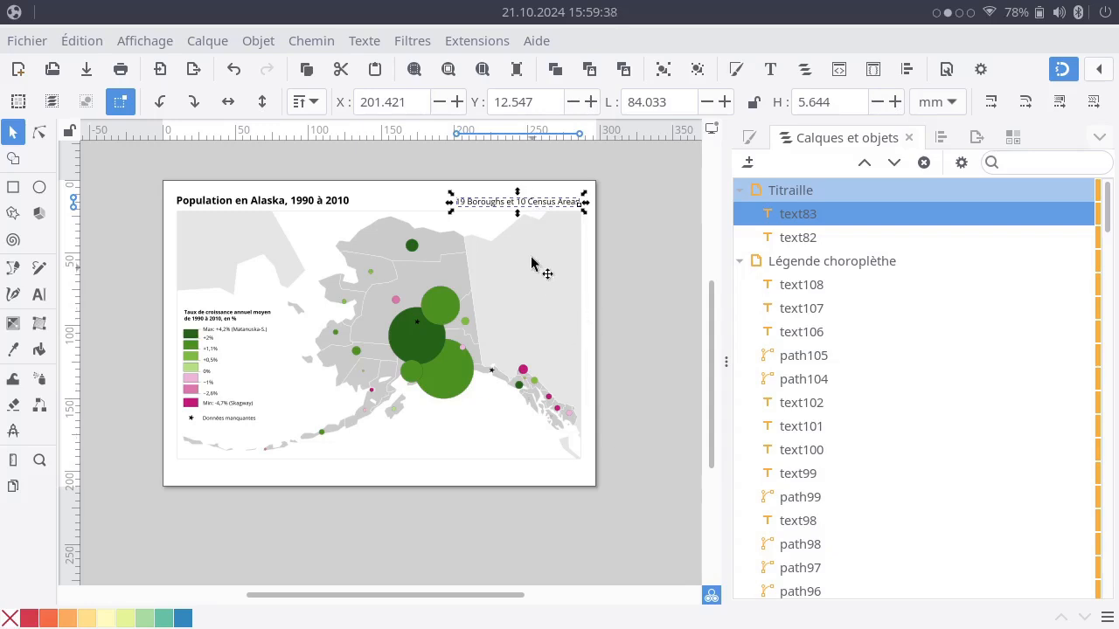
key("ctrl+d")
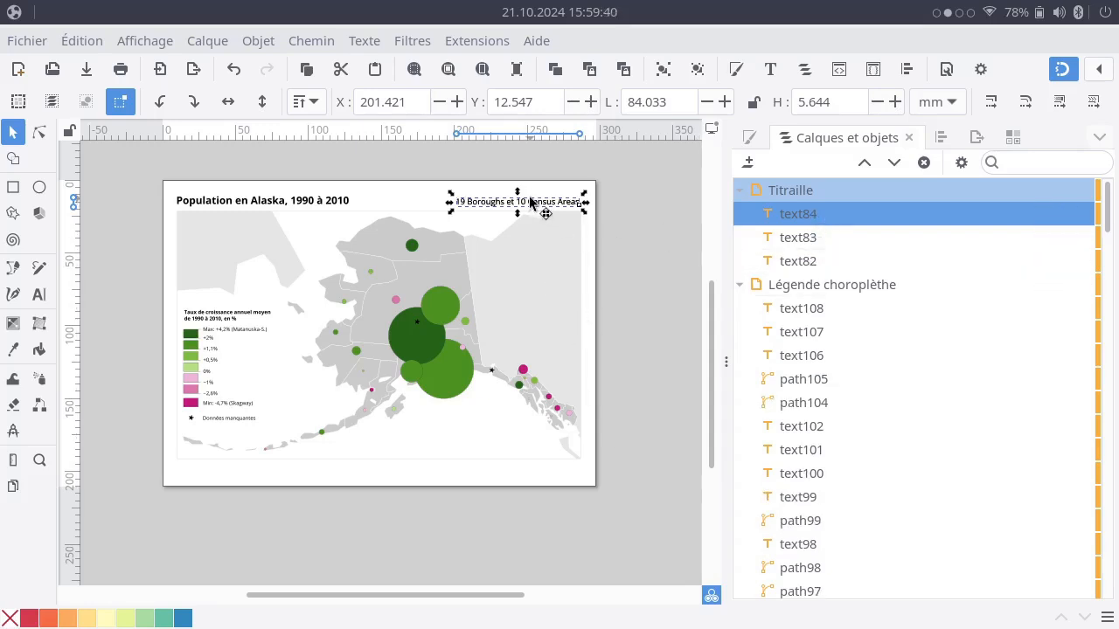
left_click_drag(540, 202, 254, 467)
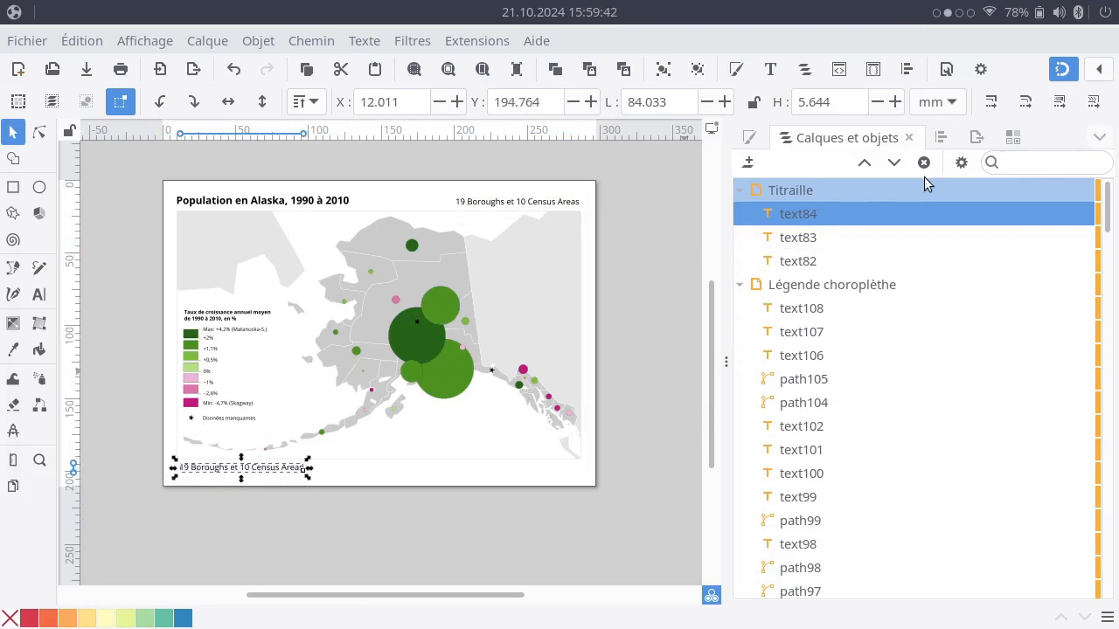
Create a layer named Sources above Titraille and put the duplicated text line into it.
left_click(748, 163)
type("So")
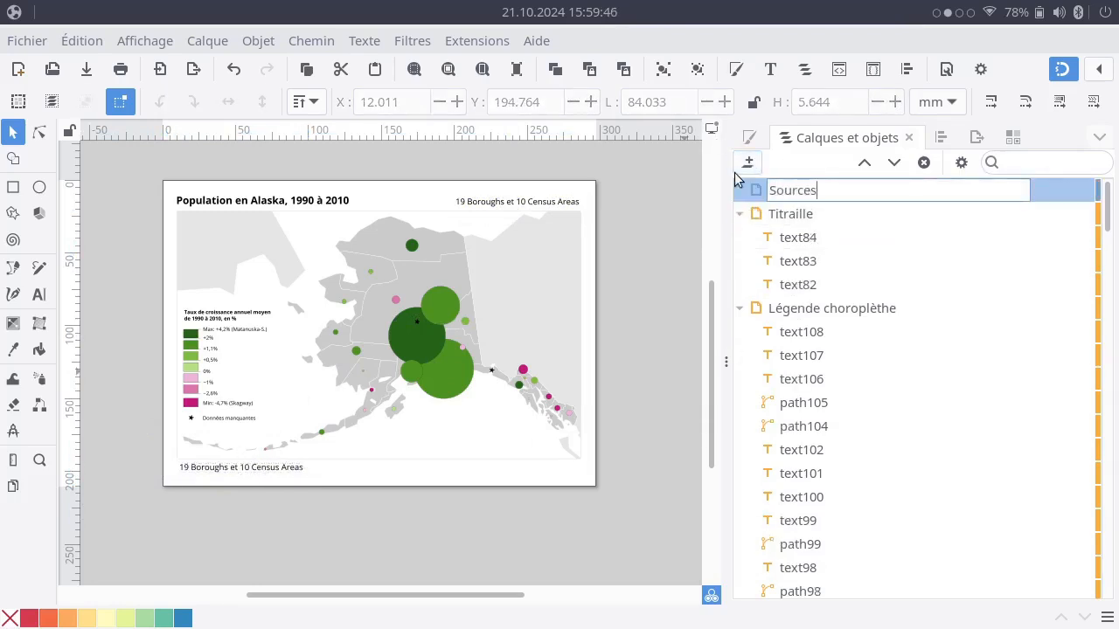
type("urces")
key("Return")
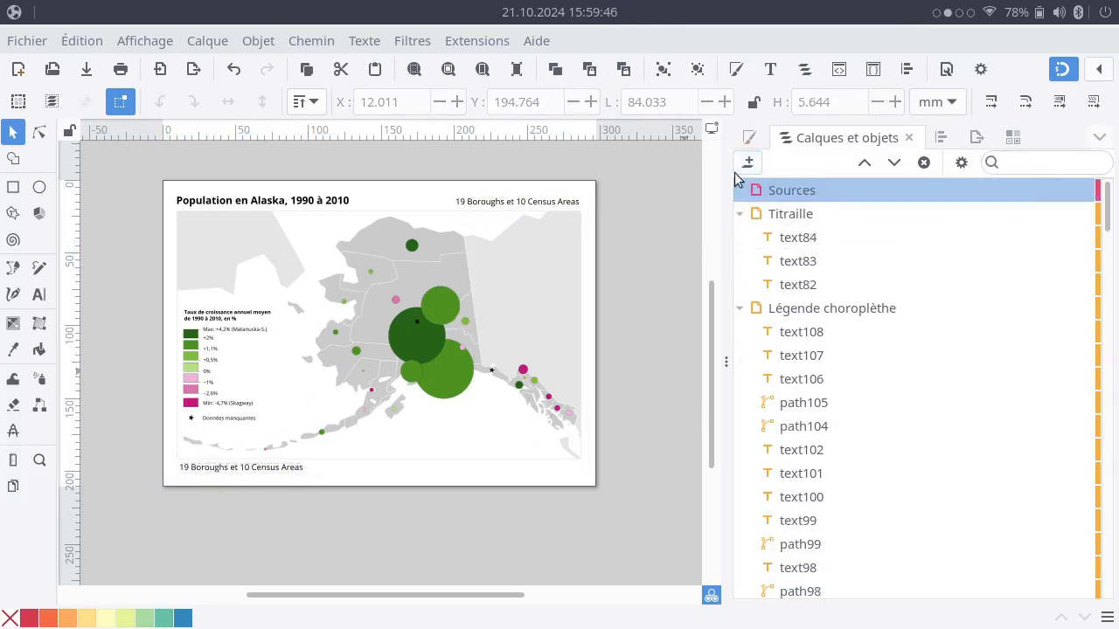
left_click(239, 469)
left_click_drag(804, 237, 807, 192)
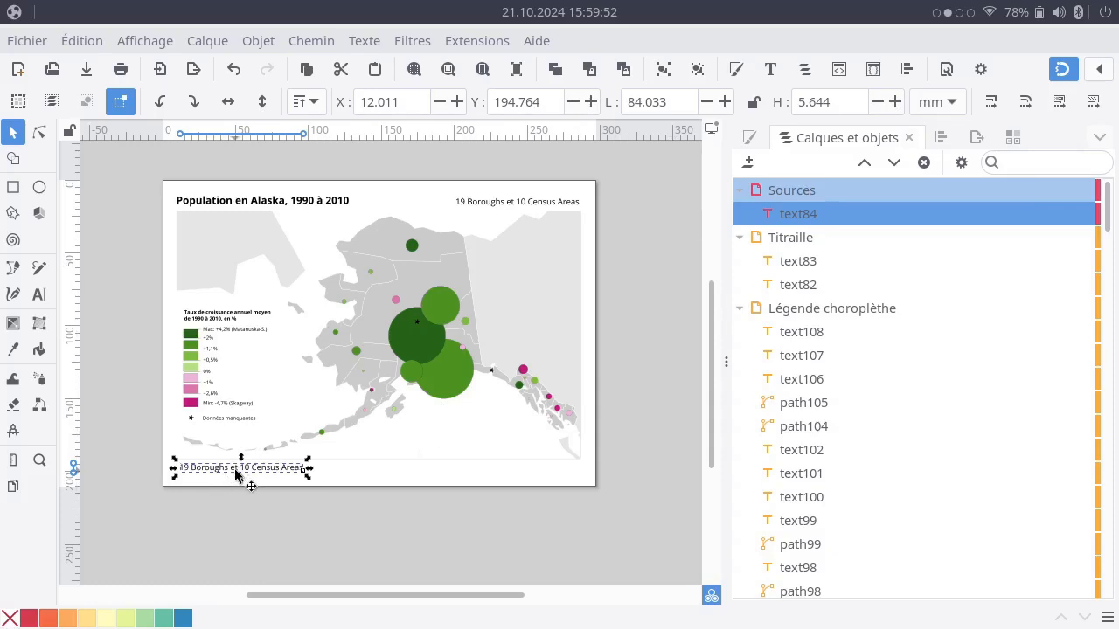
Set the duplicated text line below the map to font size 8 pt with left alignment.
triple_click(273, 472)
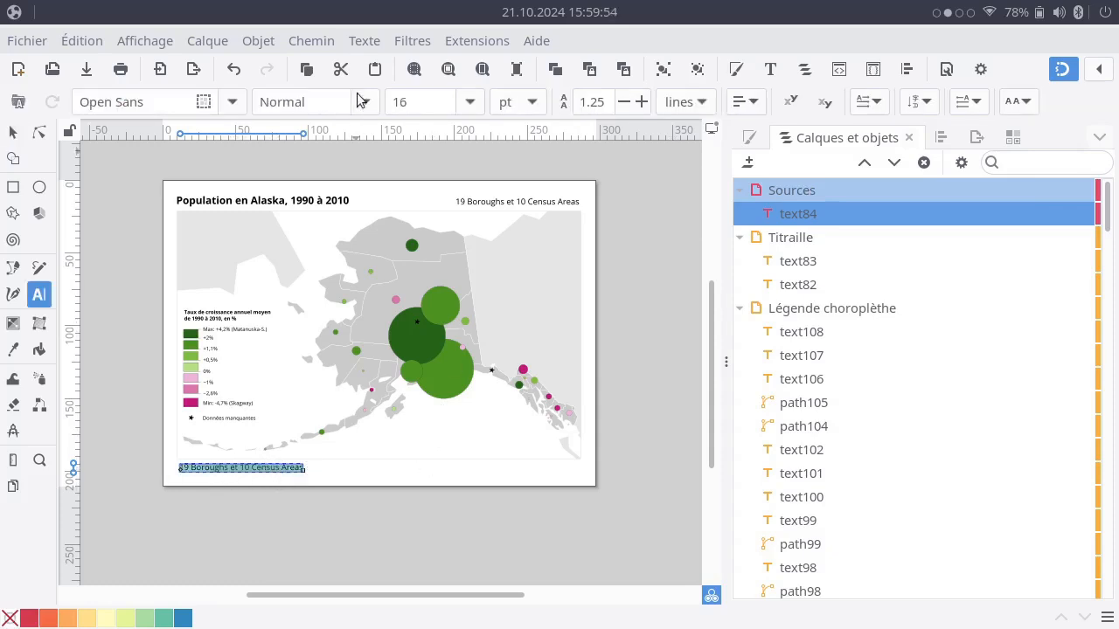
left_click(478, 102)
left_click(432, 91)
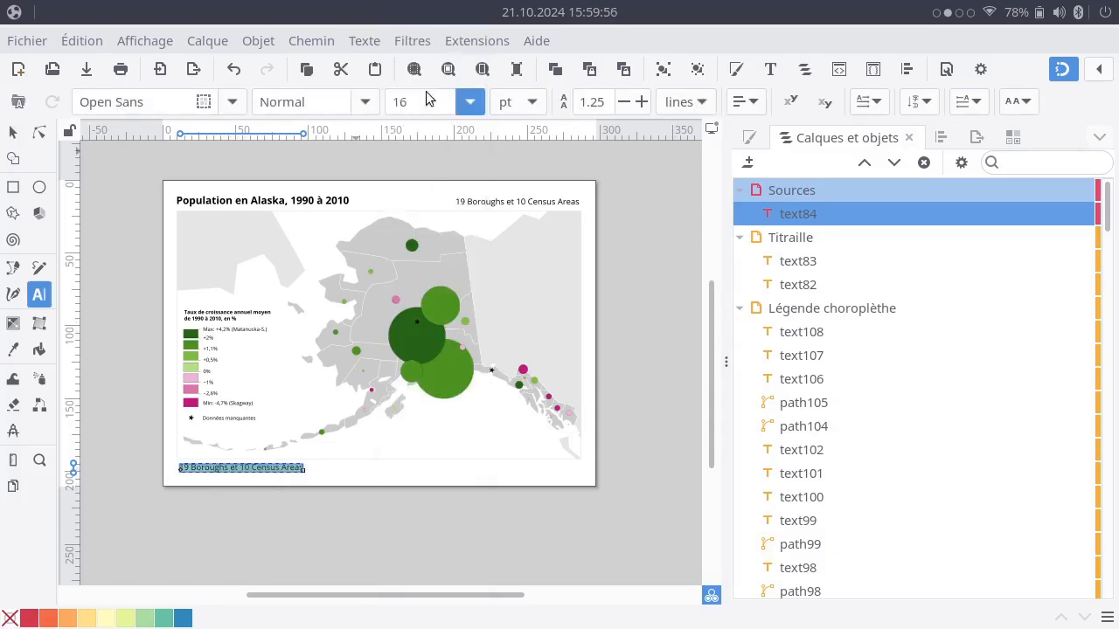
left_click(757, 110)
left_click(698, 144)
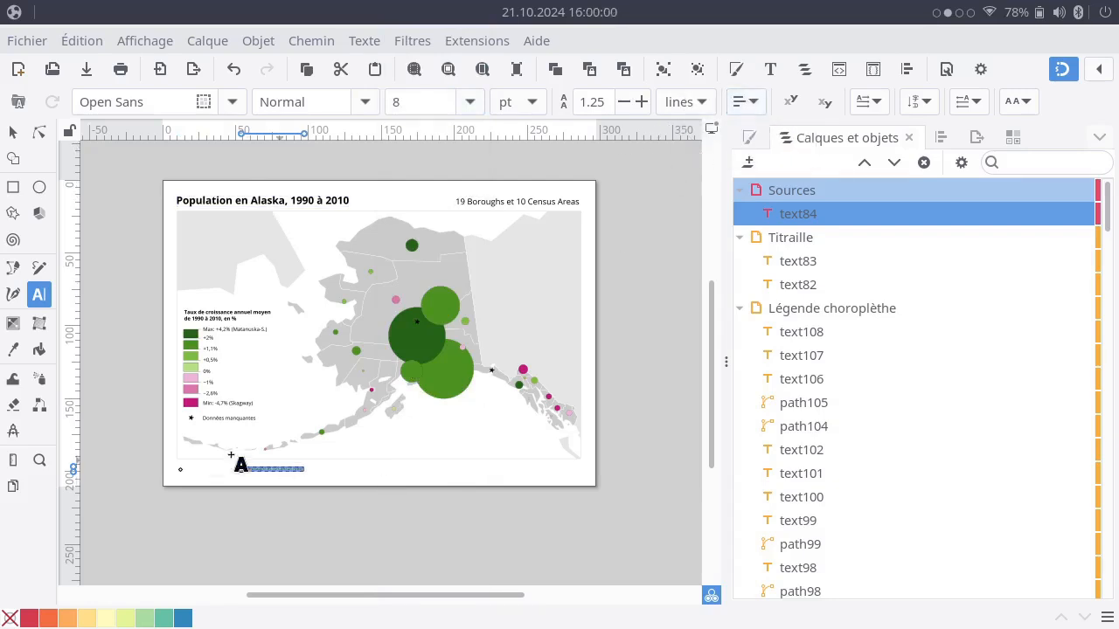
left_click(13, 131)
Replace the content of the small text line below the map with "Source des données:".
scroll(273, 481, "up", 3)
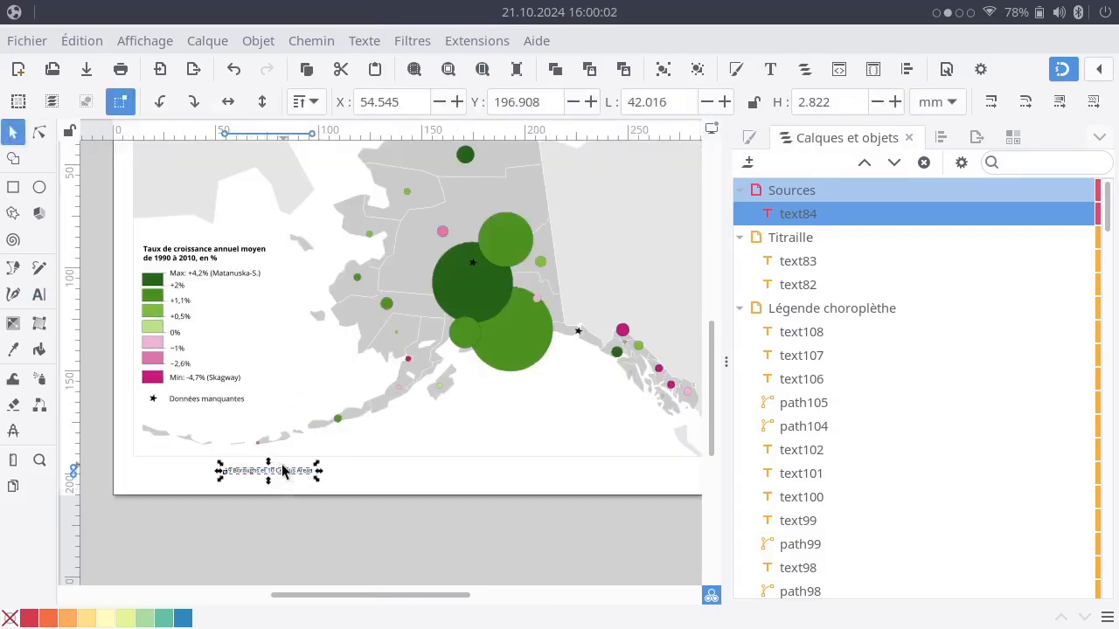
left_click(267, 464)
left_click(264, 463)
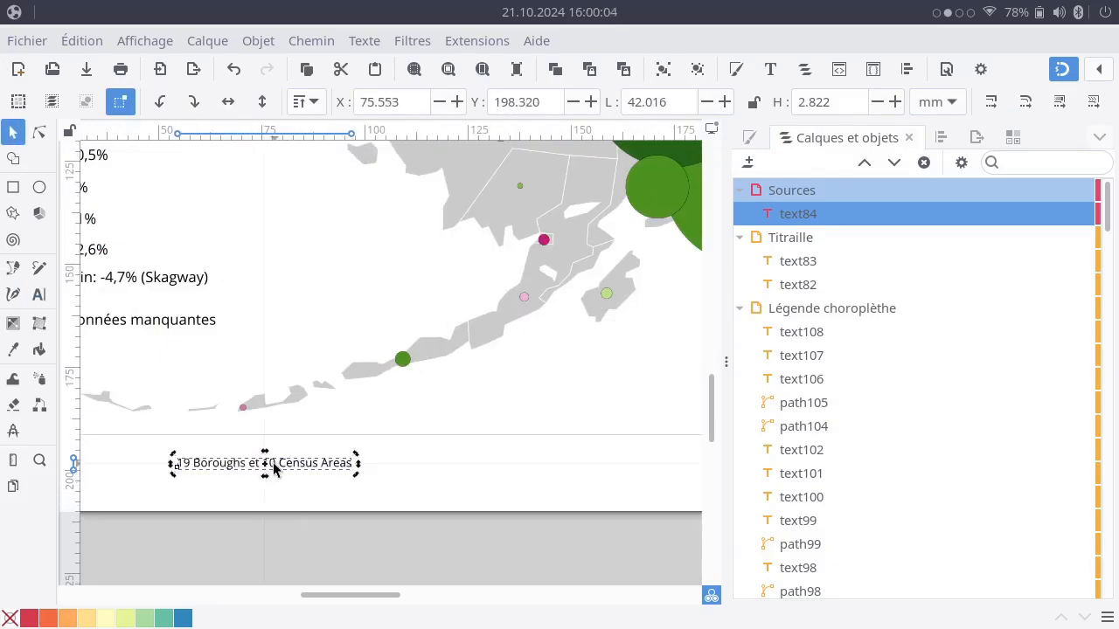
key("Escape")
left_click(274, 463)
left_click(285, 469)
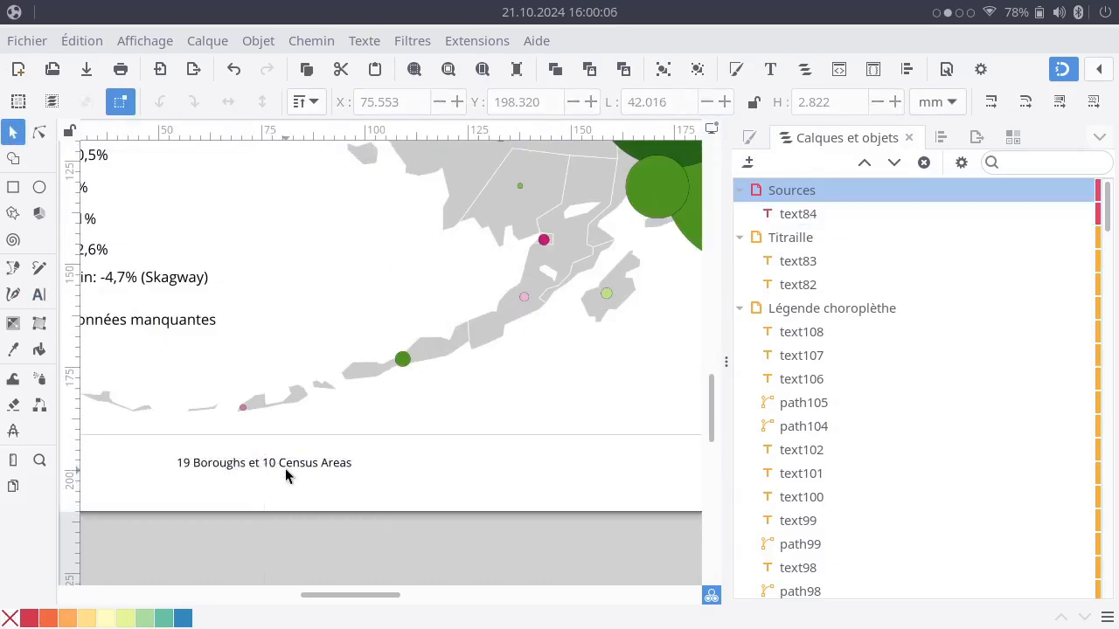
double_click(291, 463)
key("ctrl+a")
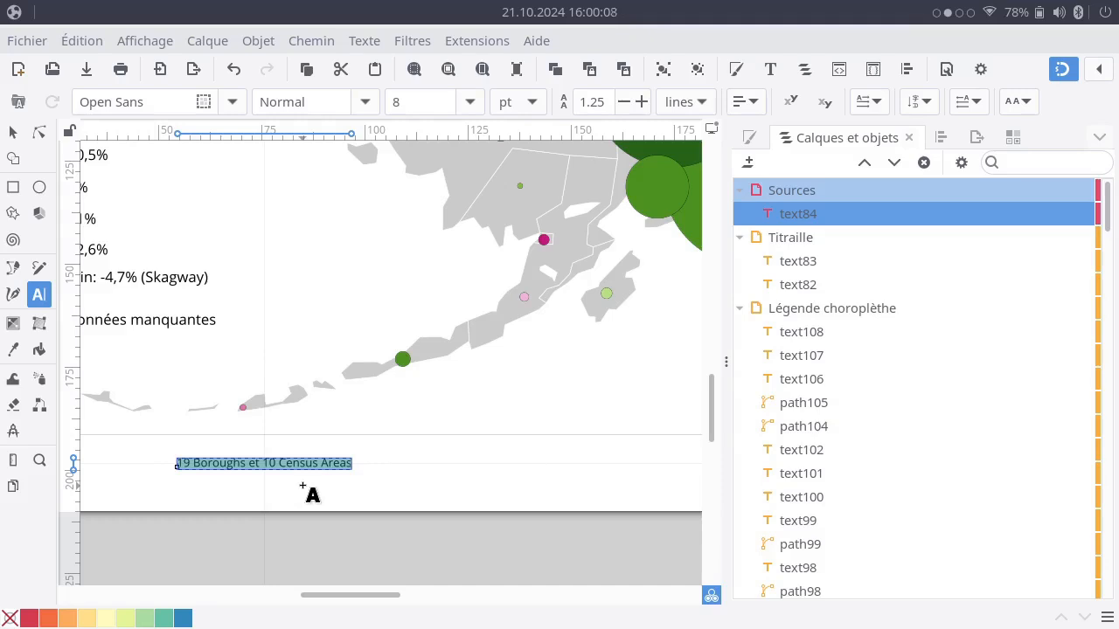
type("Source de")
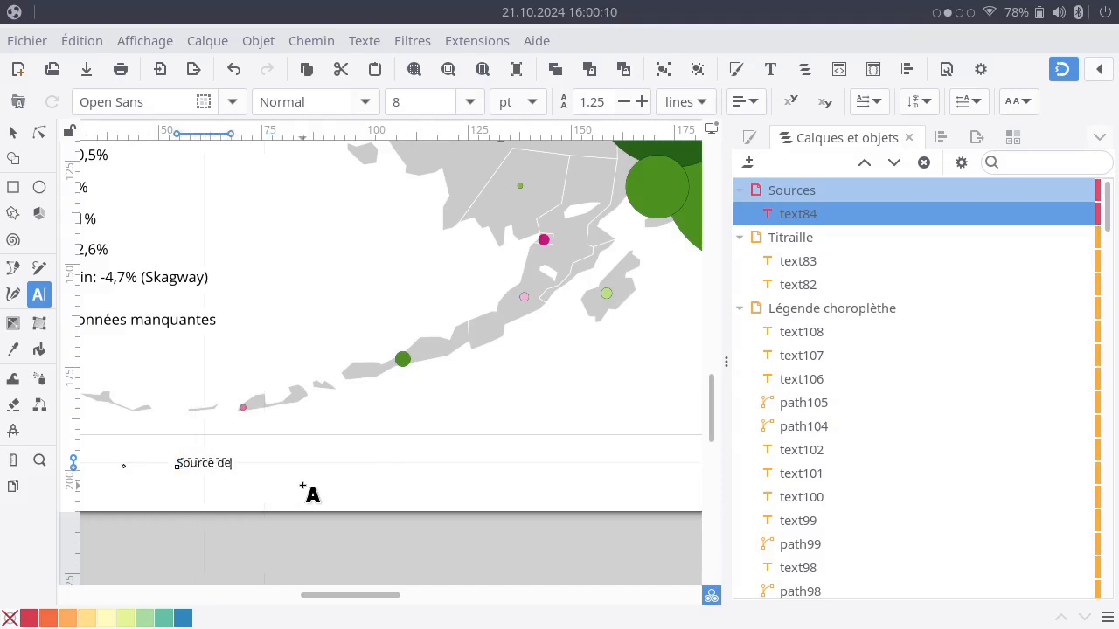
type("s données")
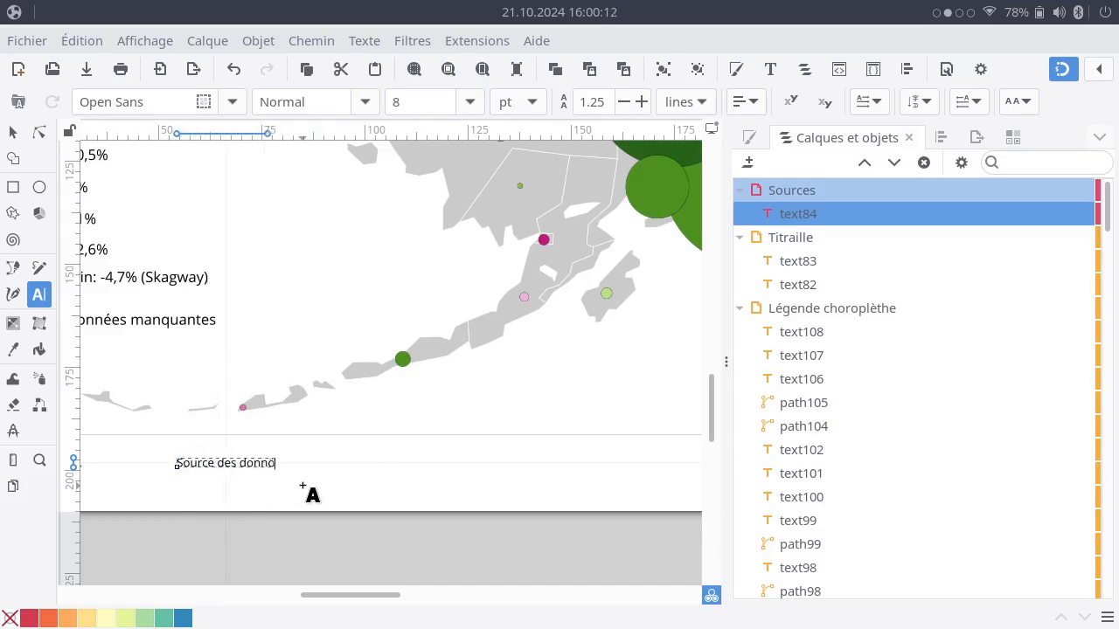
key("BackSpace")
type("ées:")
Copy "U.S. Census Bureau, 2023" from cell A2 of Alaska_statdata.ods in LibreOffice Calc and append it to the source line in Inkscape.
key("alt+Tab")
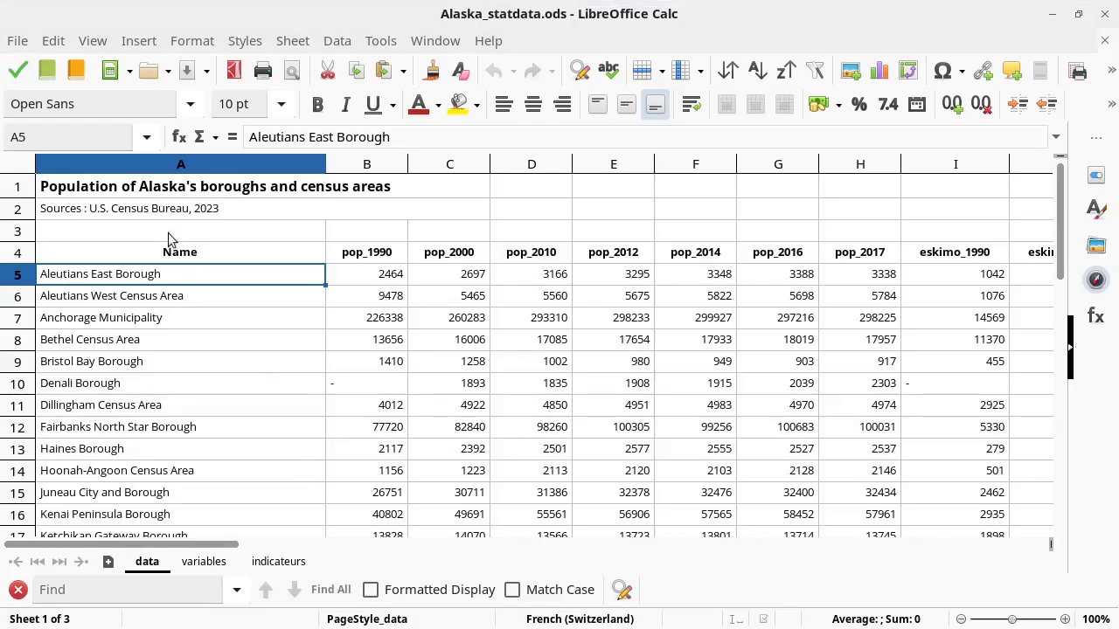
left_click(156, 215)
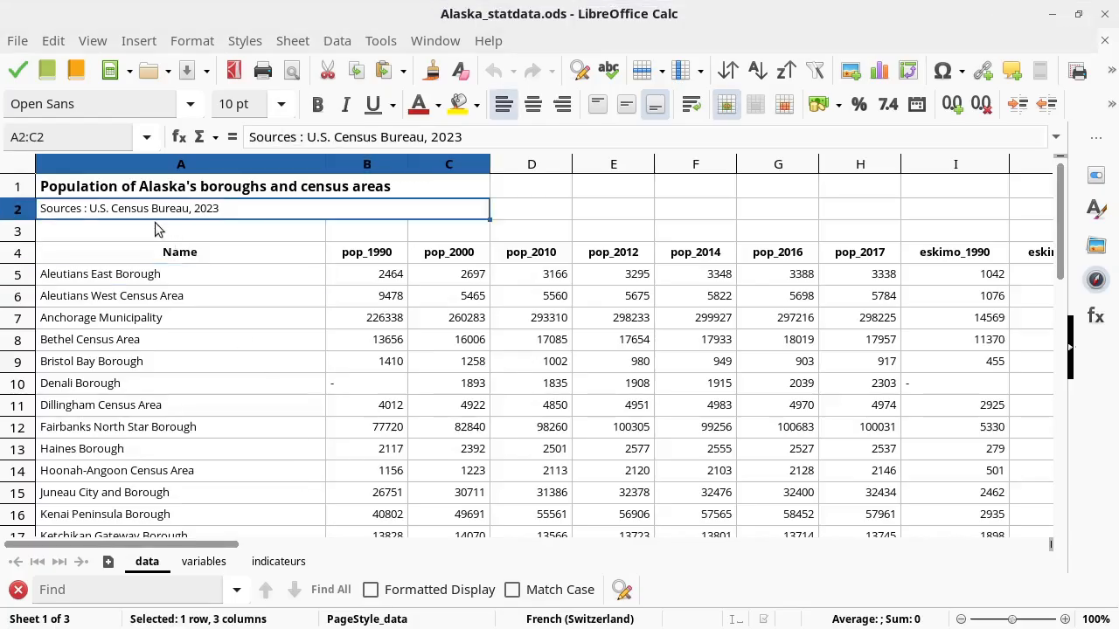
double_click(112, 215)
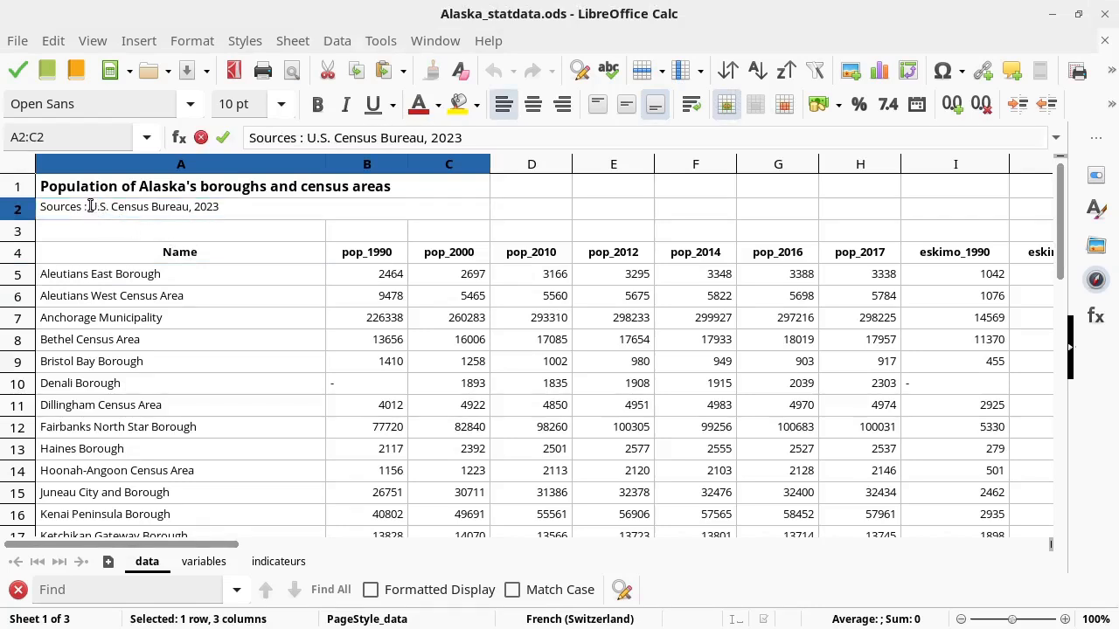
left_click_drag(90, 207, 233, 206)
key("ctrl+c")
key("Escape")
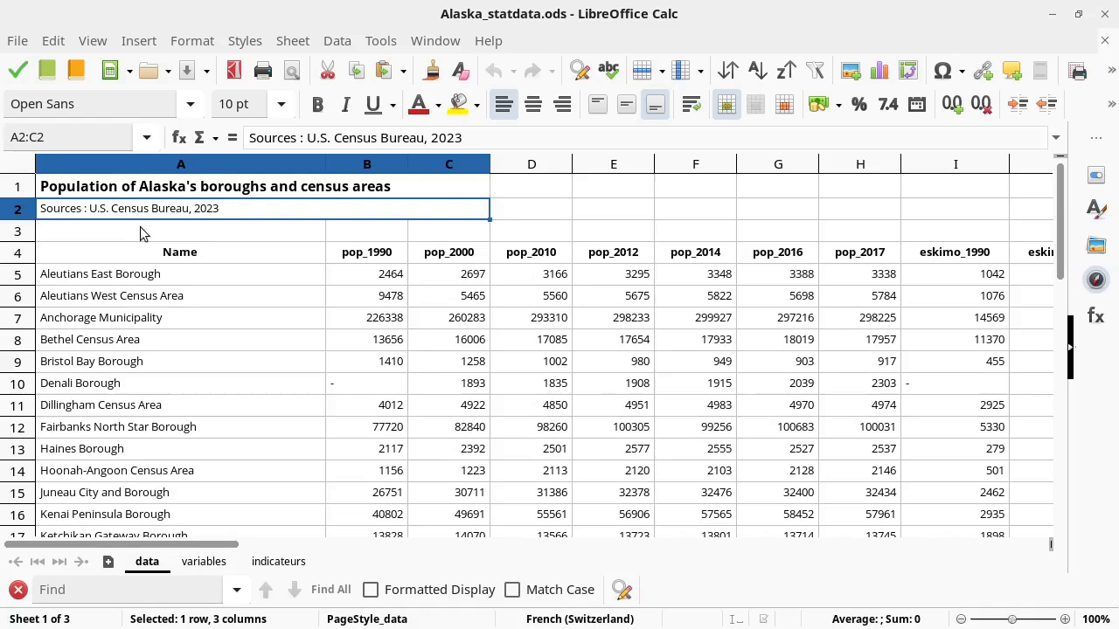
key("alt+Tab")
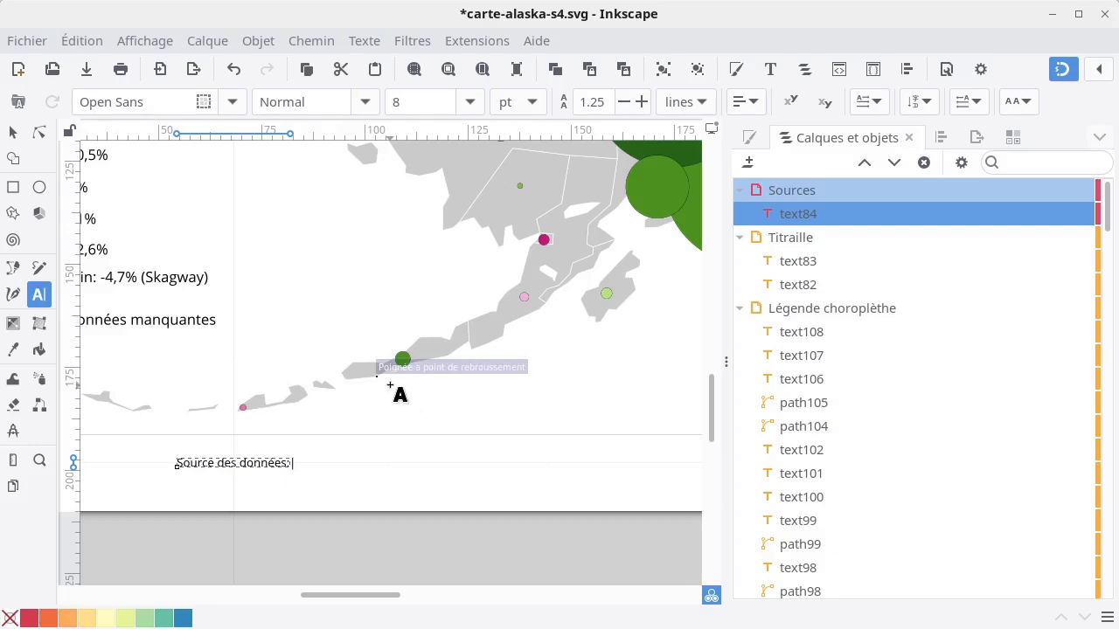
key("ctrl+v")
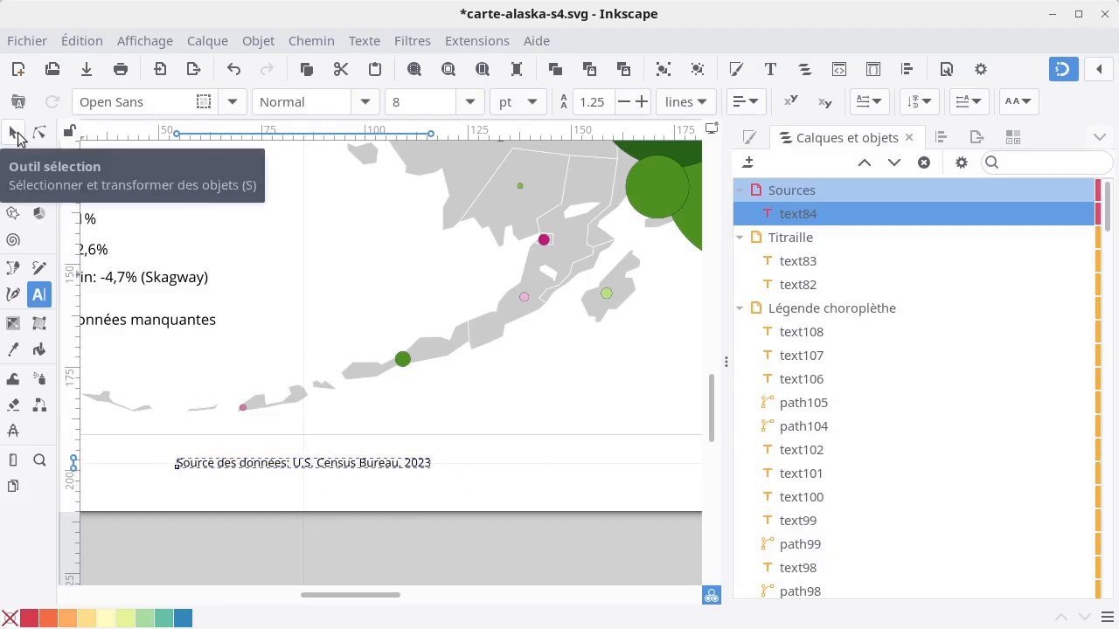
Add the line "Fond de carte: moi, 2024" above the data source line in the same text object.
left_click(178, 464)
left_click(179, 464)
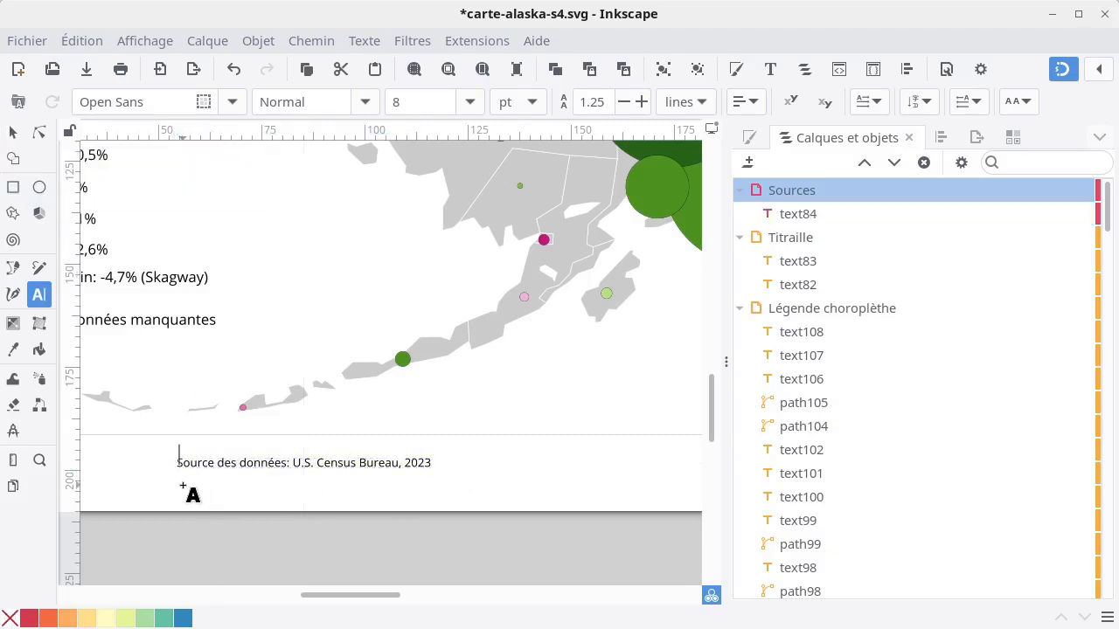
left_click(13, 132)
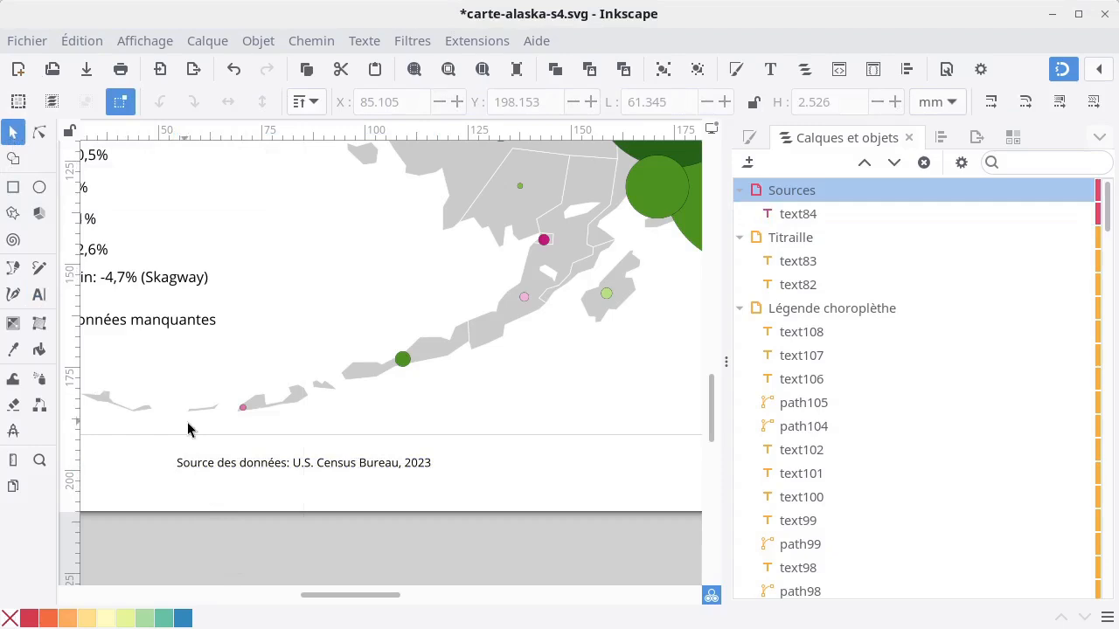
double_click(212, 466)
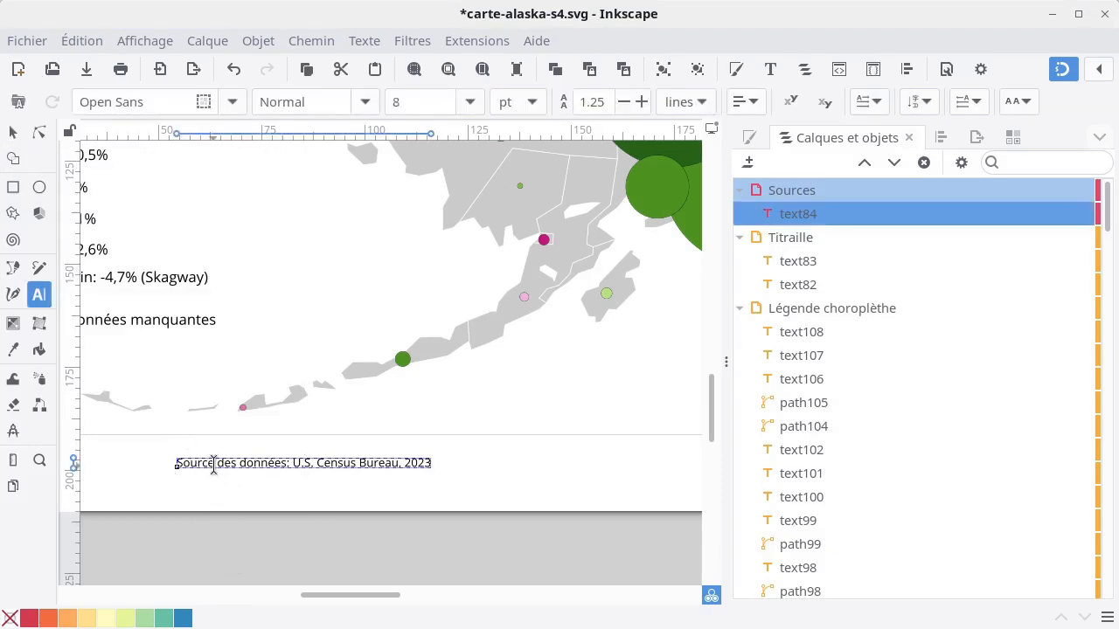
key("Return")
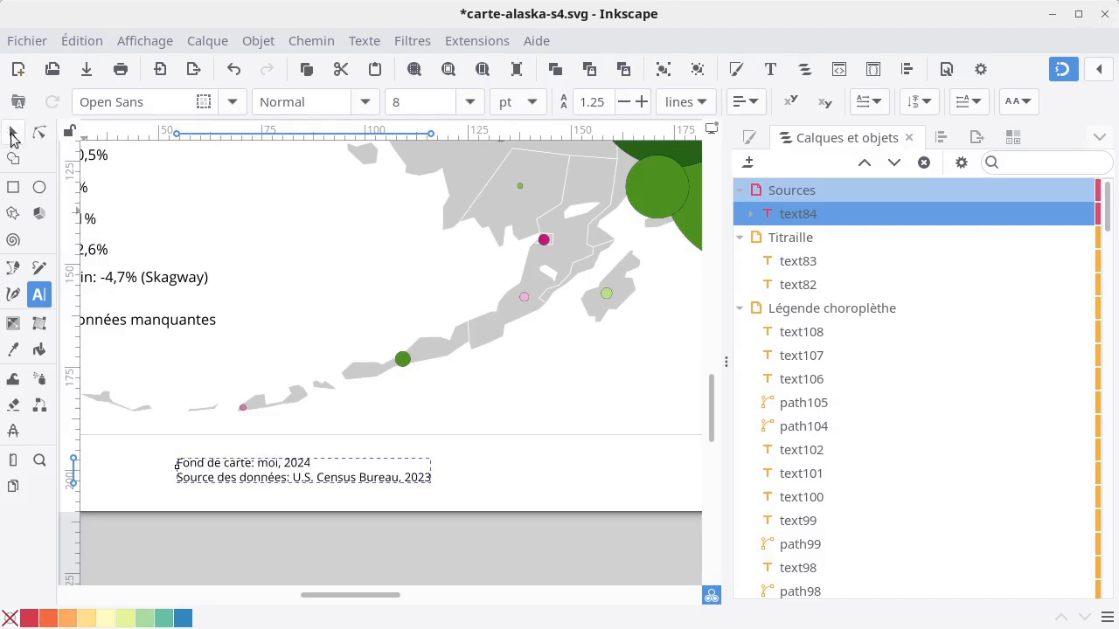
Move the two-line sources text just under the map frame's lower-left corner, to about X 10.8, Y 193.9 mm, and deselect it.
left_click(12, 132)
scroll(267, 429, "down", 2, "ctrl")
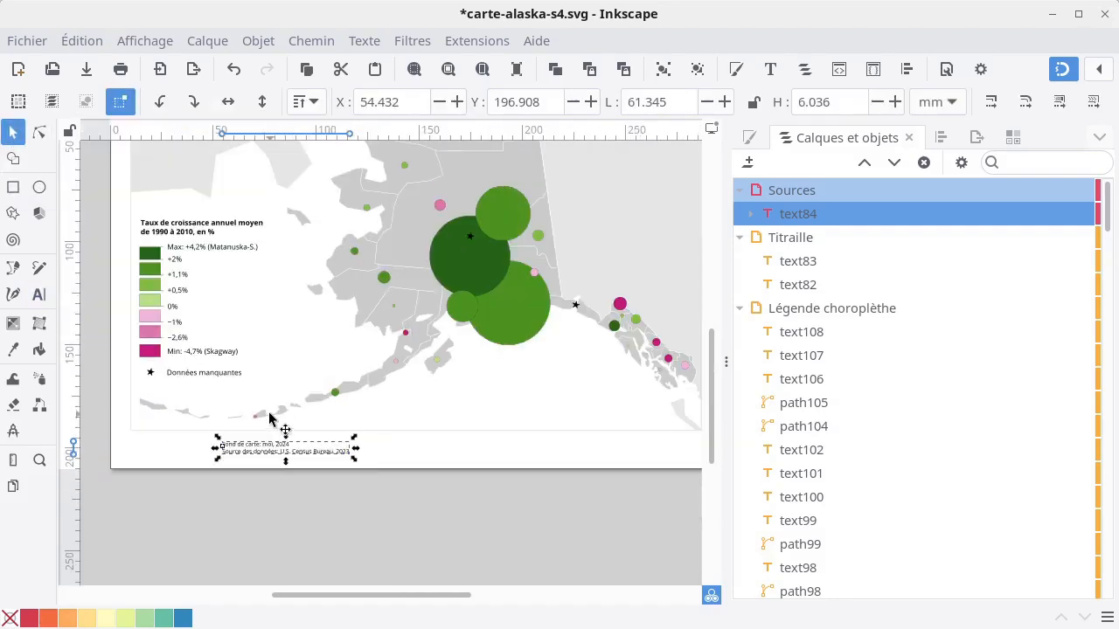
left_click_drag(249, 453, 154, 446)
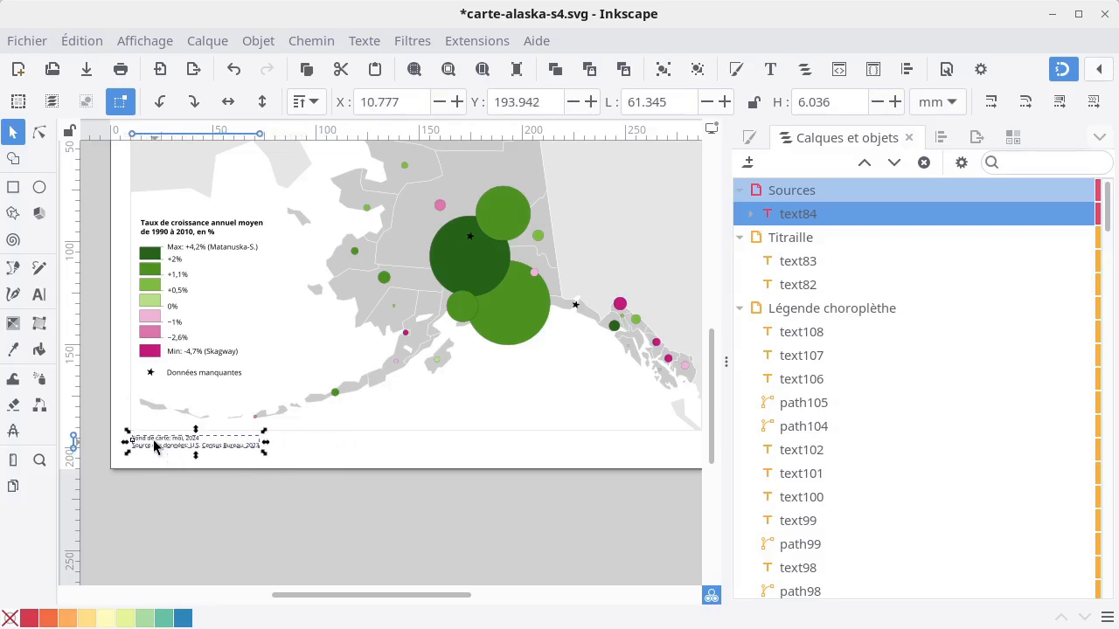
left_click(369, 465)
Join the two credit lines below the map into a single line, separating the base map and data source credits with a spaced underscore.
scroll(562, 457, "down", 2, "ctrl")
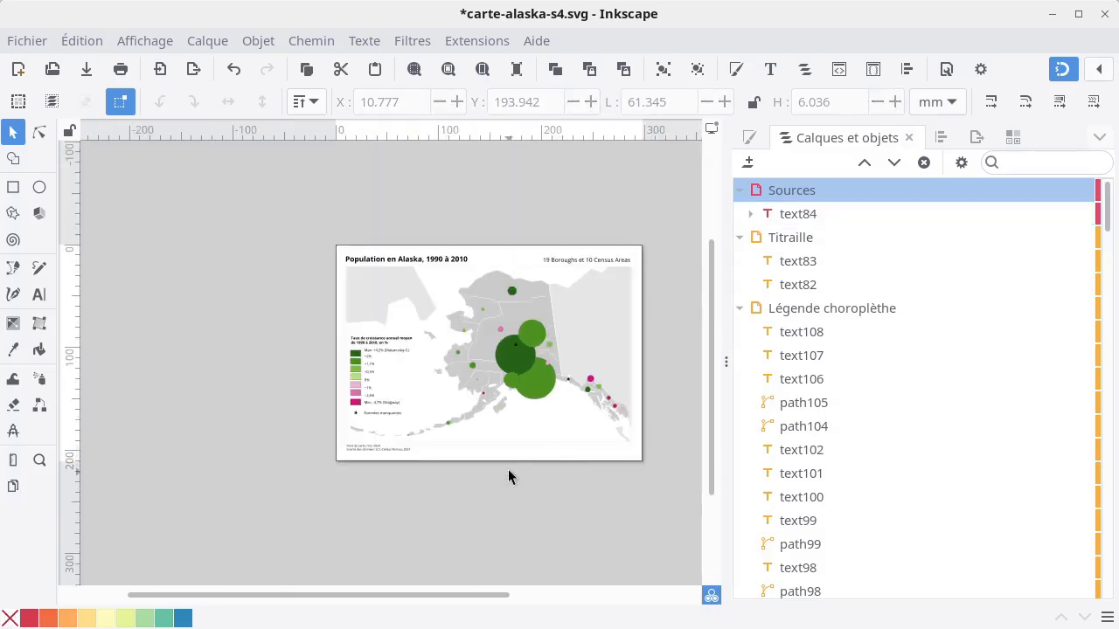
scroll(508, 468, "up", 1, "ctrl")
scroll(310, 441, "up", 4, "ctrl")
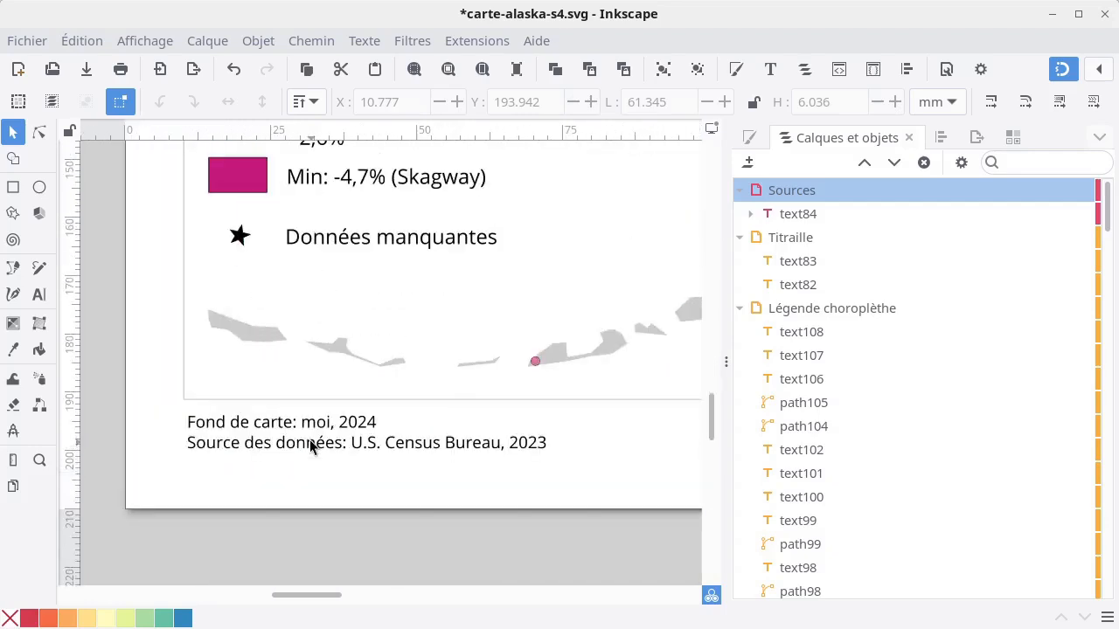
double_click(285, 444)
left_click(189, 443)
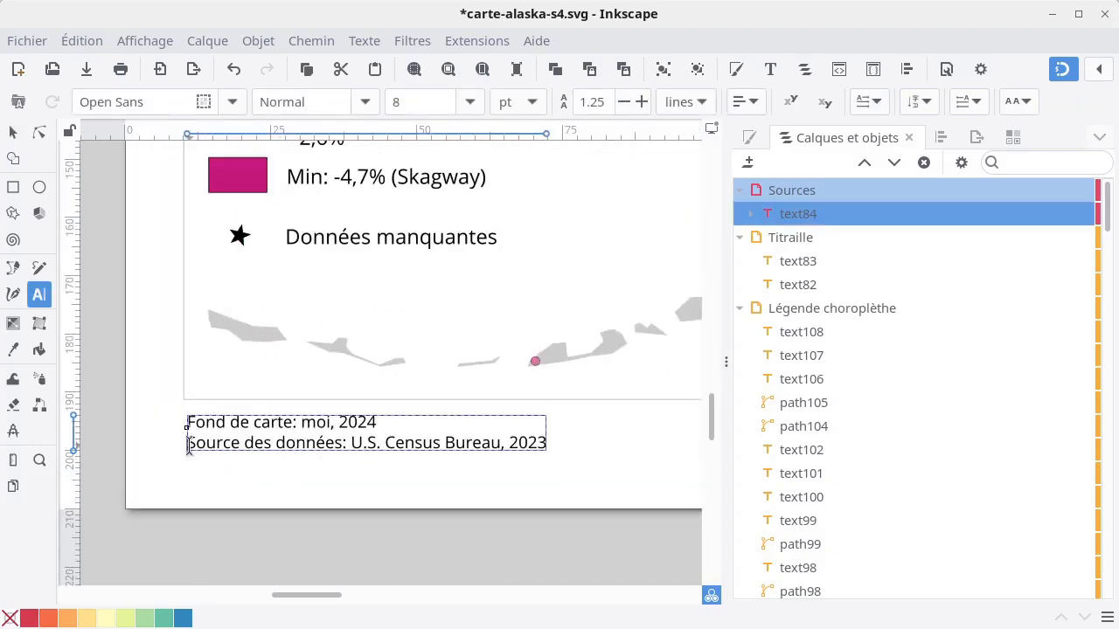
key("BackSpace")
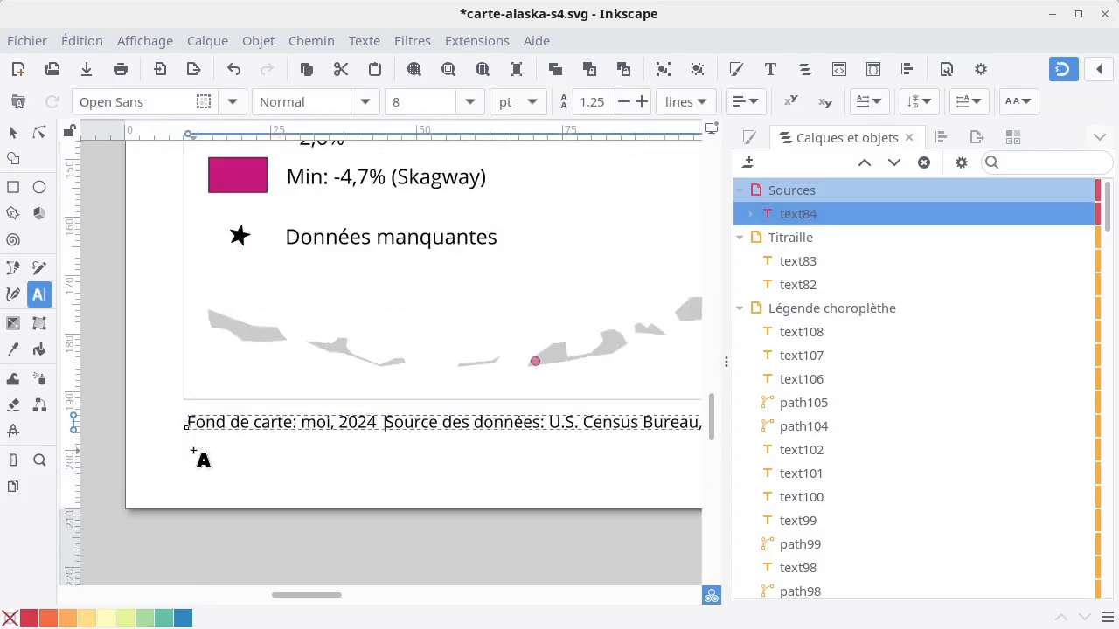
type("-")
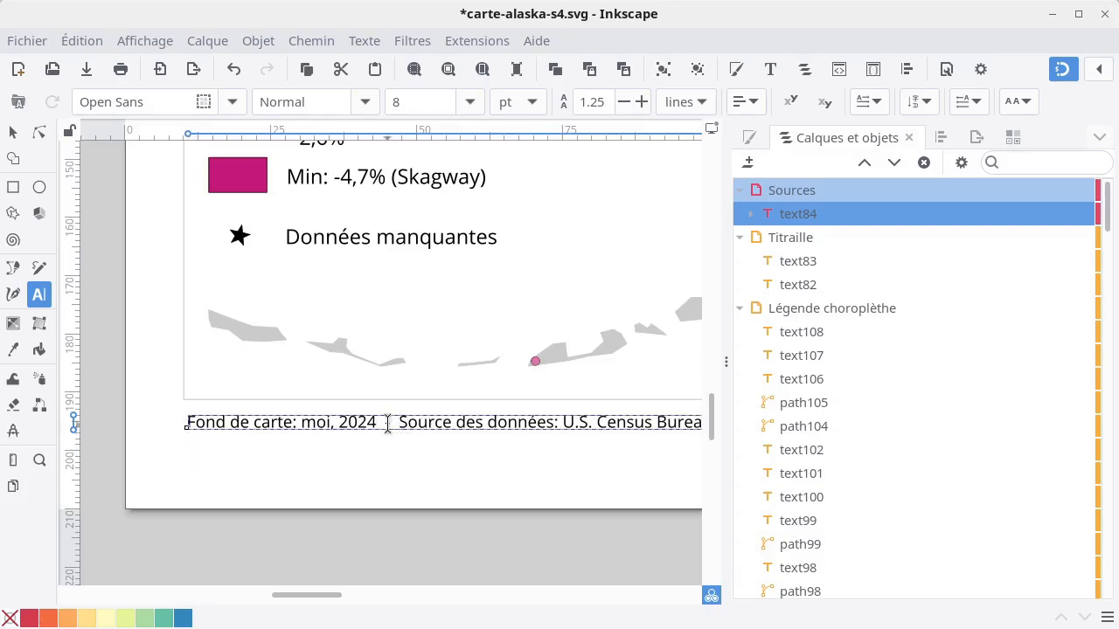
left_click_drag(385, 423, 390, 423)
type("_")
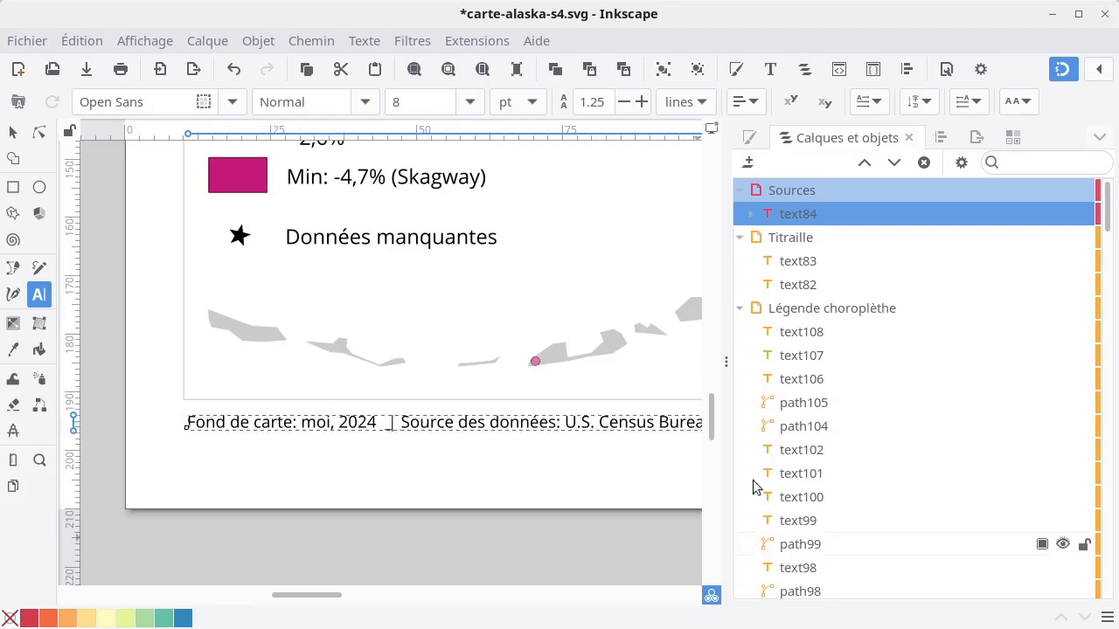
left_click(13, 132)
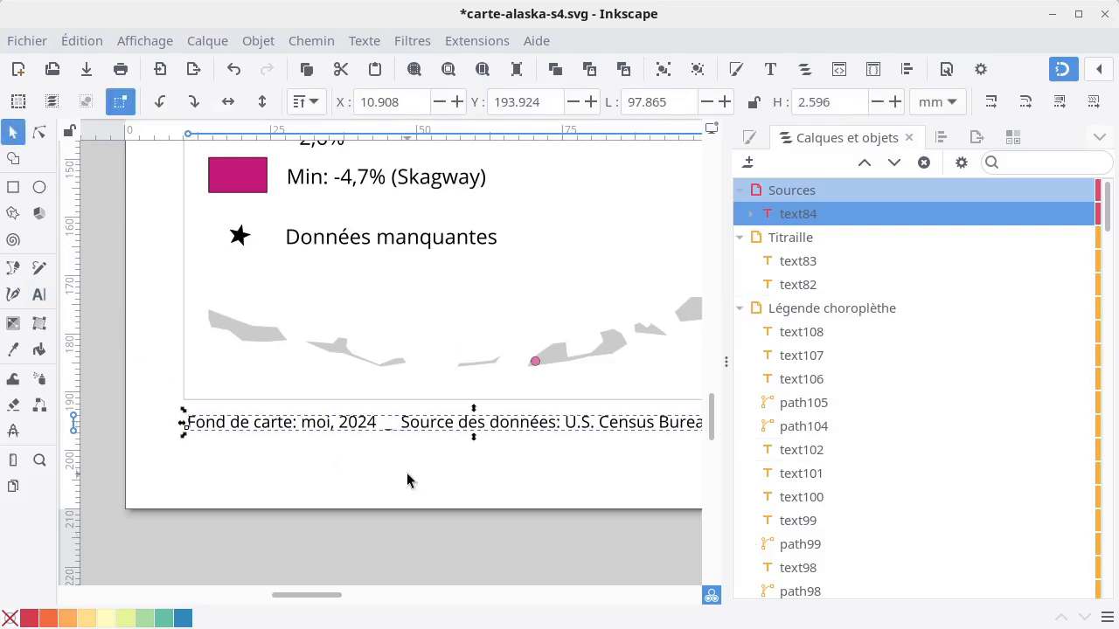
left_click(410, 478)
Nudge the one-line sources text slightly up toward the map frame, to about Y 193.6 mm.
scroll(431, 451, "down", 2)
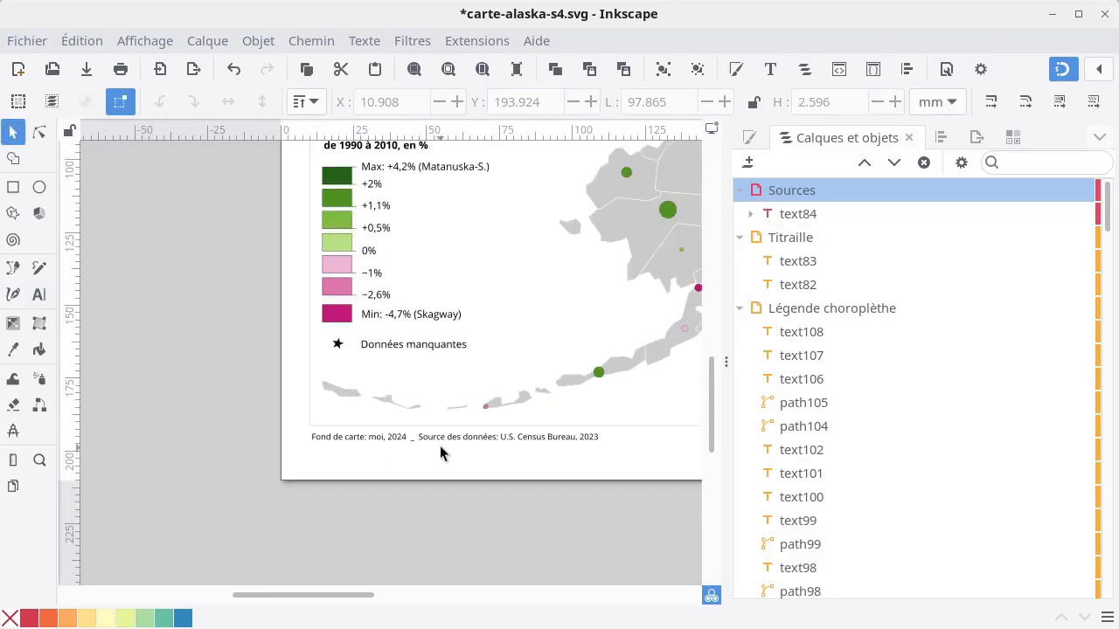
left_click(482, 435)
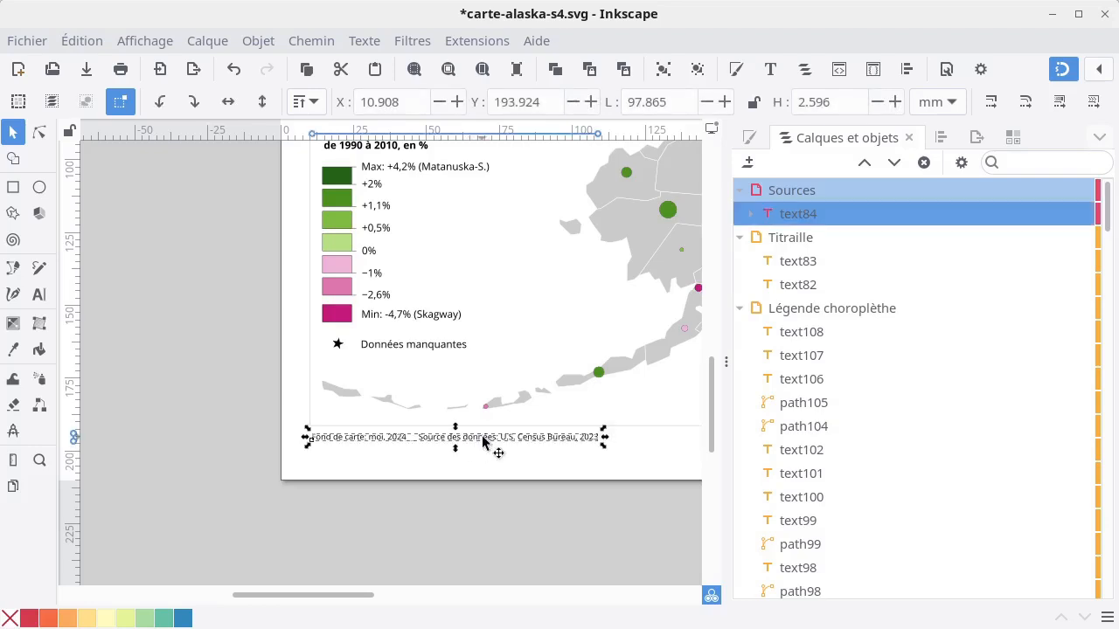
left_click_drag(482, 435, 478, 434)
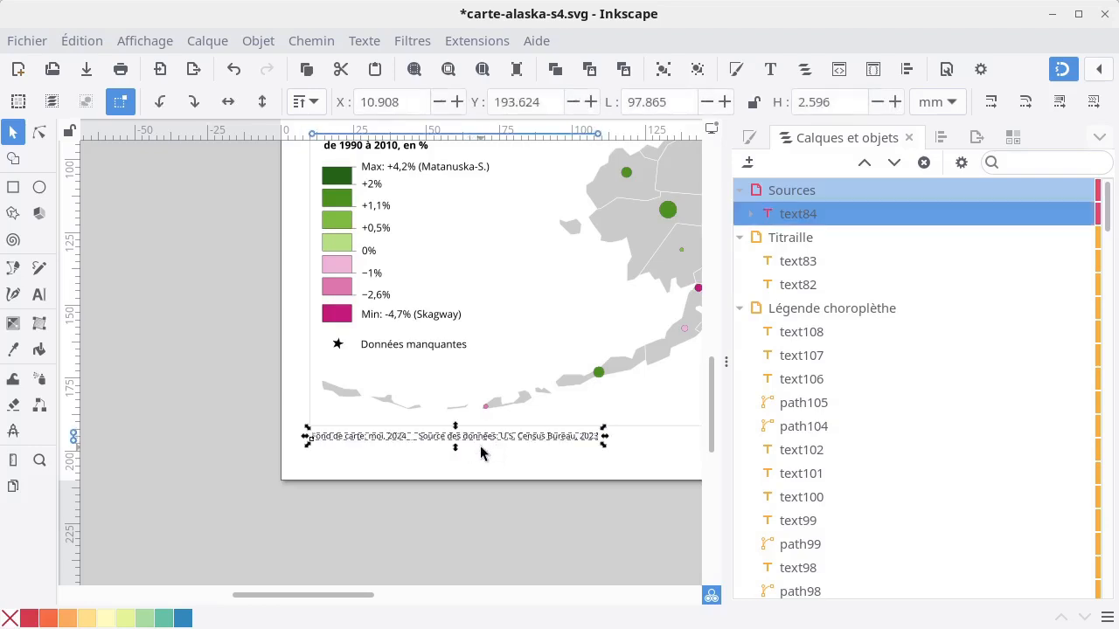
left_click(481, 447)
Duplicate the sources text and place the copy at the same height under the map frame's lower-right corner, at about X 188.3 mm.
scroll(610, 437, "down", 2)
left_click_drag(629, 449, 323, 442)
left_click(294, 434)
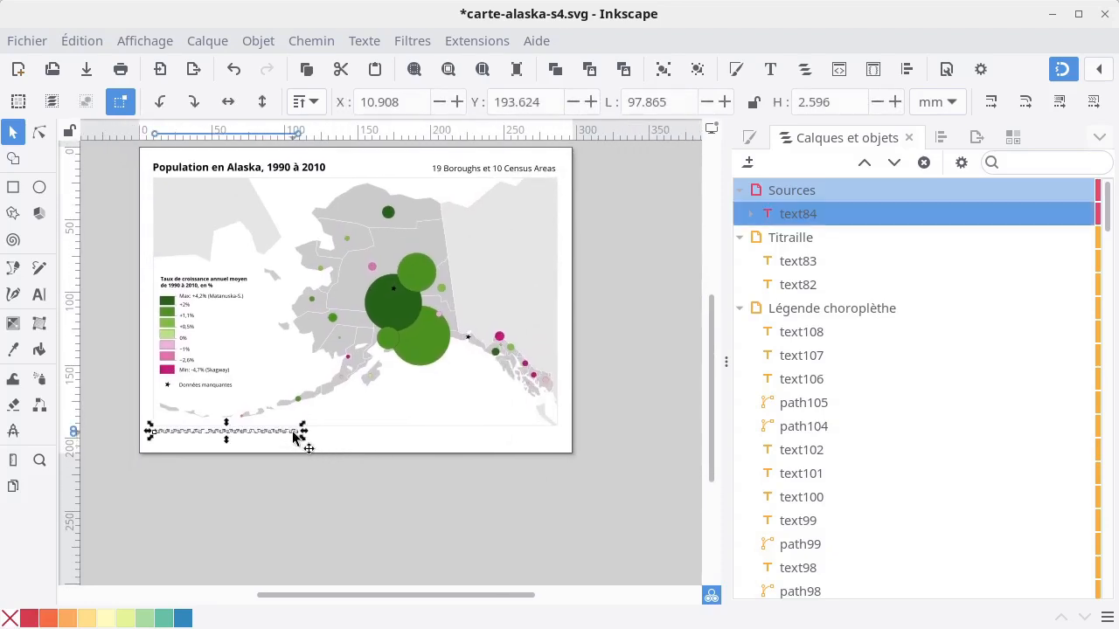
key("ctrl+d")
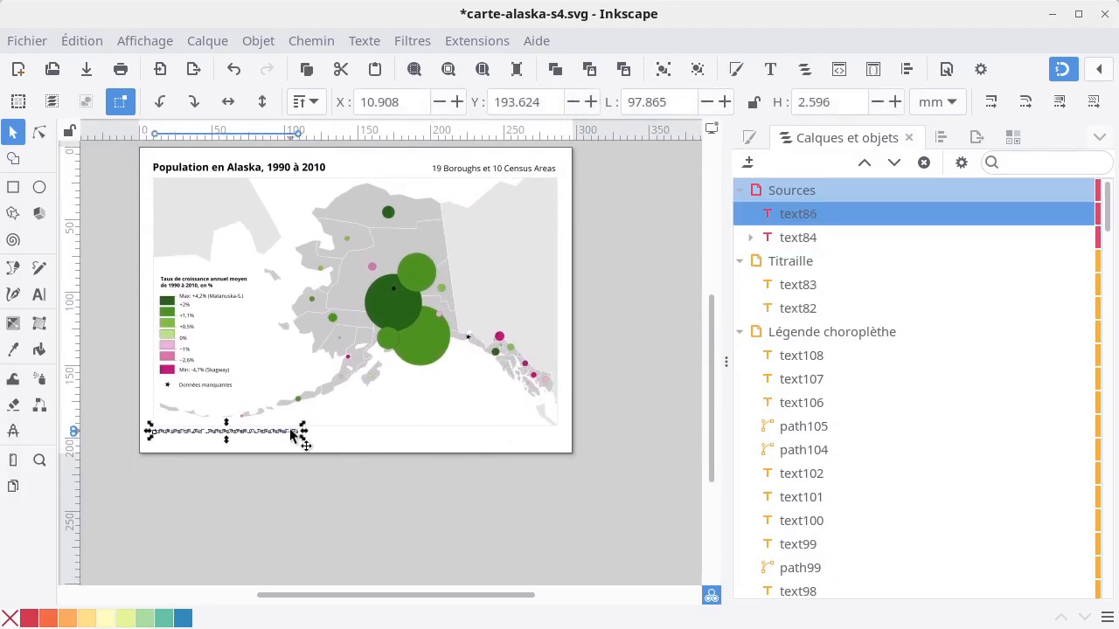
left_click_drag(292, 434, 557, 462)
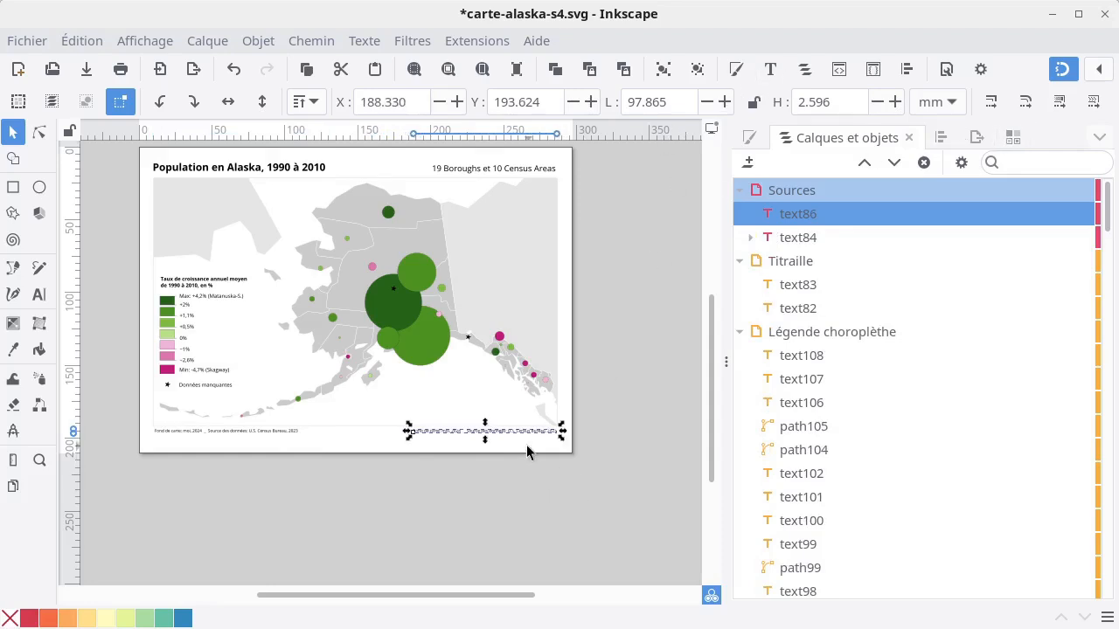
Right-align the duplicated text and move it back under the map frame's lower-right corner, to about X 187.6 mm.
key("t")
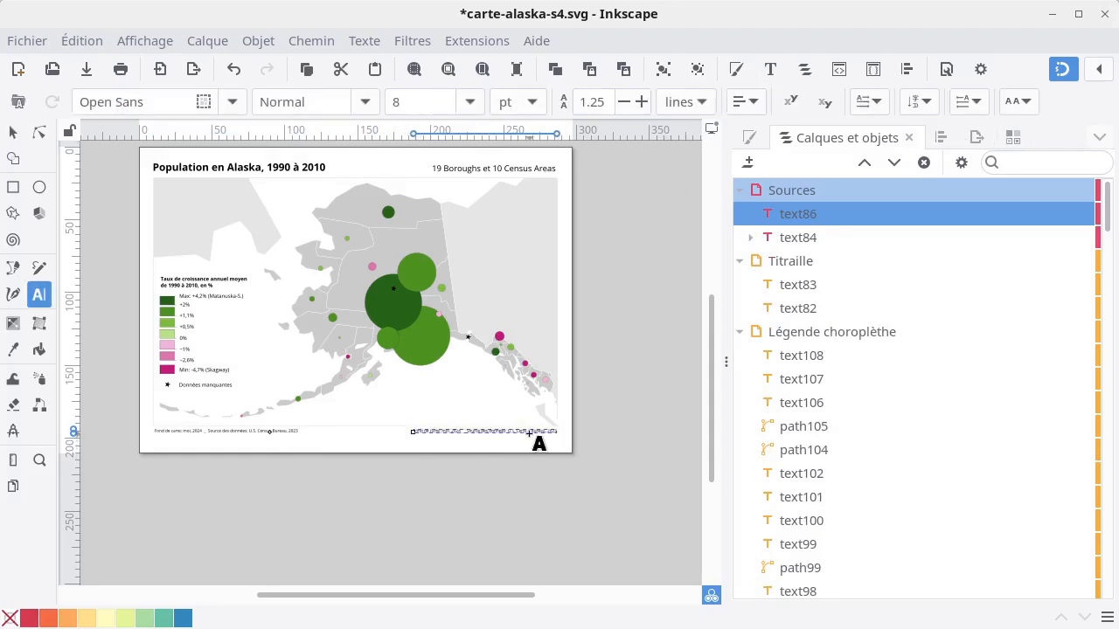
left_click(530, 432)
key("ctrl+a")
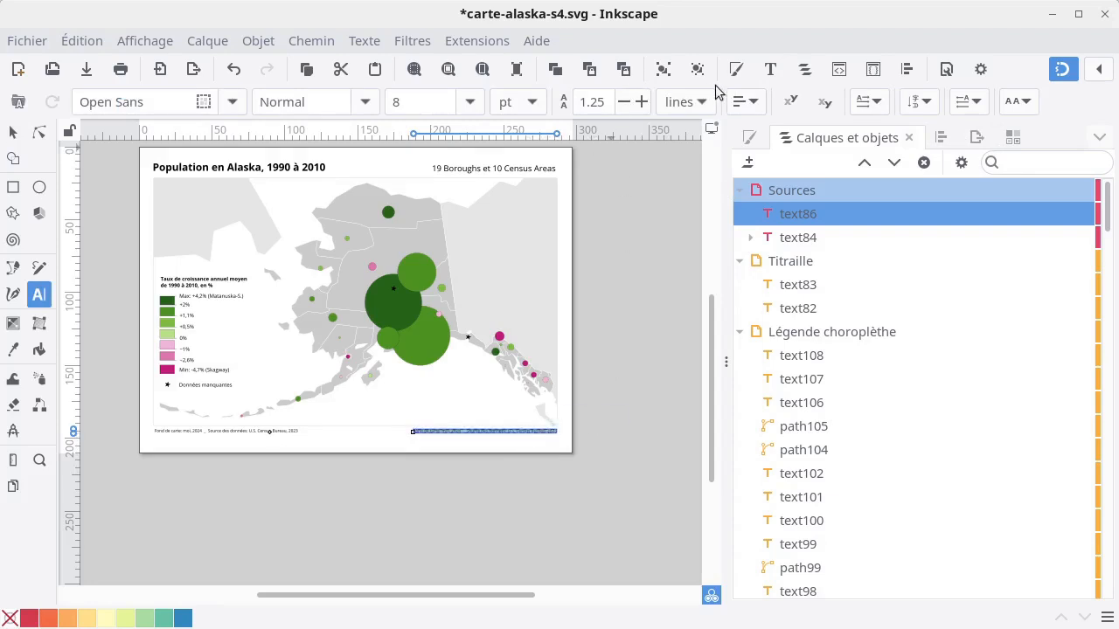
left_click(742, 102)
left_click(764, 148)
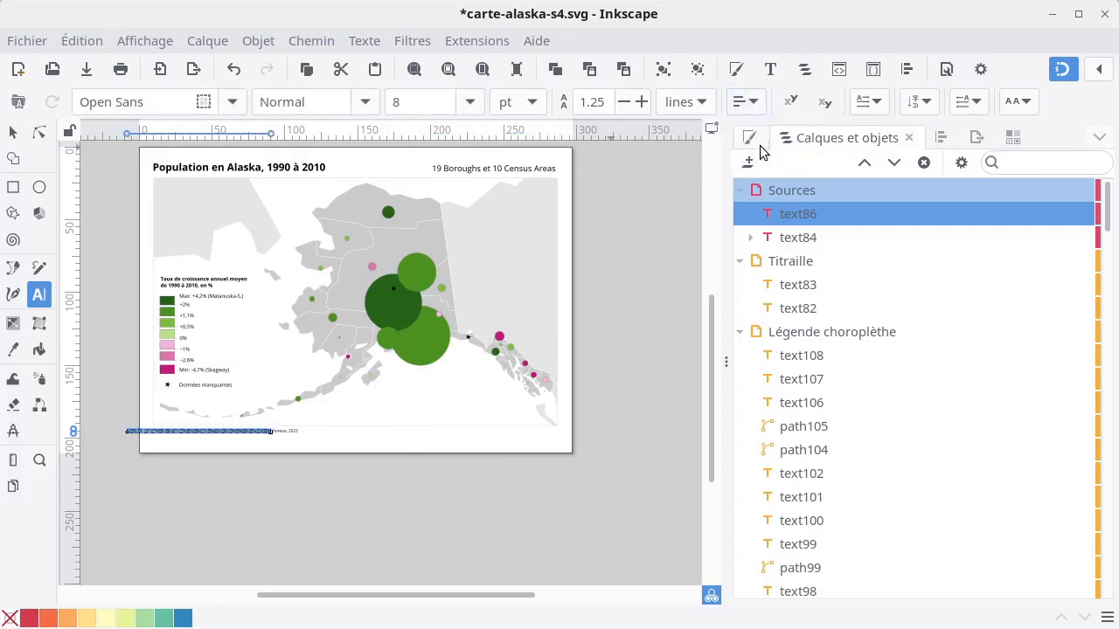
left_click(14, 133)
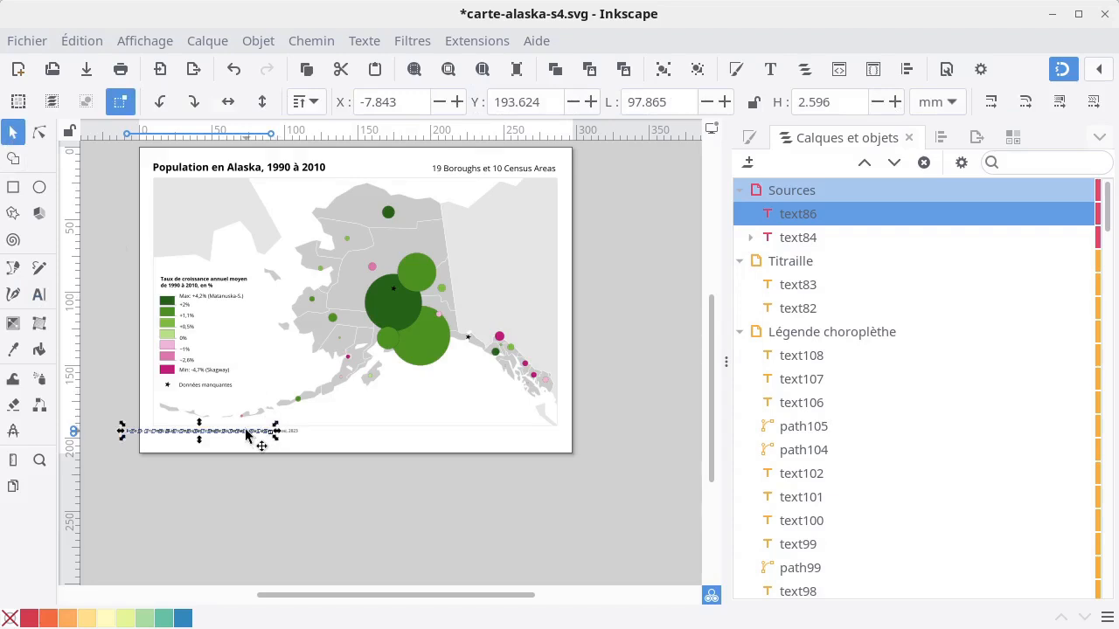
left_click_drag(249, 431, 537, 437)
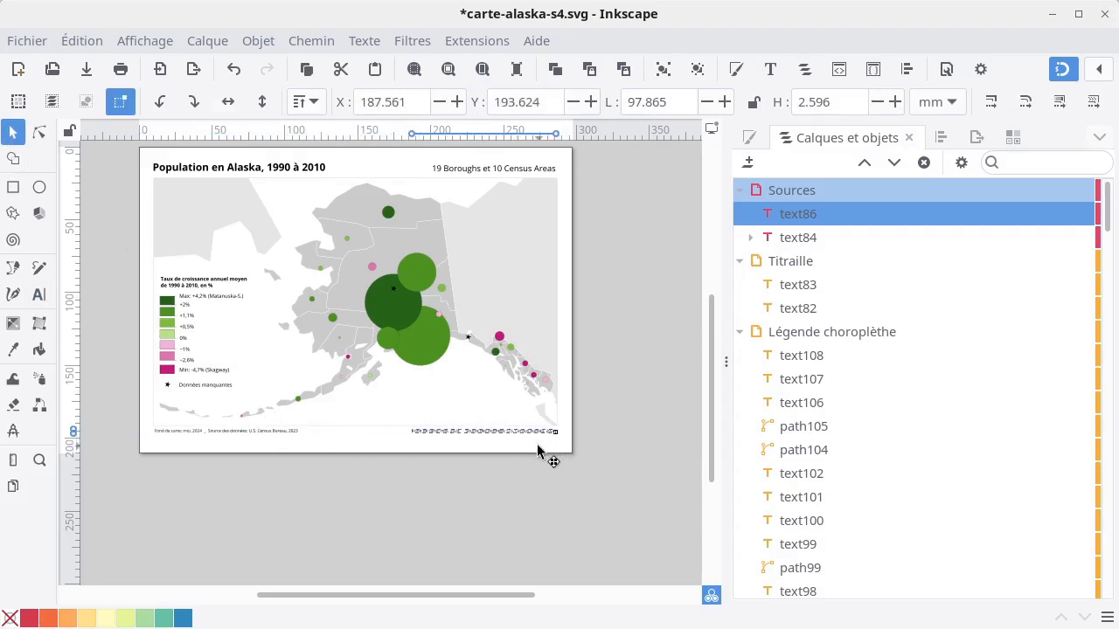
Replace the duplicated text's content with "Auteur: moi, 2024".
scroll(546, 438, "up", 4)
double_click(524, 409)
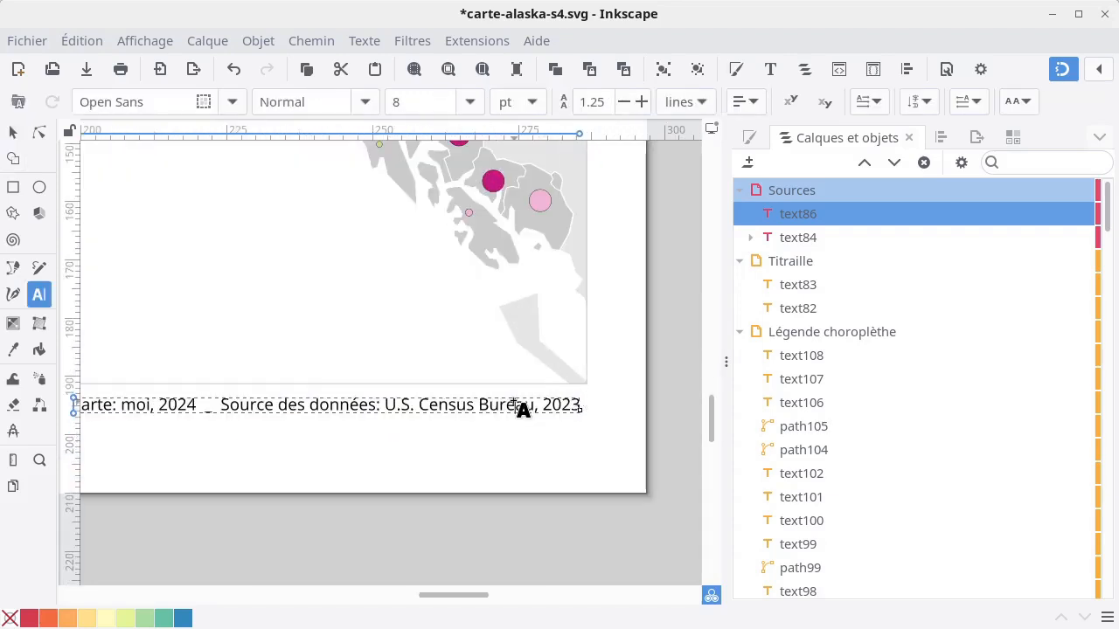
key("ctrl+a")
key("BackSpace")
type("Auteur:")
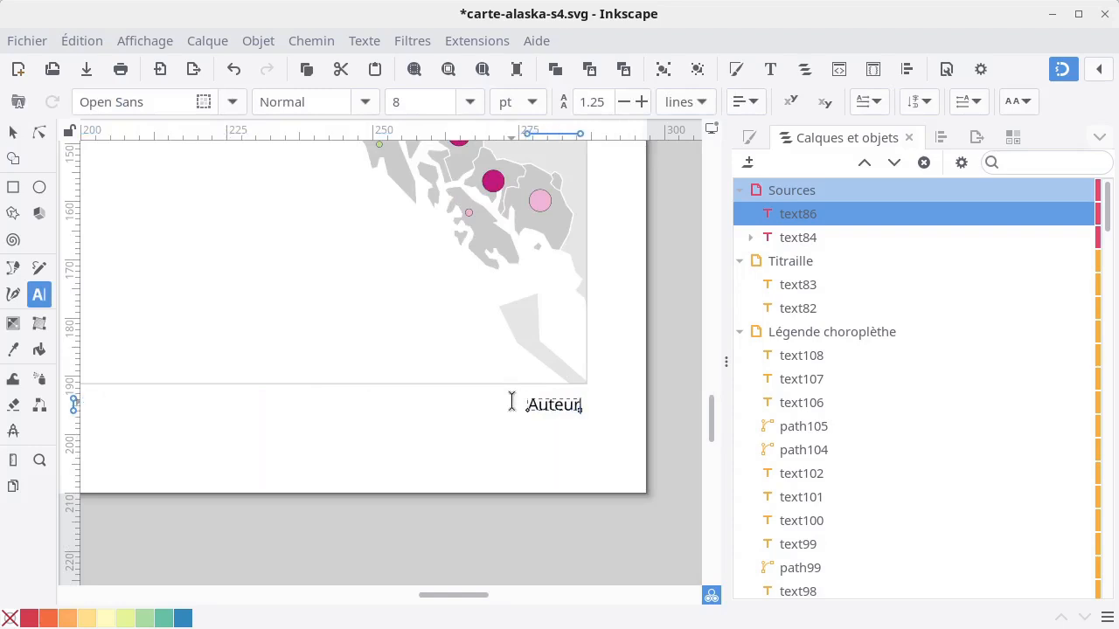
type(" moi, 2024")
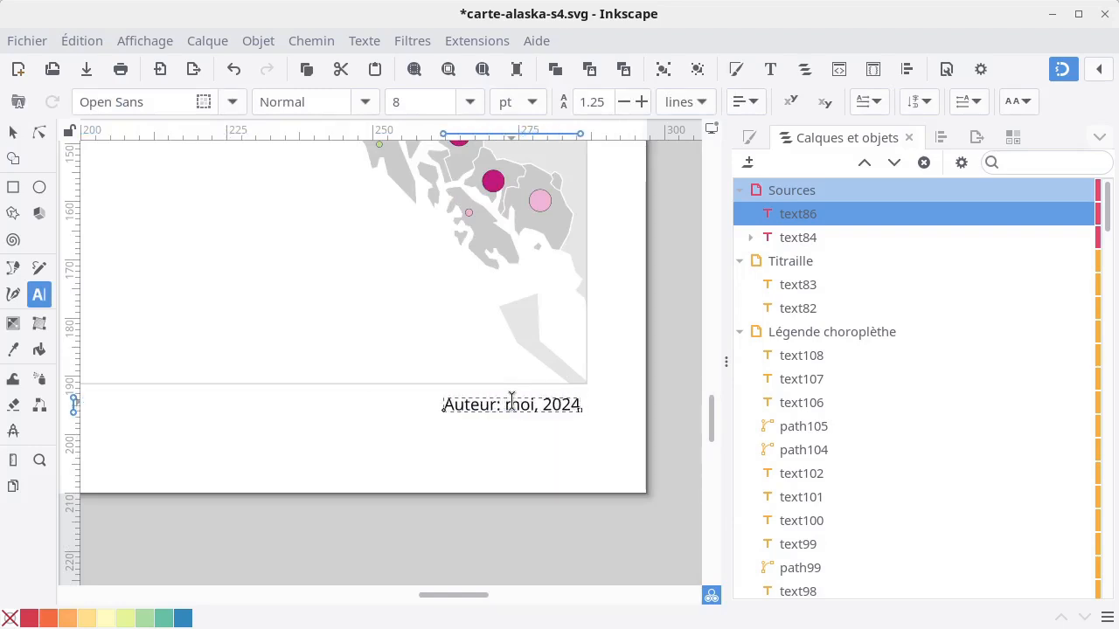
key("Escape")
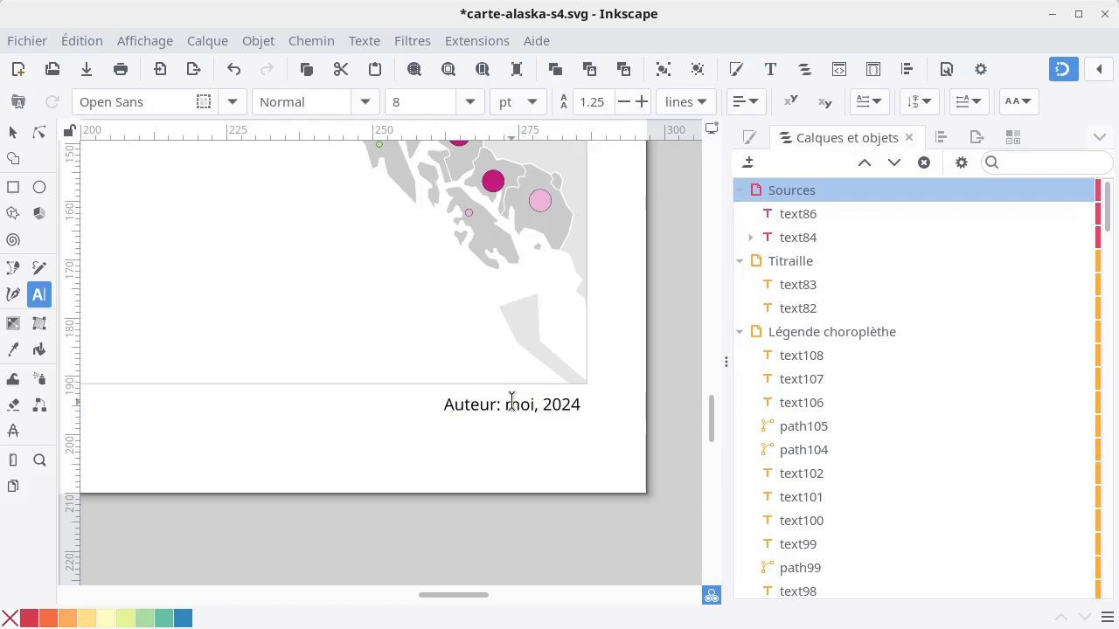
Shift the author credit slightly right to line up with the map frame's right edge, at about X 263.7 mm, and deselect it.
left_click(14, 135)
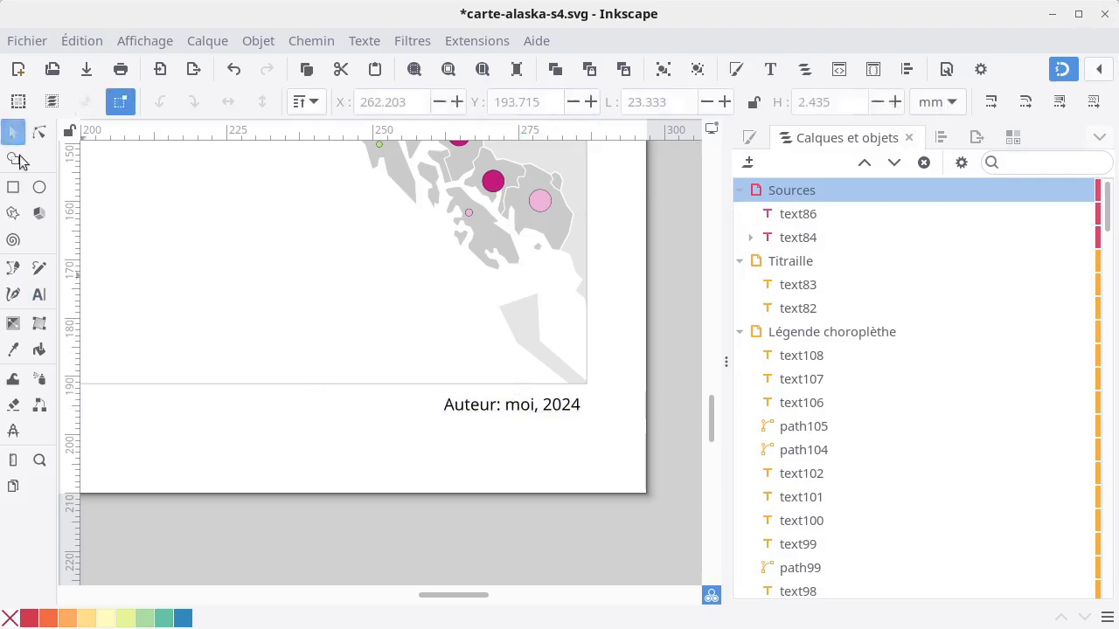
left_click(533, 411)
left_click_drag(554, 409, 565, 409)
left_click(562, 441)
key("5")
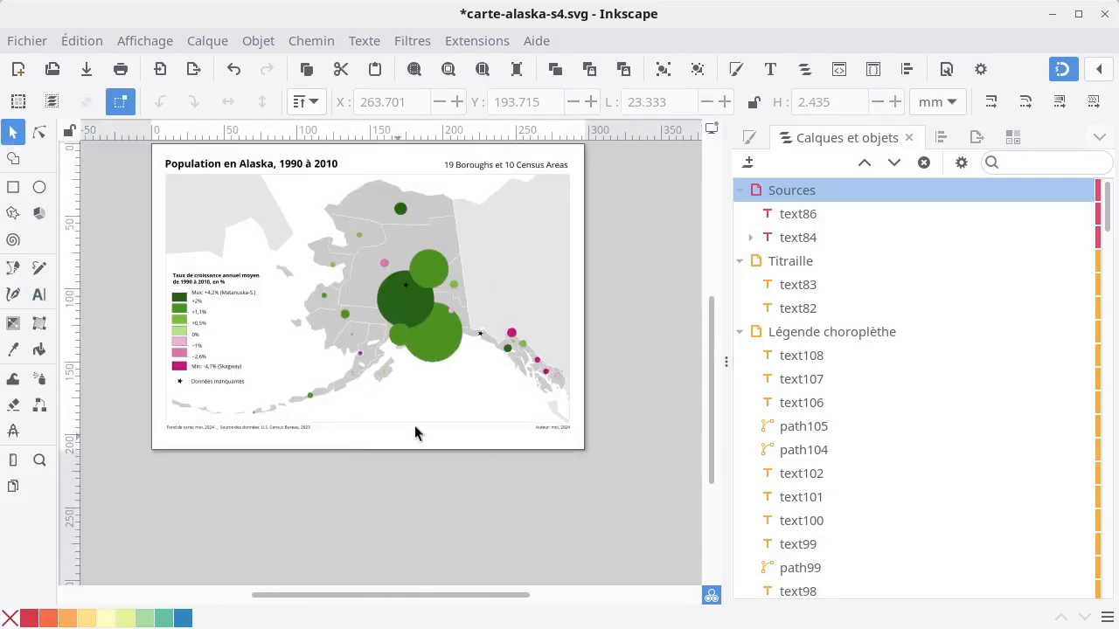
Move the sources text and the author credit together slightly down to about Y 194.7 mm, and deselect them.
left_click(276, 428)
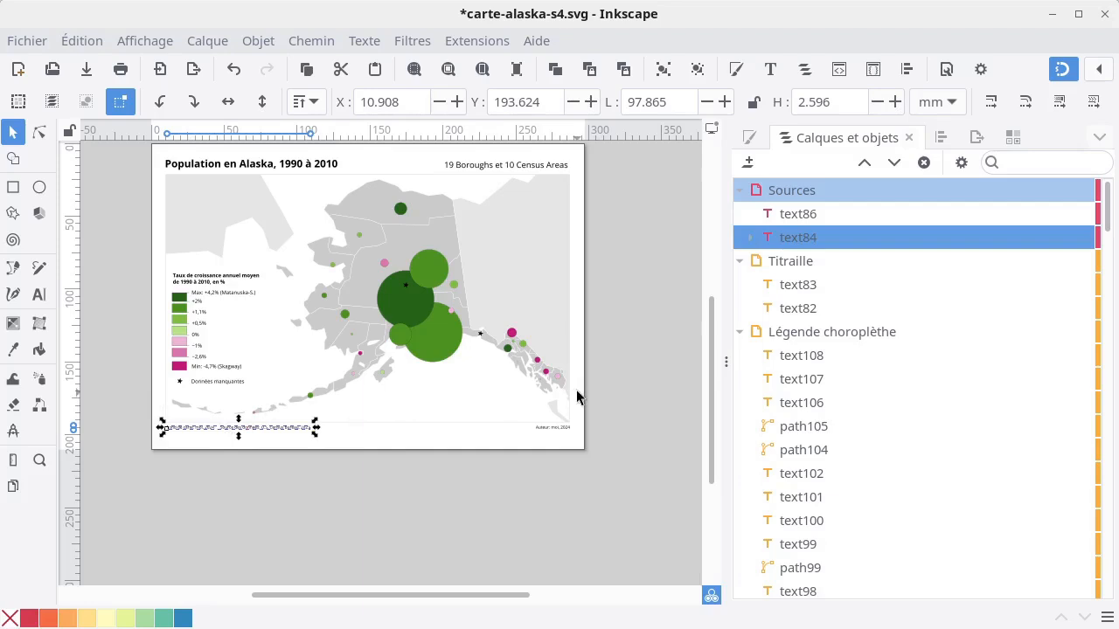
left_click(546, 434)
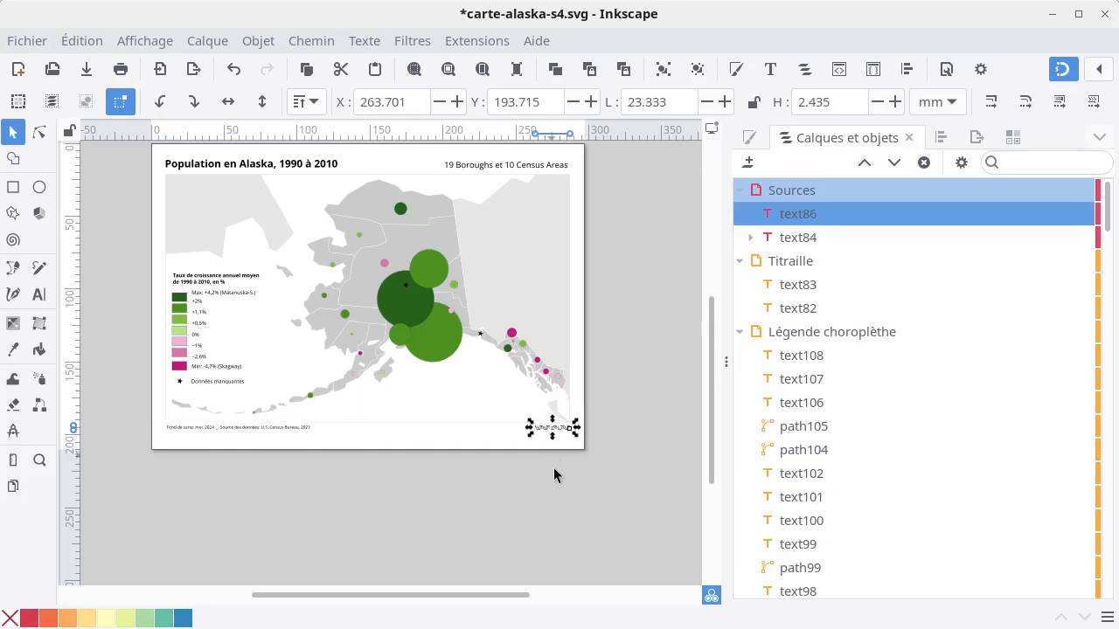
left_click(295, 431, "shift")
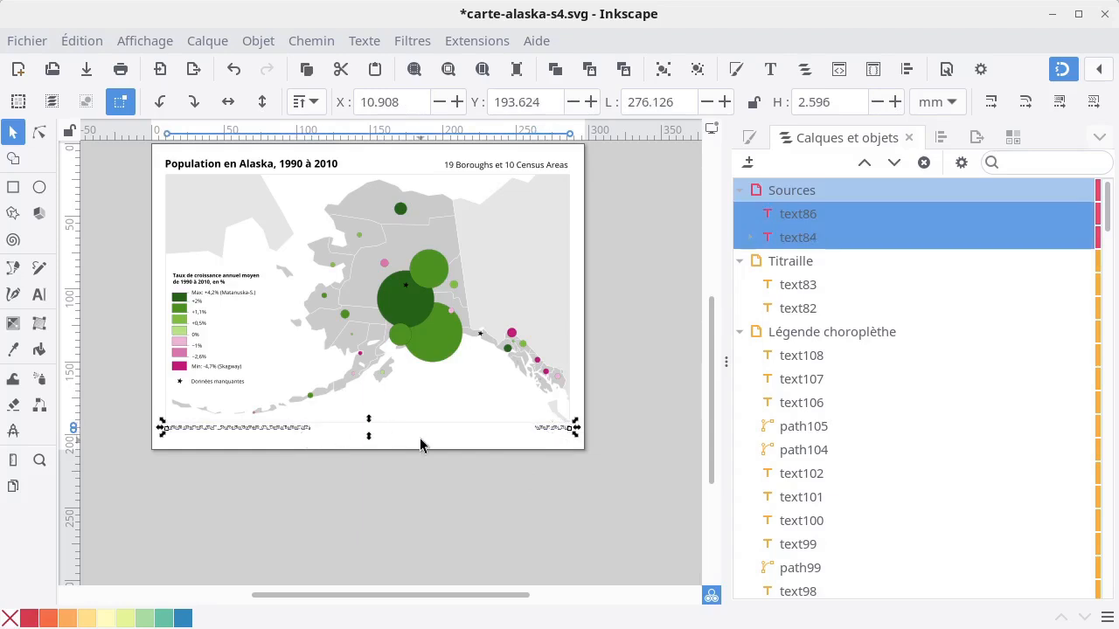
key("Down")
key("Down")
left_click(320, 481)
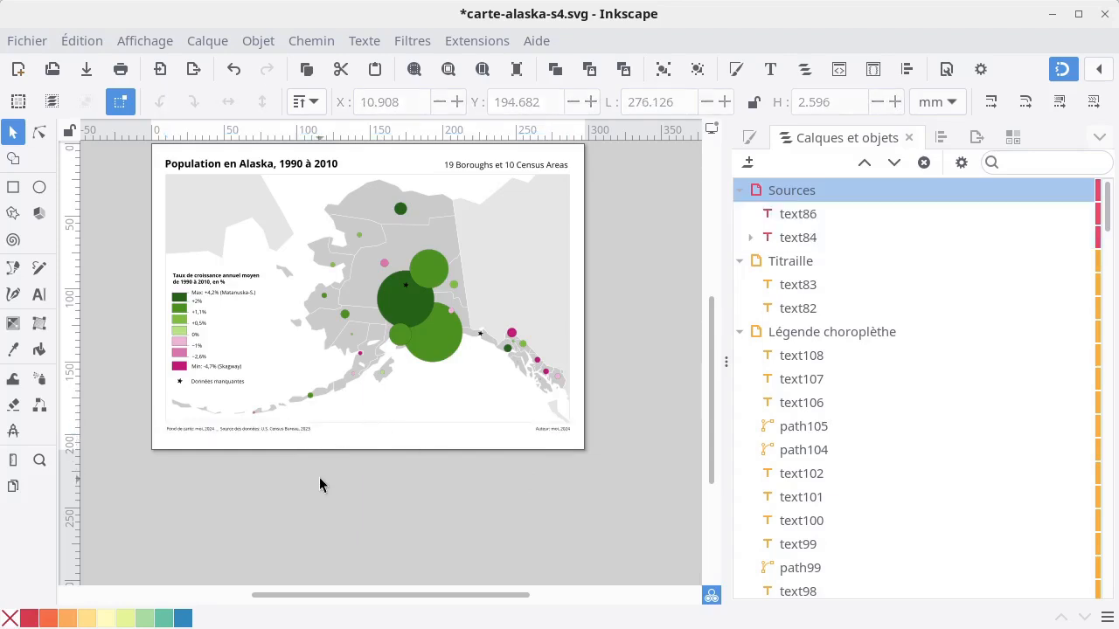